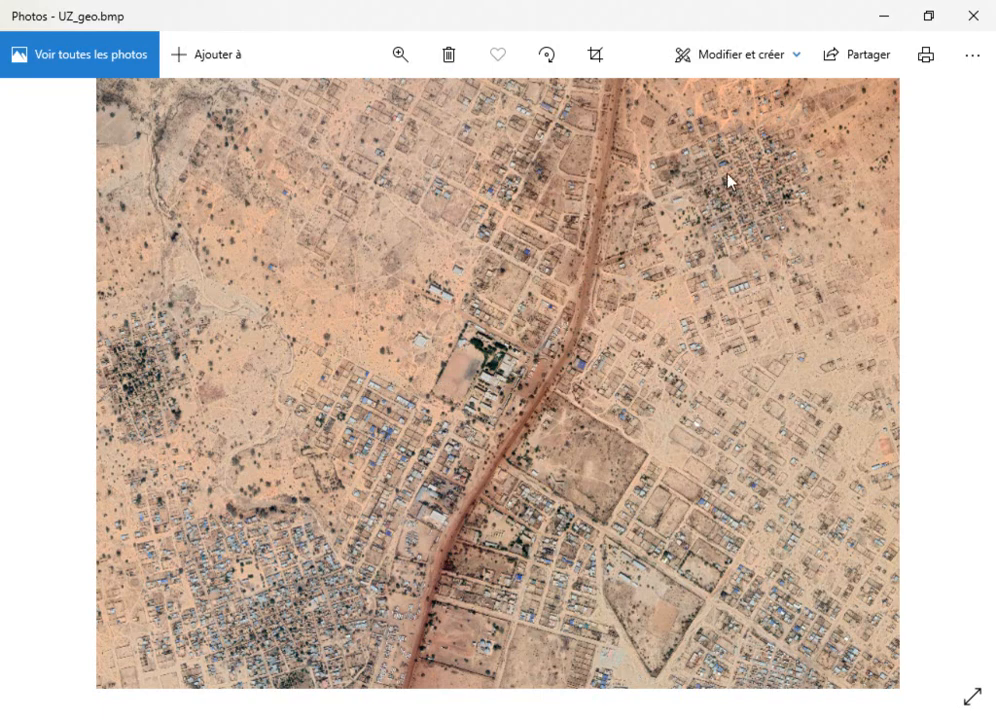
Step: Examine the UZ_geo.bmp satellite image up close, covering its housing blocks, plots, facilities, main road and trees
scroll(729, 186, up, 3)
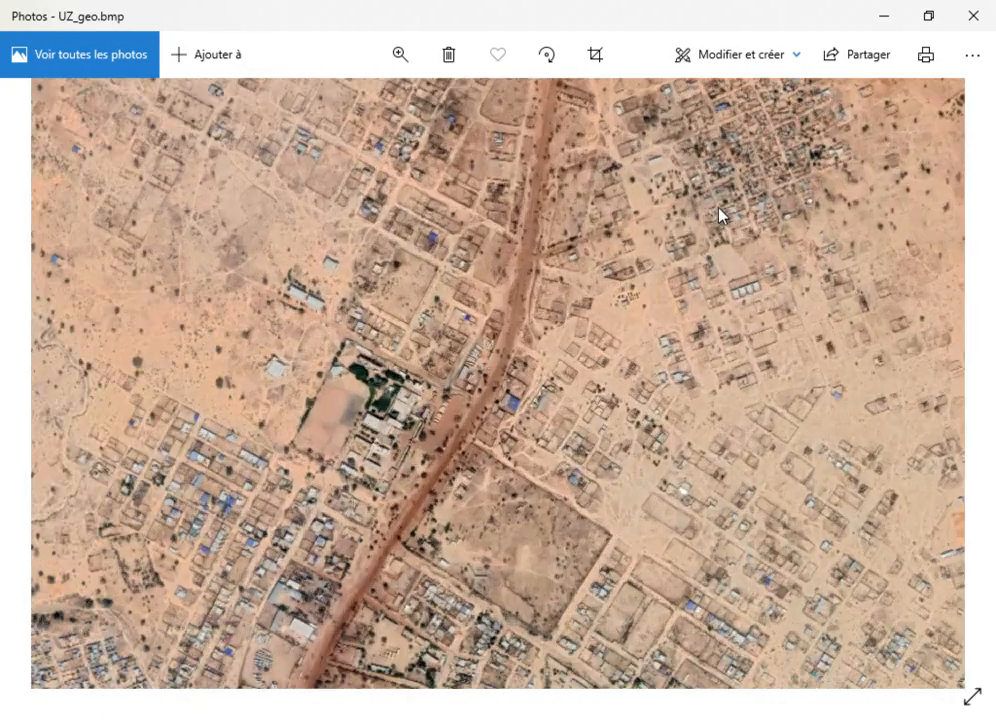
scroll(718, 207, up, 1)
drag(678, 182, 636, 500)
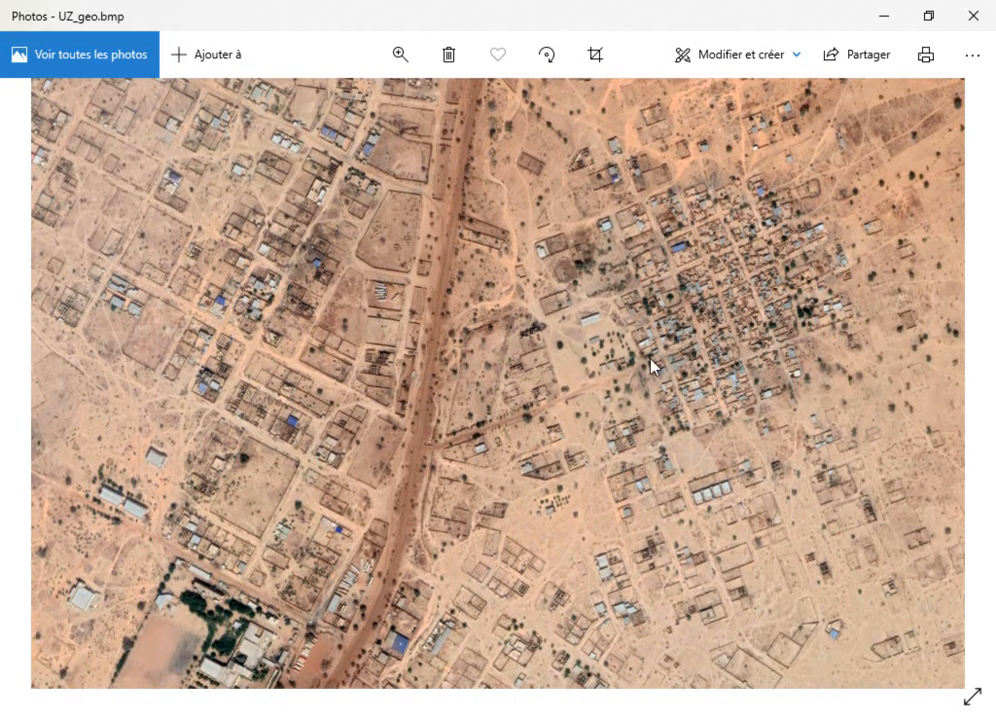
drag(598, 447, 856, 267)
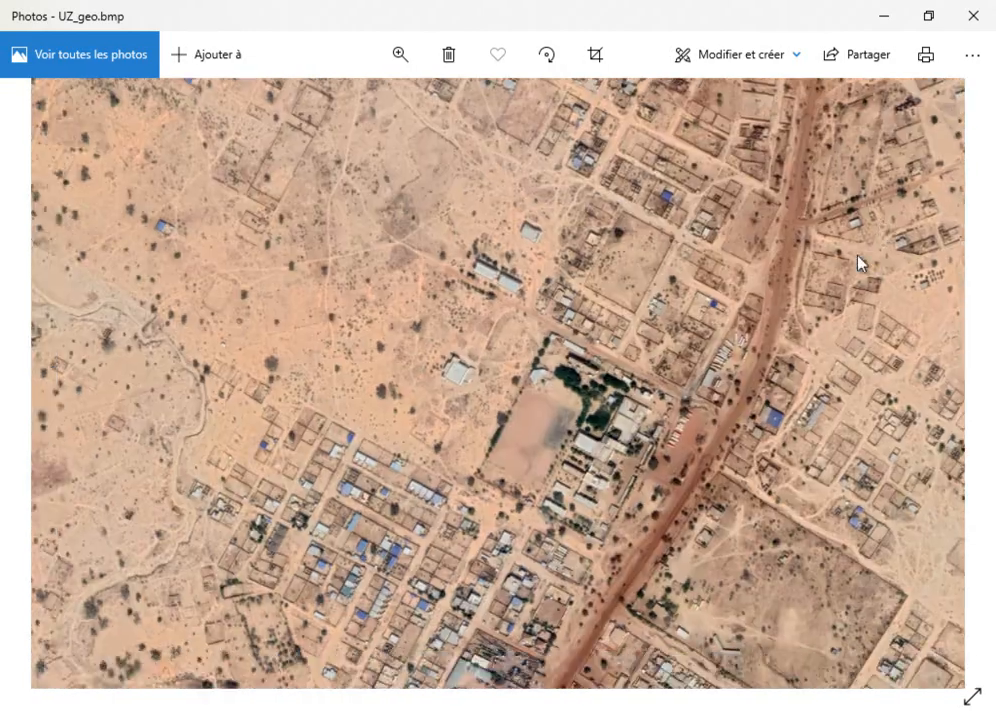
mouse_move(645, 402)
mouse_down()
mouse_move(643, 213)
mouse_move(340, 560)
mouse_up()
scroll(432, 350, down, 3)
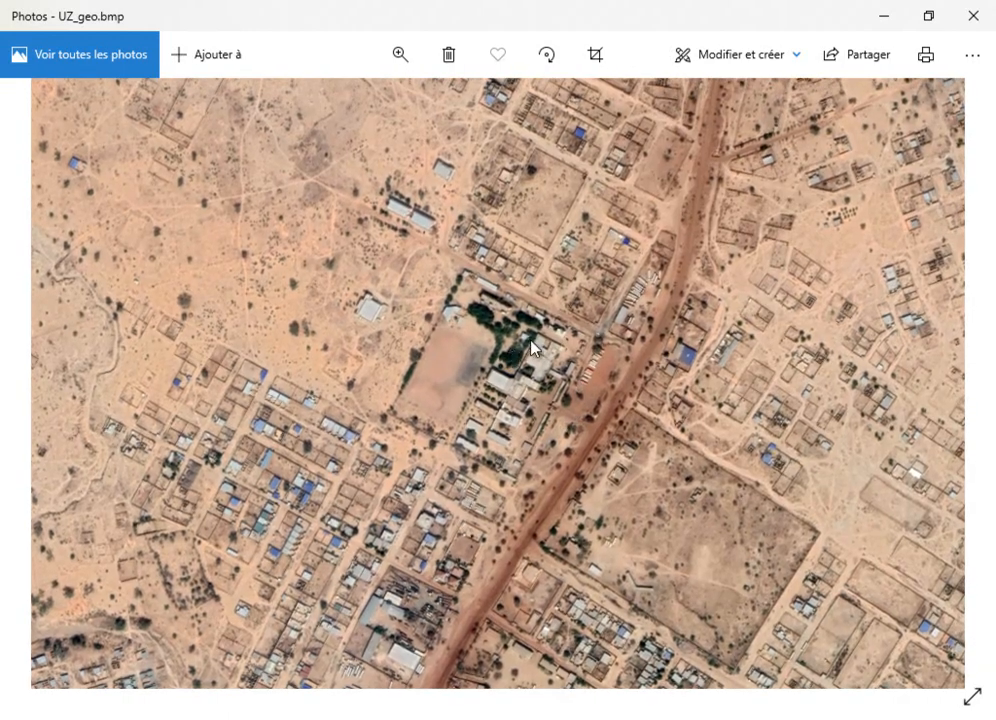
scroll(714, 197, up, 5)
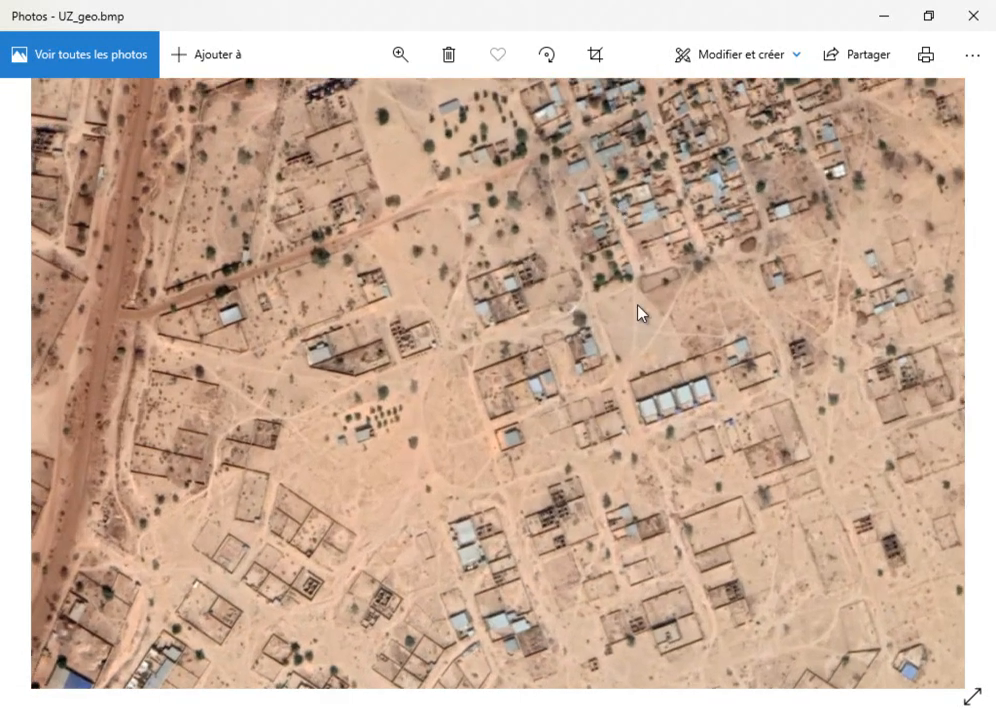
drag(640, 311, 628, 458)
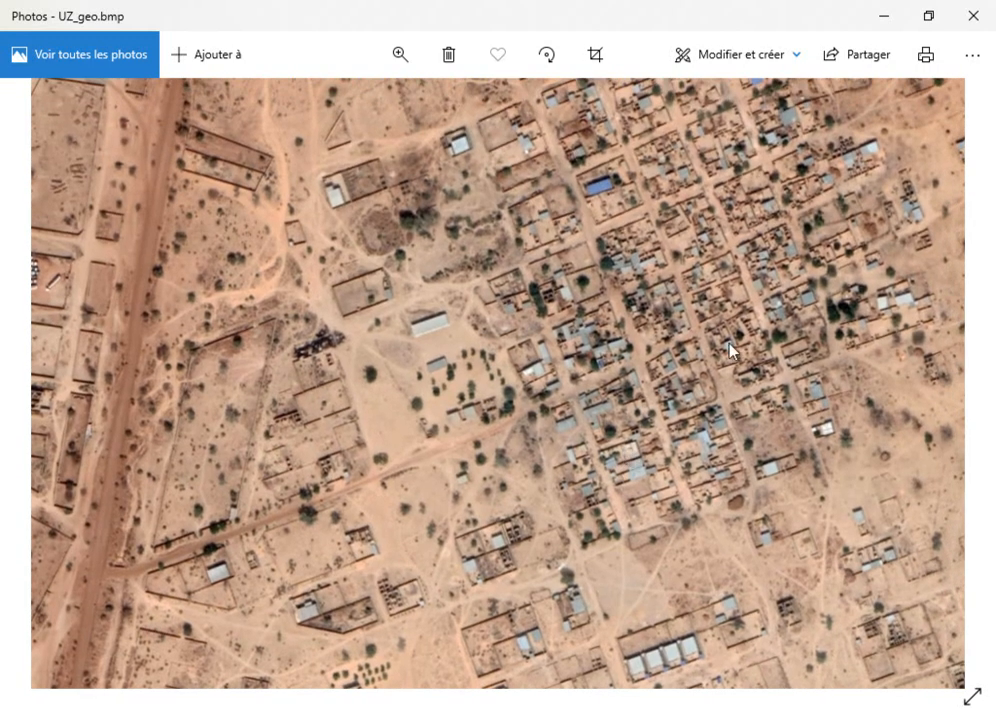
drag(757, 316, 758, 449)
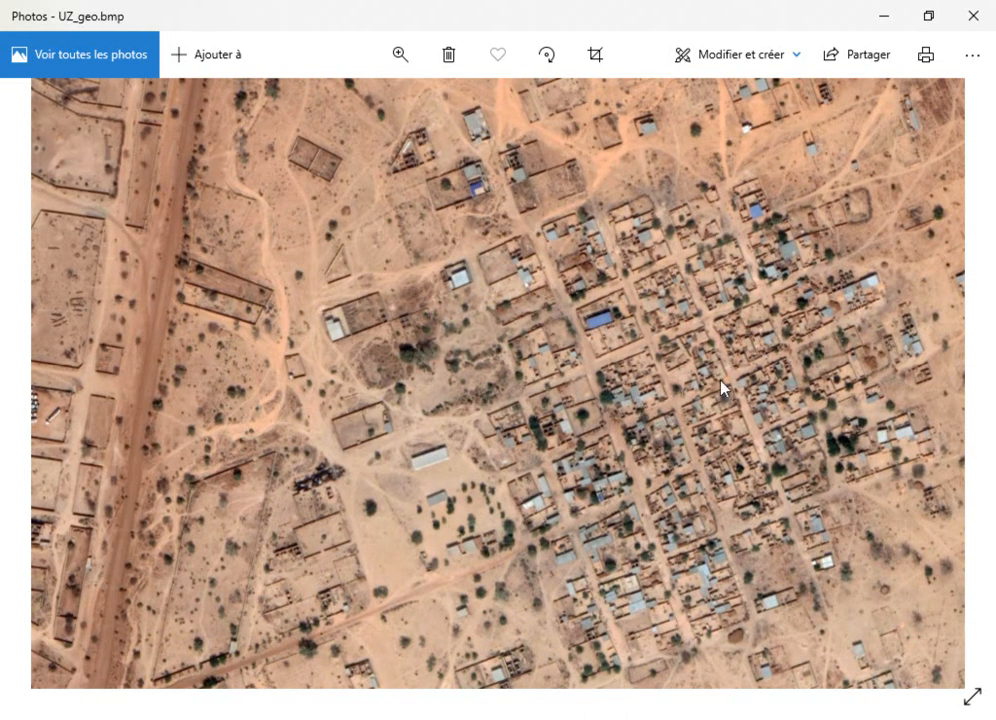
drag(650, 398, 740, 296)
drag(745, 501, 636, 262)
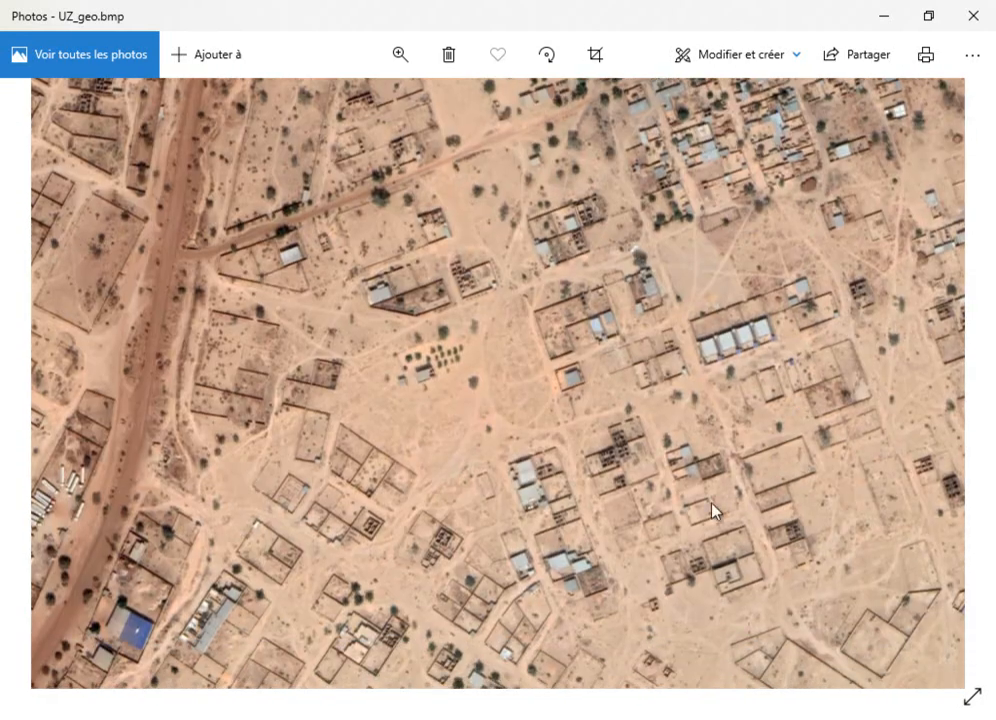
drag(433, 530, 722, 462)
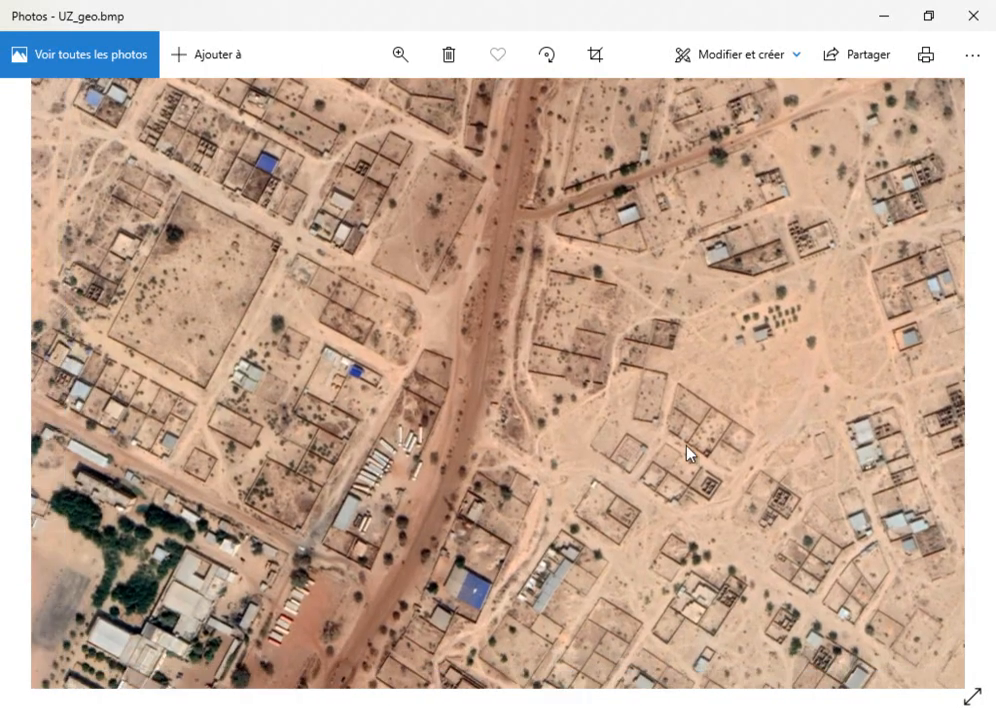
drag(562, 485, 767, 429)
drag(390, 515, 560, 264)
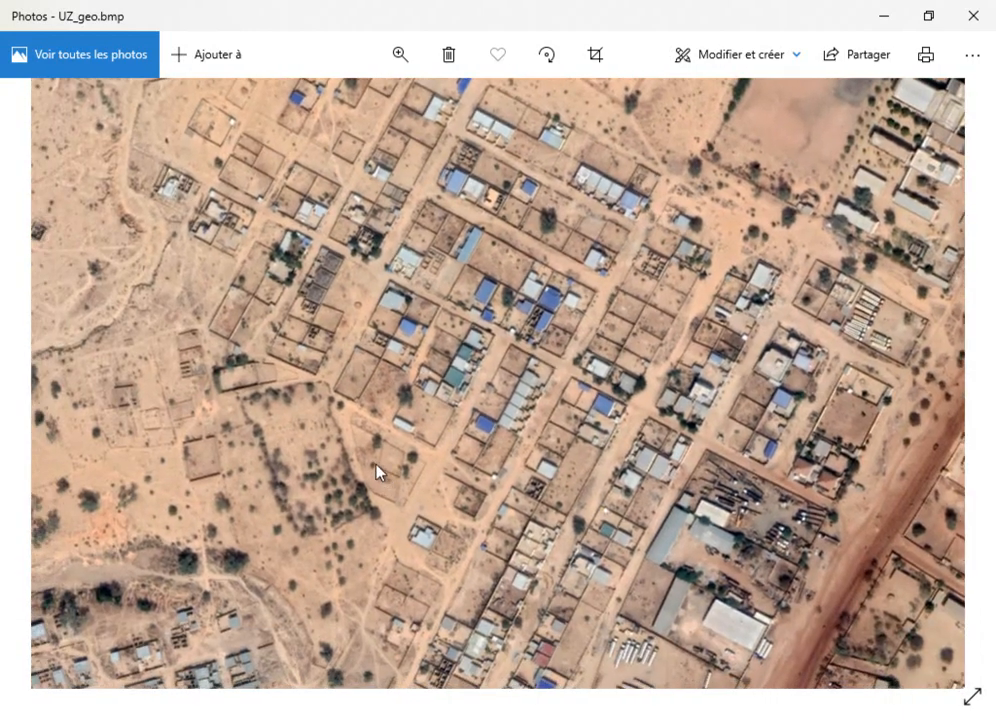
drag(378, 471, 376, 362)
drag(458, 329, 580, 251)
drag(602, 411, 770, 290)
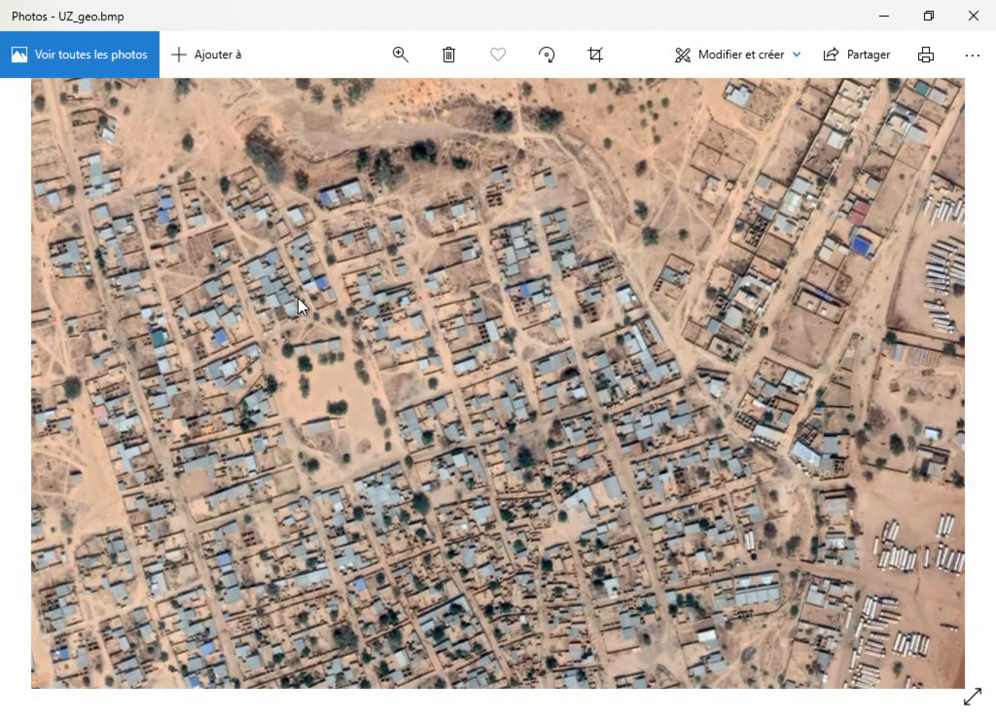
drag(613, 322, 278, 489)
drag(547, 338, 332, 530)
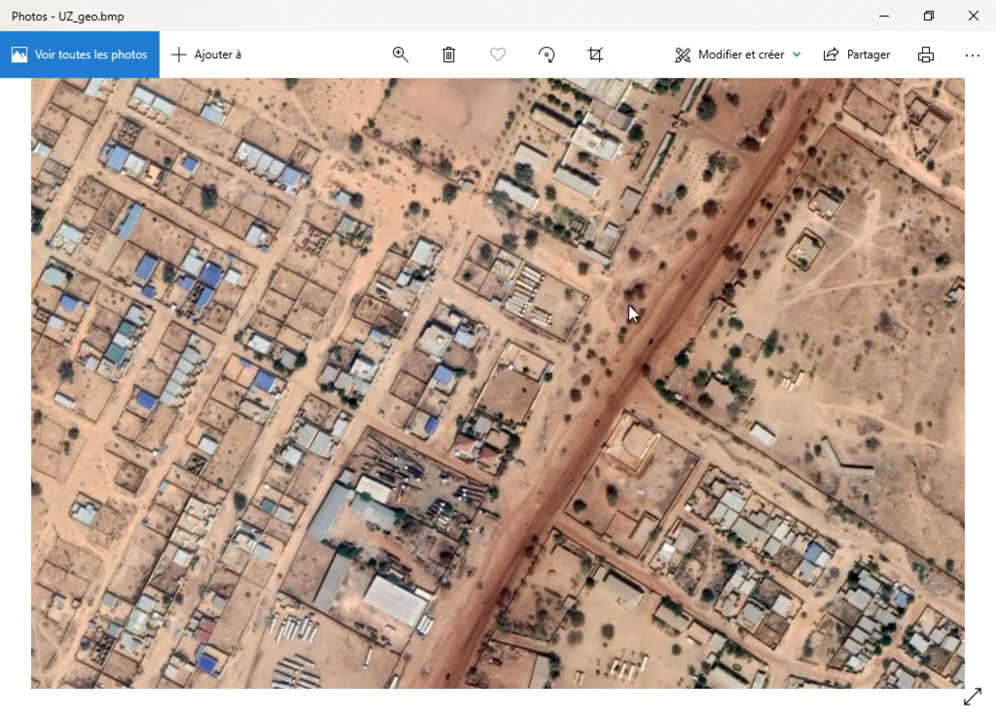
scroll(659, 270, up, 2)
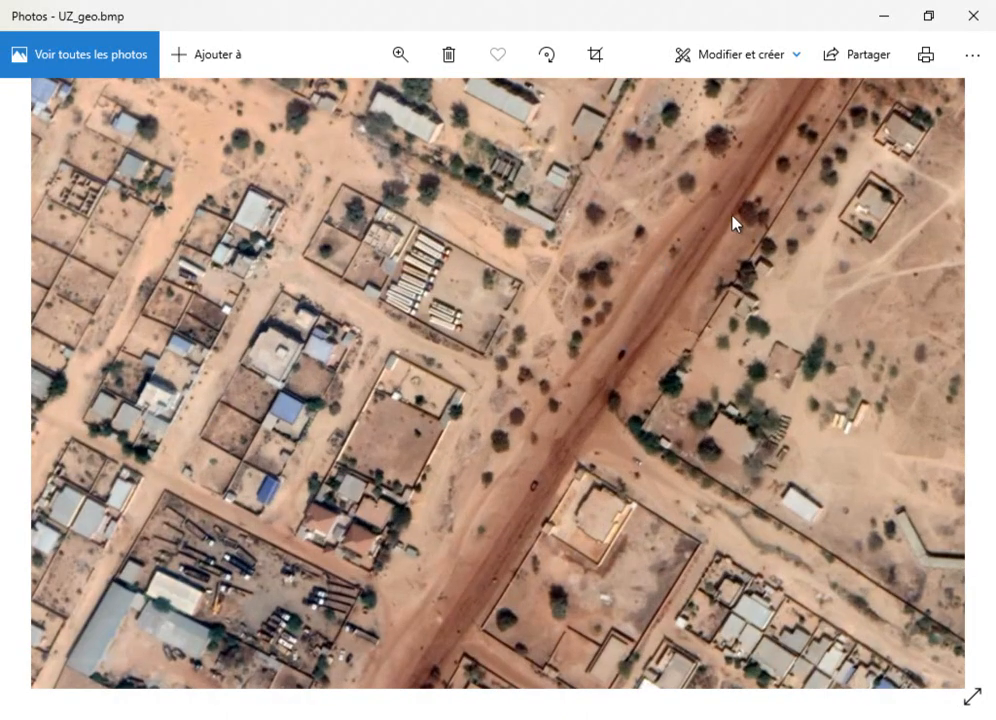
drag(453, 256, 529, 396)
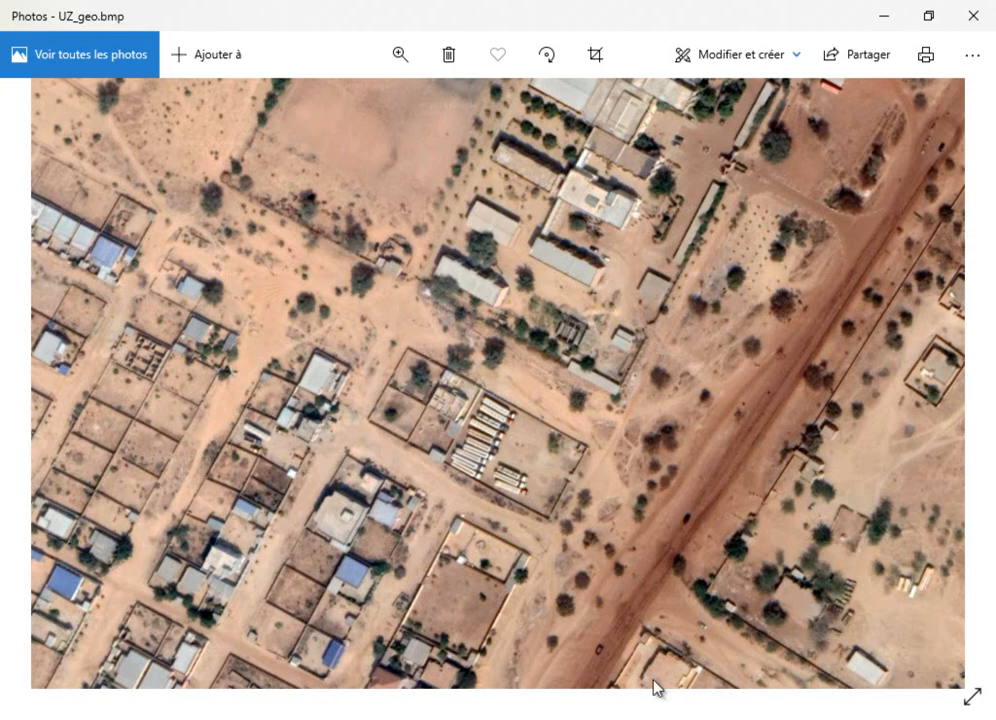
Step: Switch to the Word document BD ATU3.docx and review the aliases, geometry types, coordinate systems and fields of every feature class
key(alt+Tab)
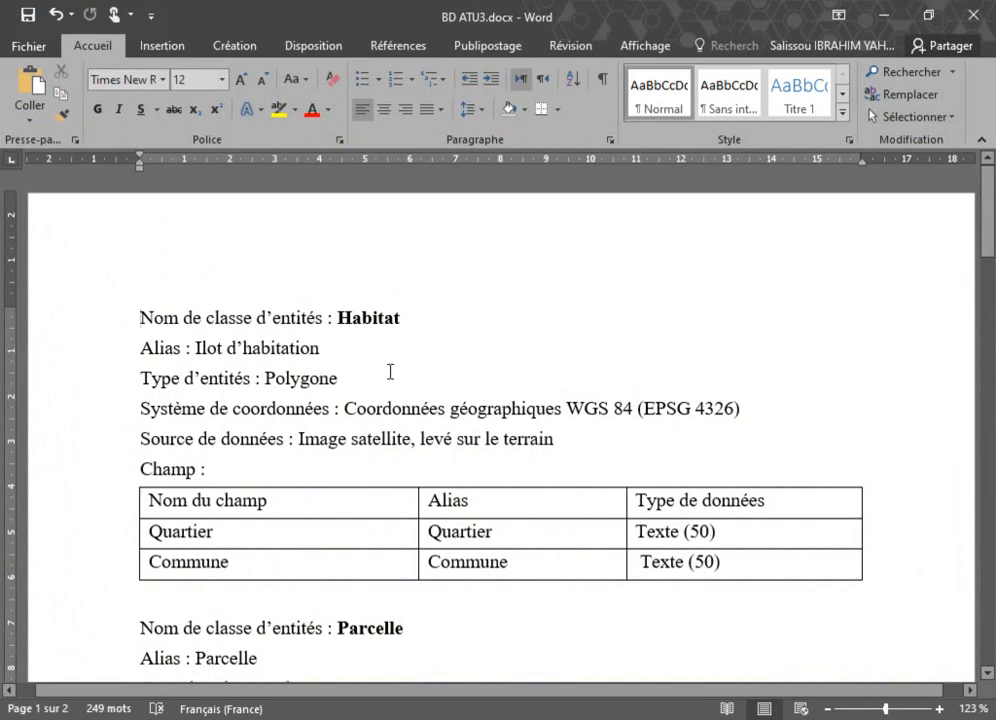
scroll(380, 390, down, 3)
scroll(384, 390, up, 3)
scroll(413, 333, down, 3)
scroll(390, 530, down, 5)
scroll(427, 449, down, 4)
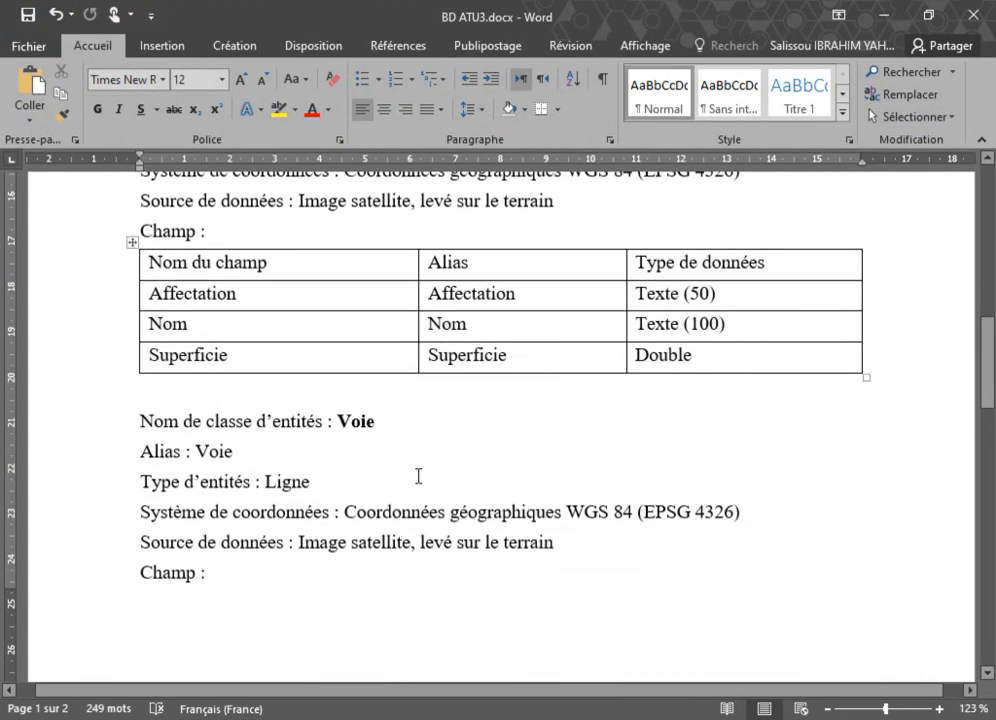
scroll(418, 476, down, 9)
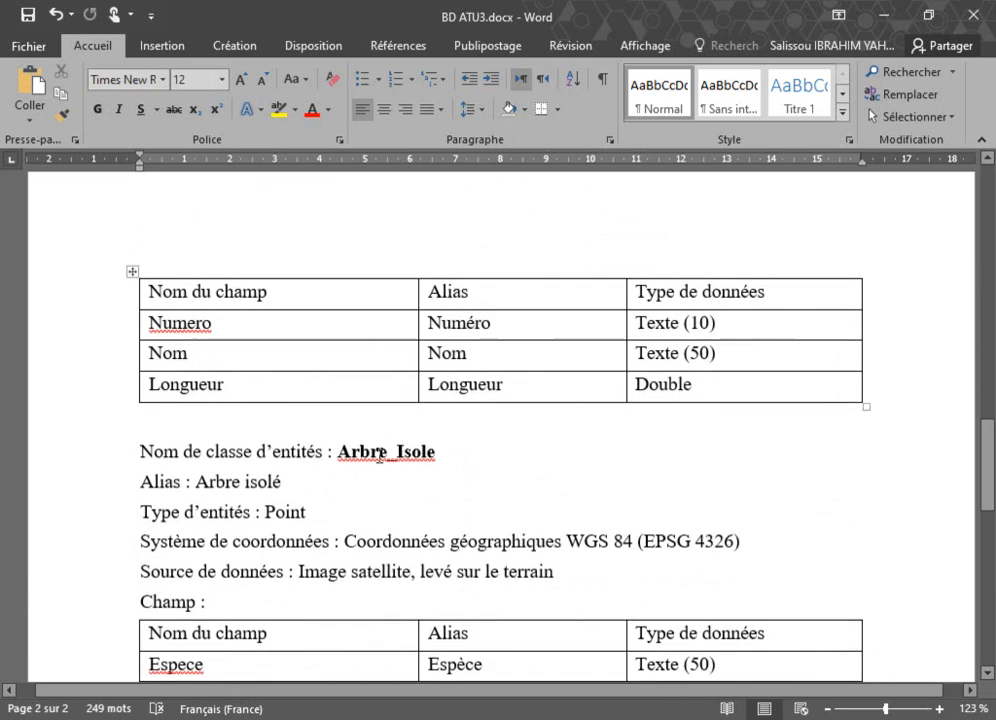
scroll(438, 534, down, 3)
scroll(443, 524, up, 4)
scroll(443, 524, up, 1)
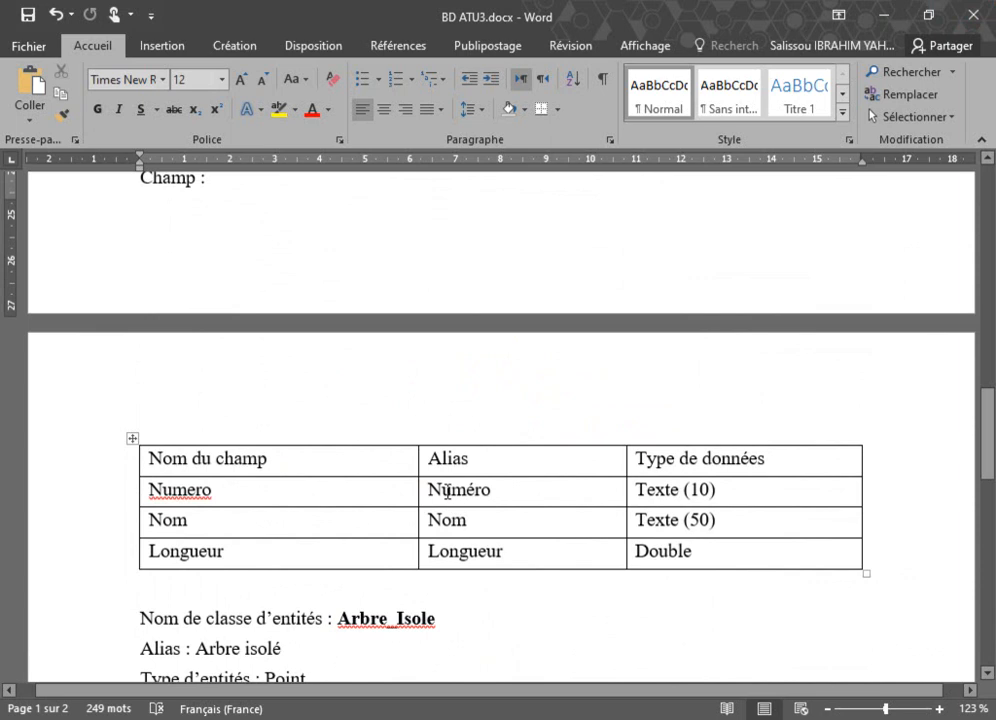
scroll(470, 440, up, 15)
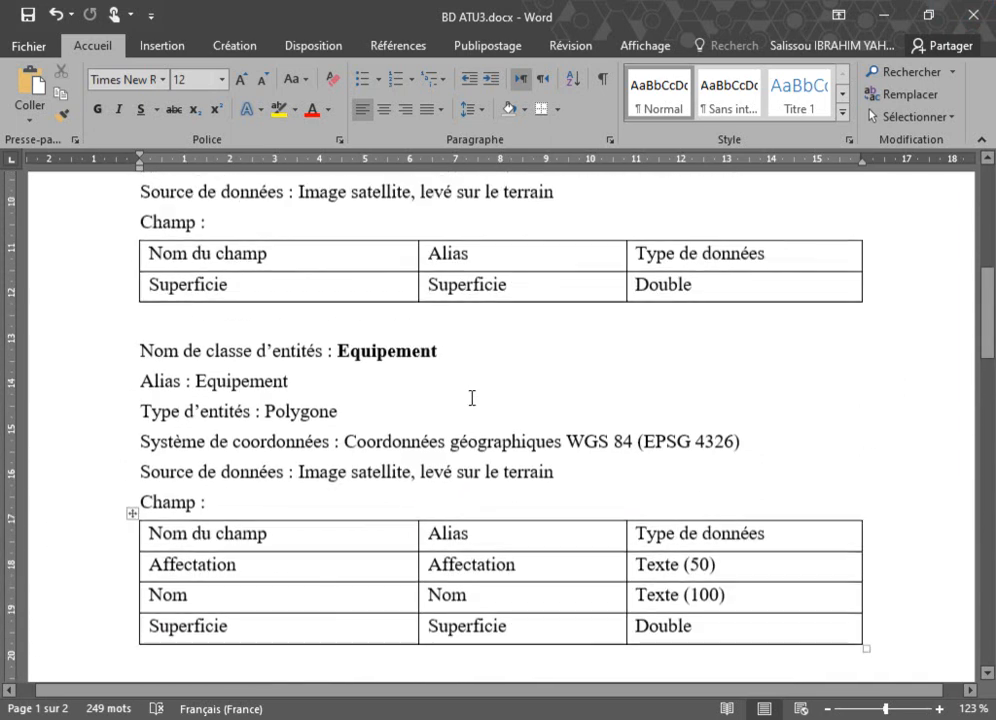
scroll(460, 330, up, 10)
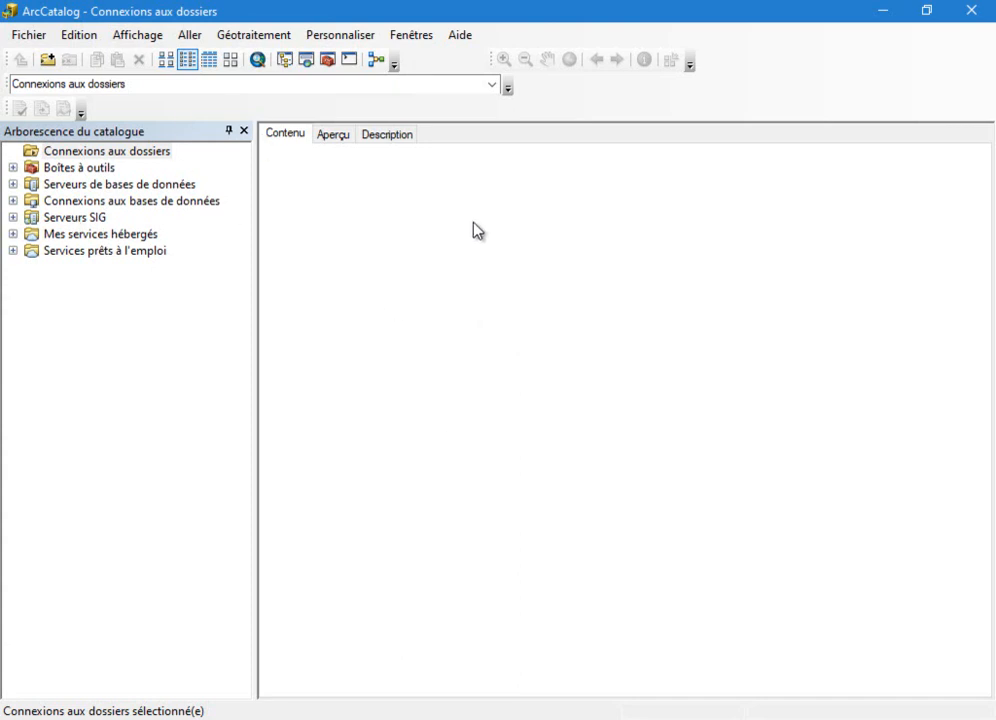
Step: Show the BG Géographique folder on drive C: in File Explorer and collapse the quick access list
click(165, 718)
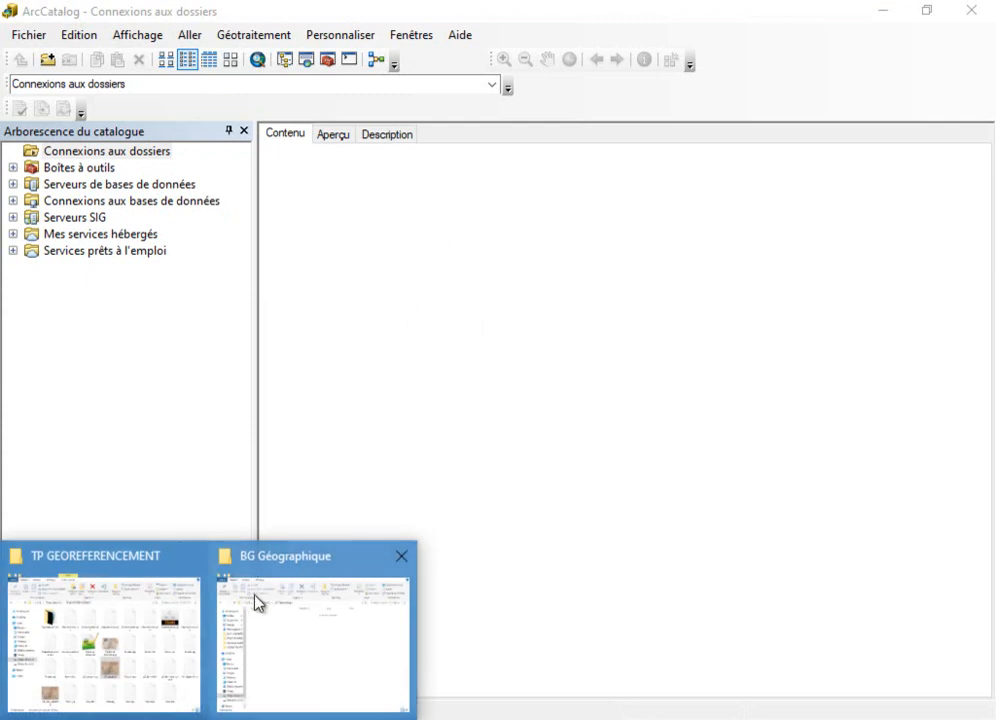
click(324, 640)
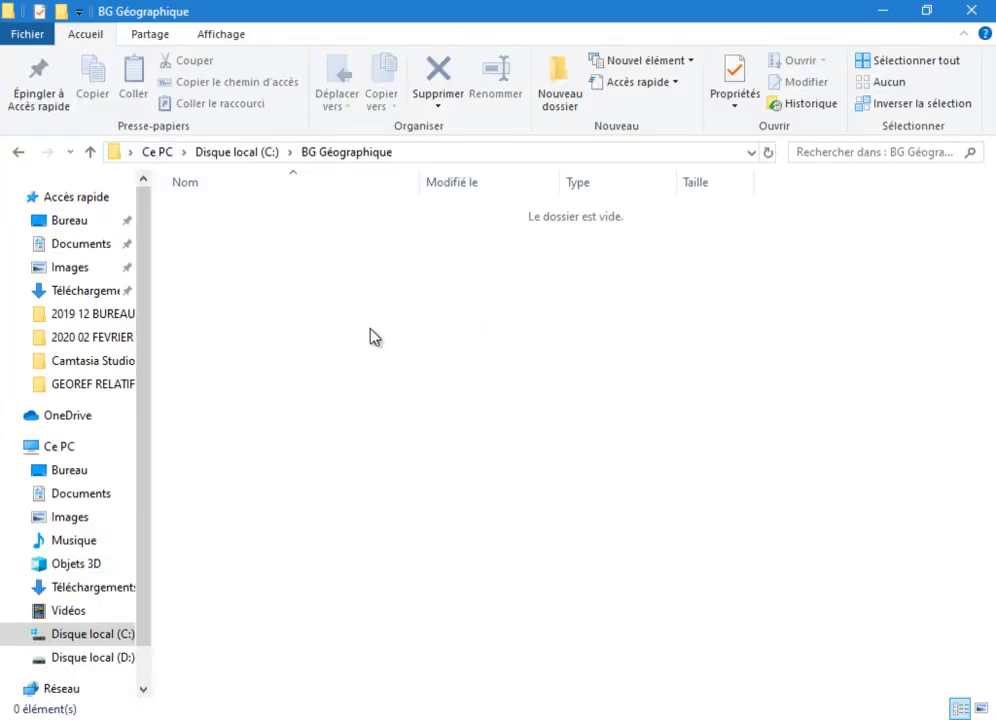
click(12, 197)
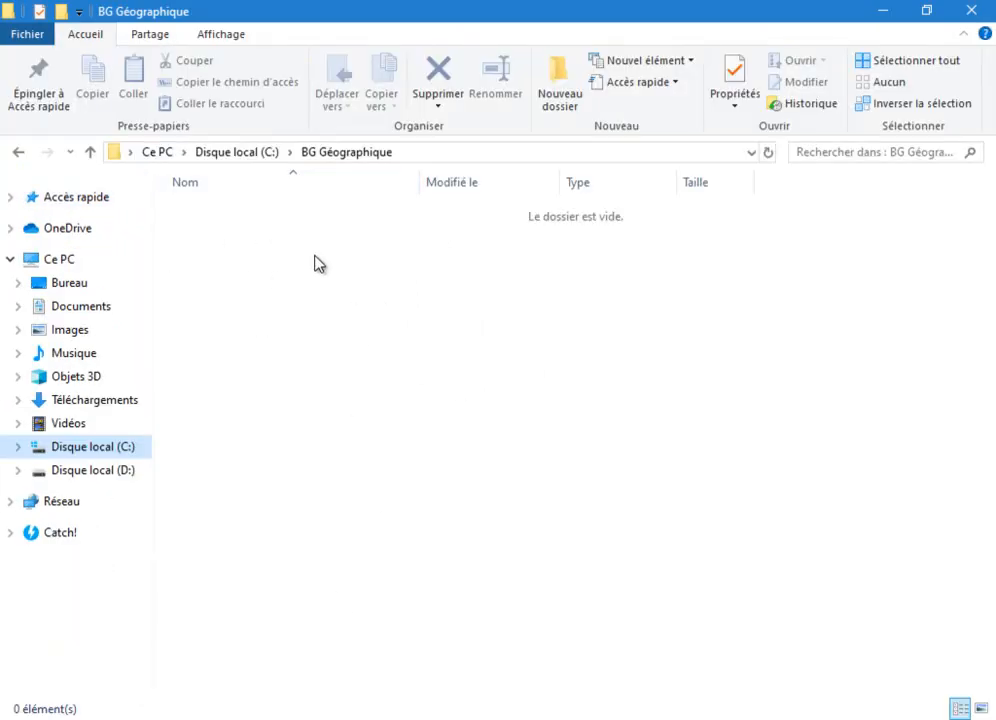
Step: Switch to ArcCatalog and add a folder connection to C:\BG Géographique
click(341, 716)
click(340, 640)
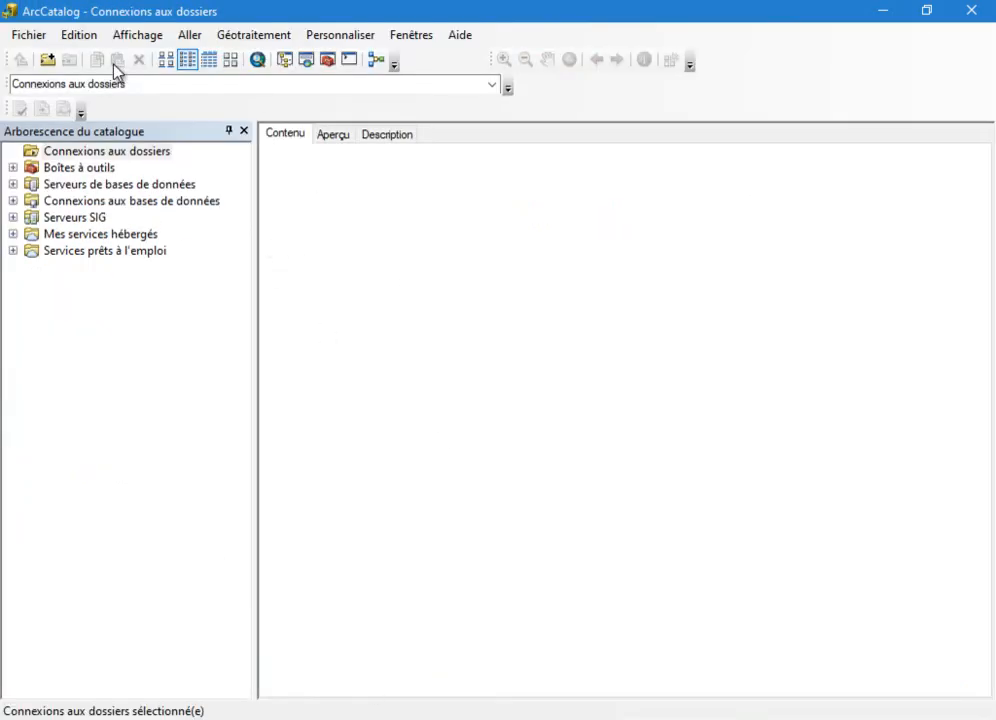
click(47, 60)
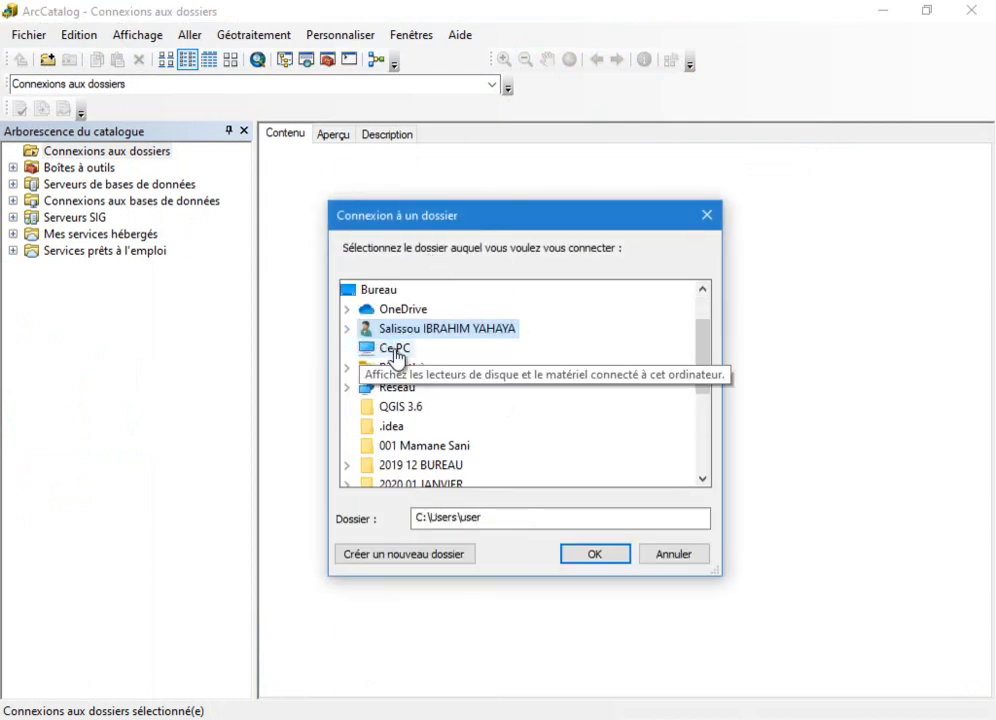
click(364, 348)
click(365, 445)
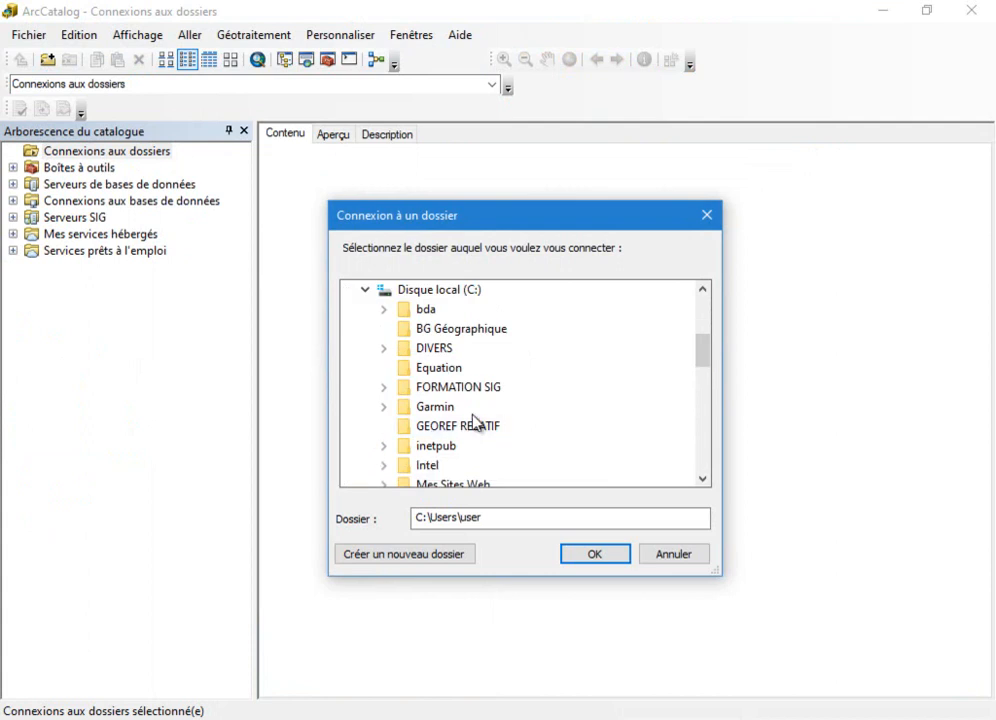
scroll(470, 425, down, 2)
scroll(494, 395, down, 2)
scroll(497, 380, up, 4)
click(470, 338)
click(582, 552)
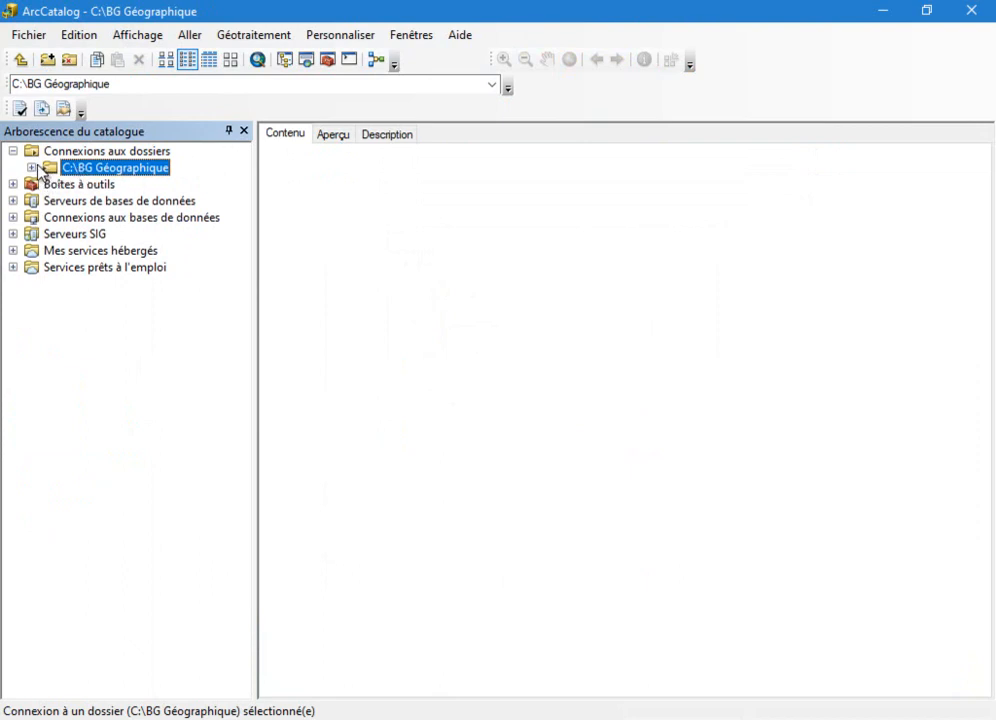
Step: Create a personal geodatabase named BD in the C:\BG Géographique folder
right_click(474, 271)
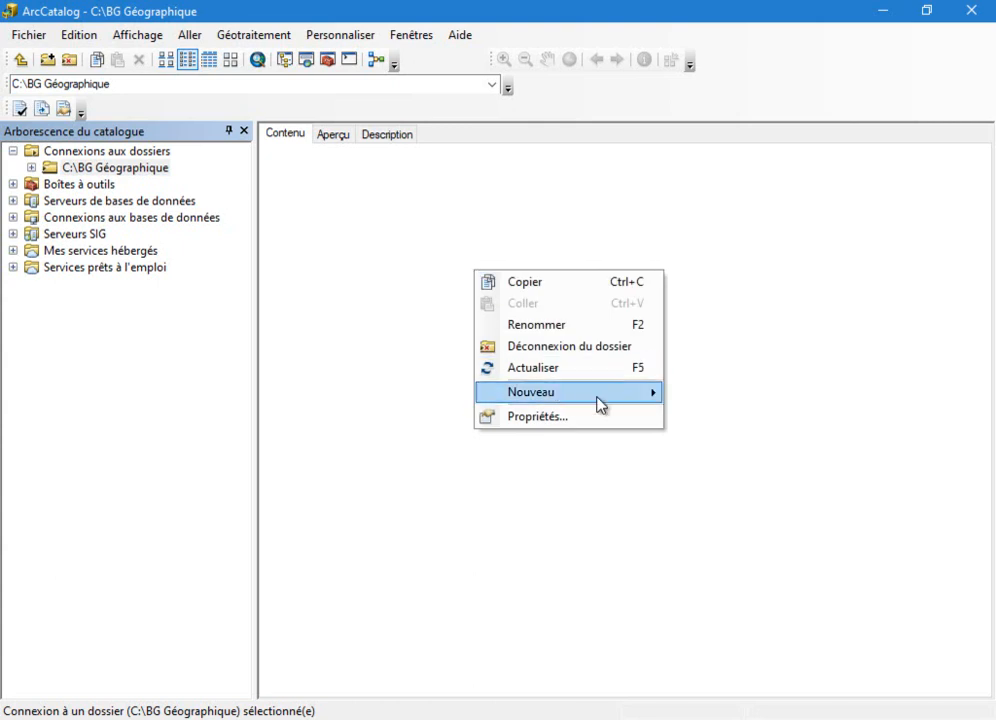
mouse_move(601, 404)
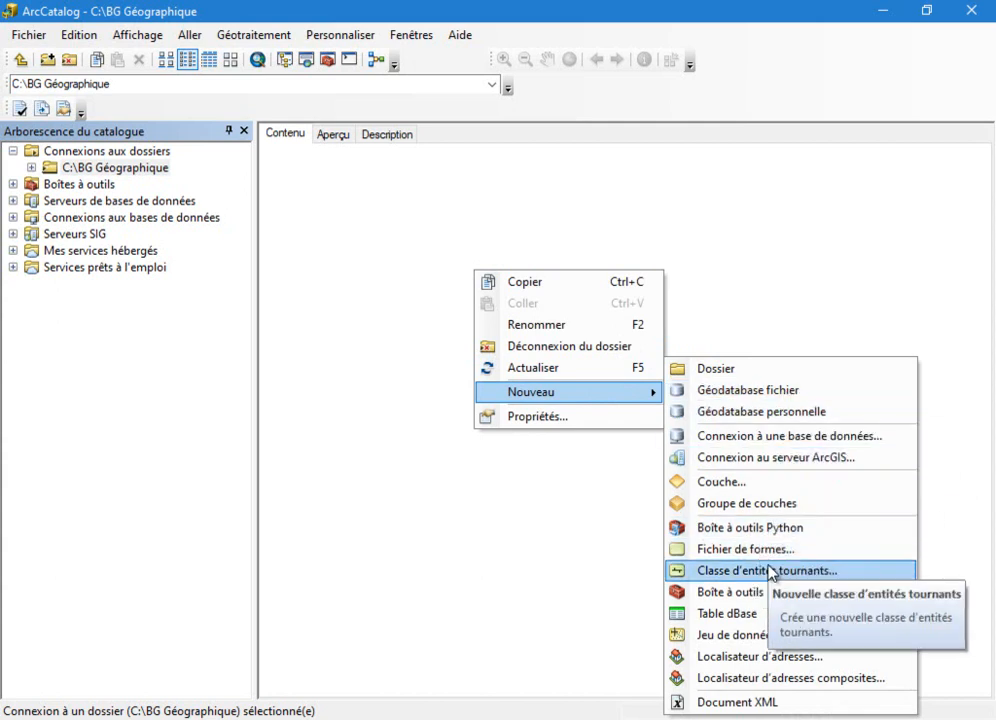
click(775, 412)
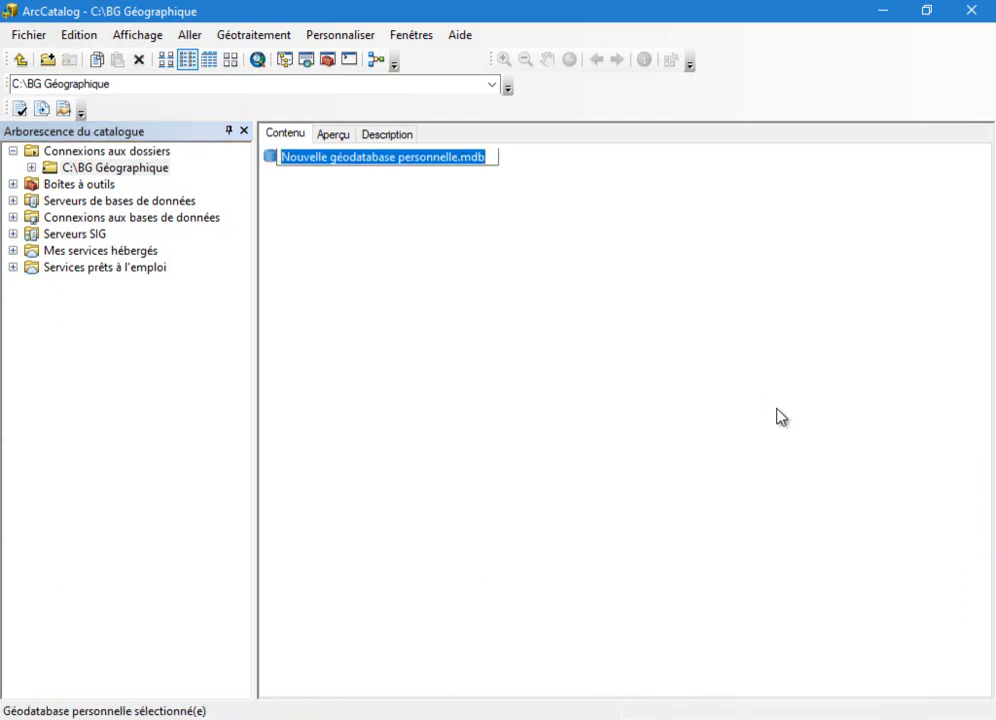
text(BD)
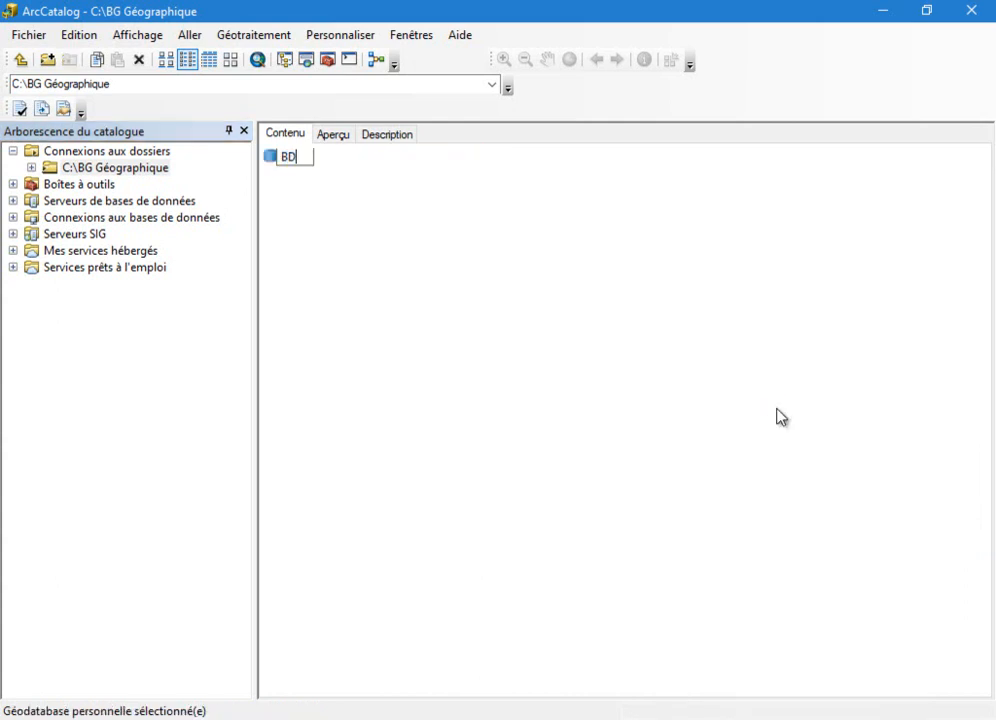
key(Return)
Step: Check the BG Géographique folder's files in File Explorer, and open the BD geodatabase back in ArcCatalog
click(160, 719)
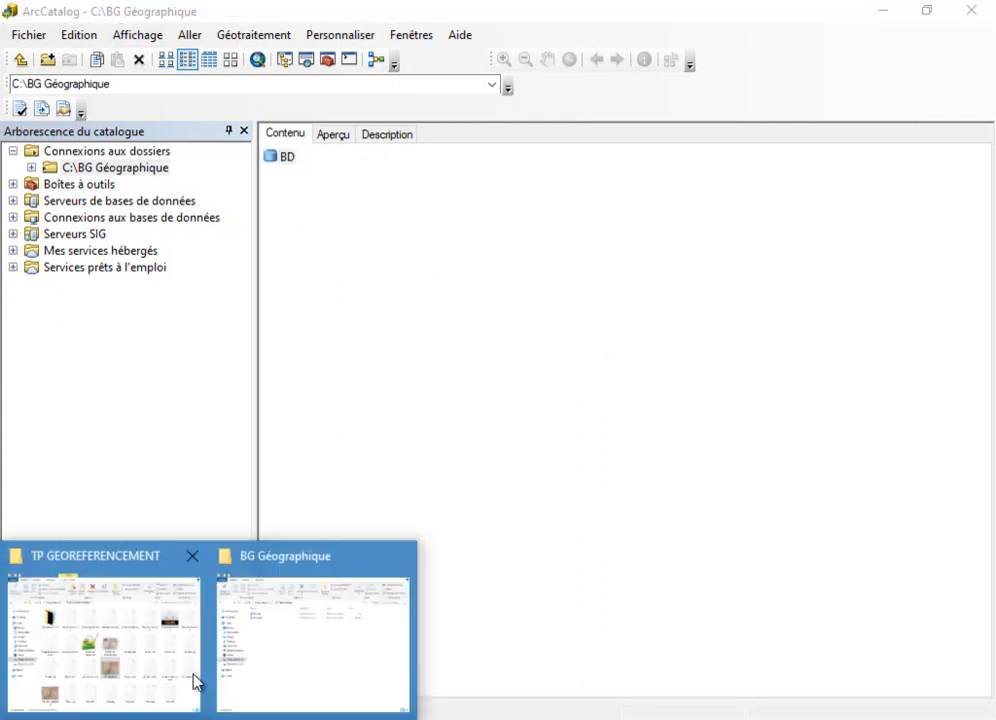
click(284, 620)
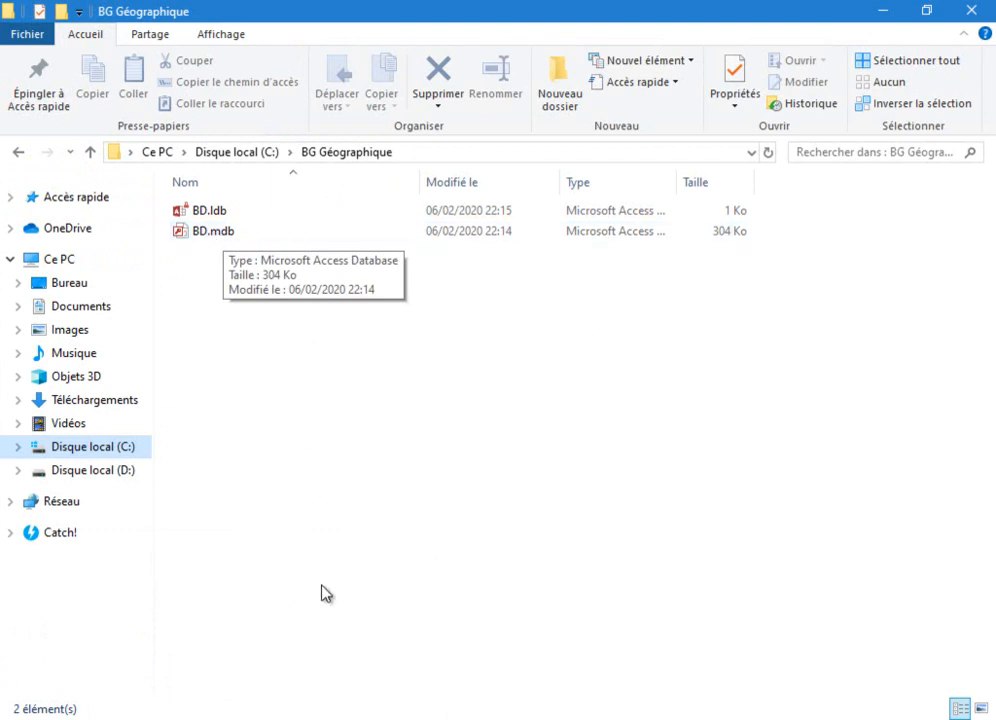
mouse_move(341, 719)
click(340, 640)
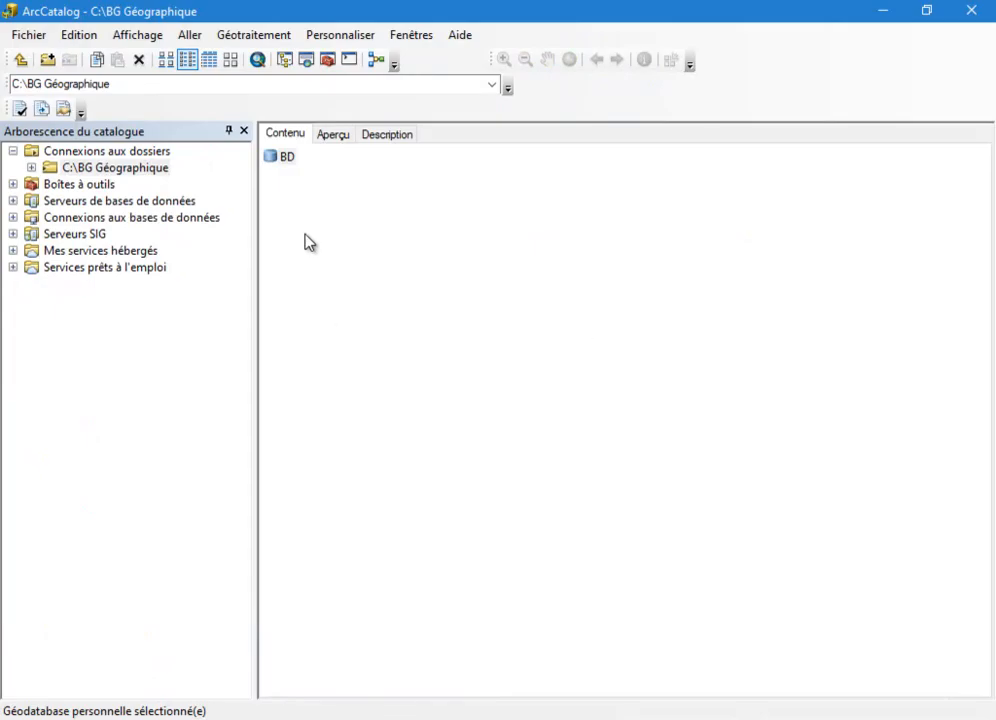
double_click(287, 160)
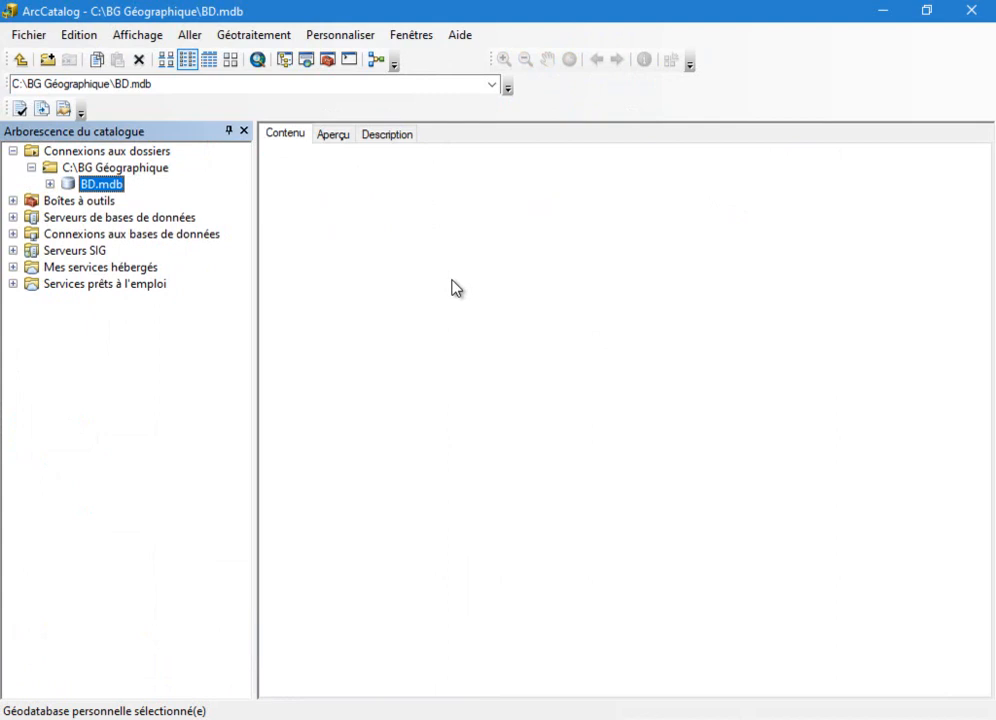
Step: Start a new feature class in the BD geodatabase and name it Habitat, copying the name from the BD ATU3 document in Word
right_click(404, 238)
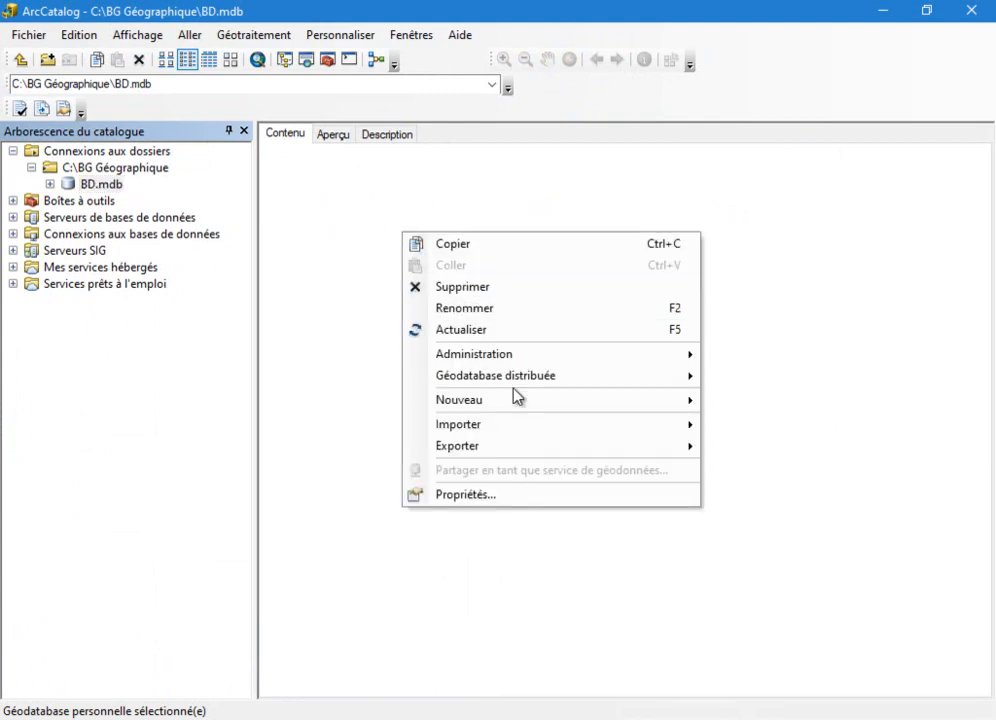
mouse_move(650, 402)
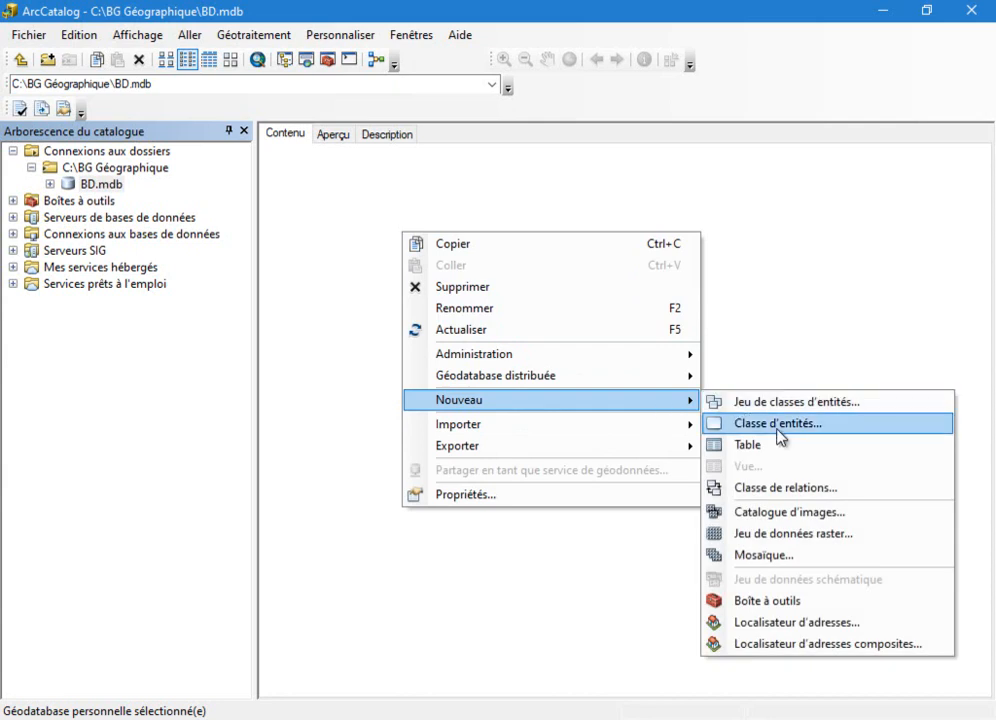
click(777, 426)
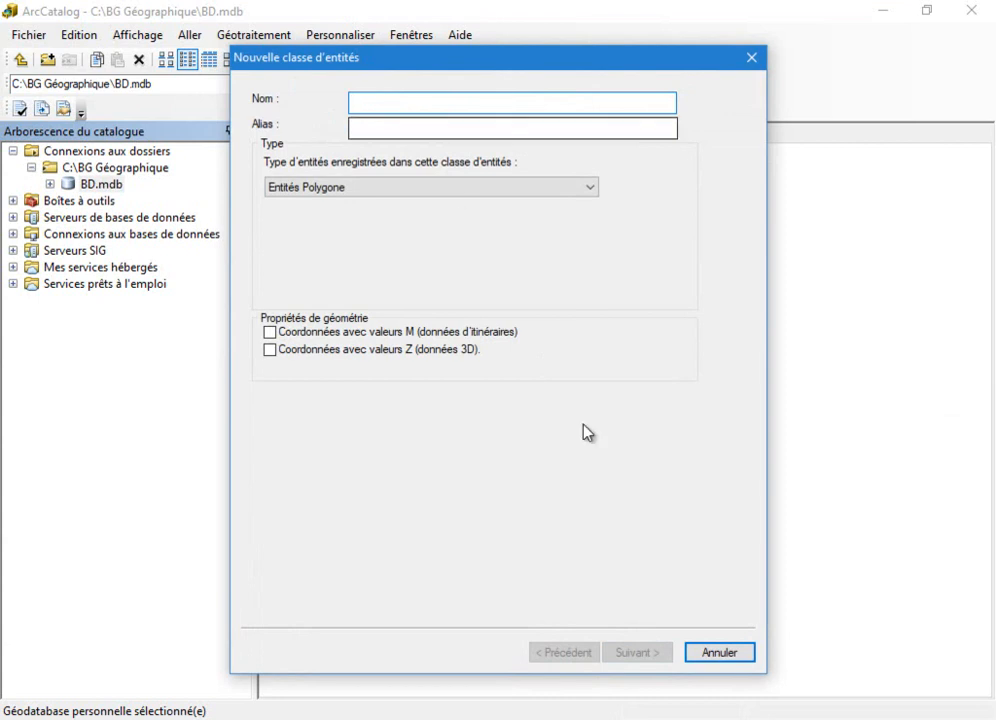
key(alt+Tab)
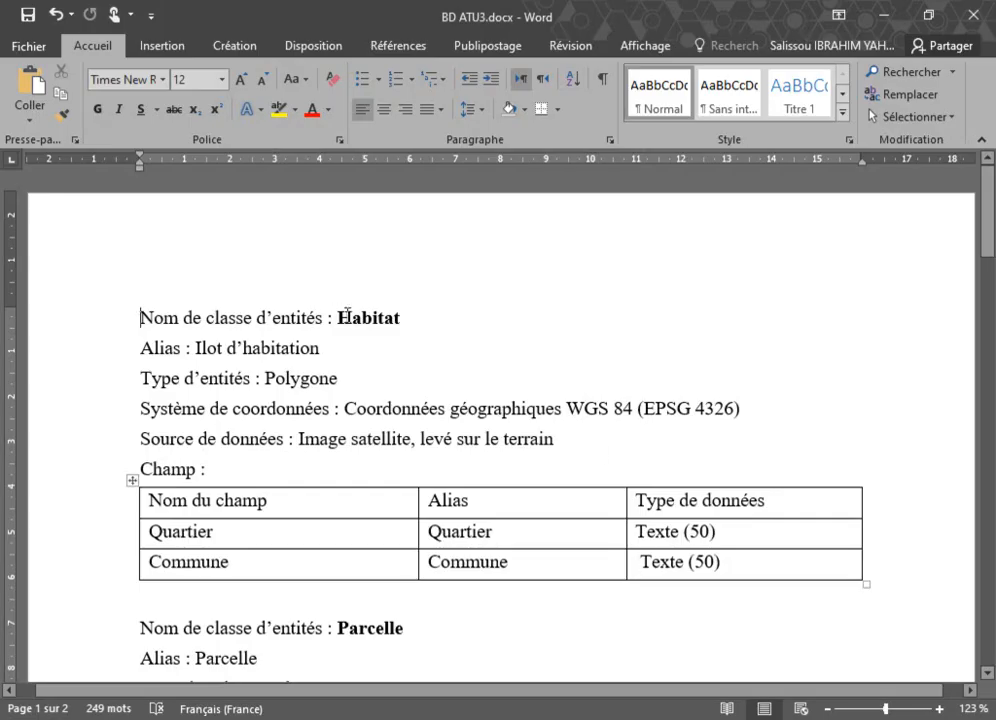
double_click(366, 320)
key(ctrl+c)
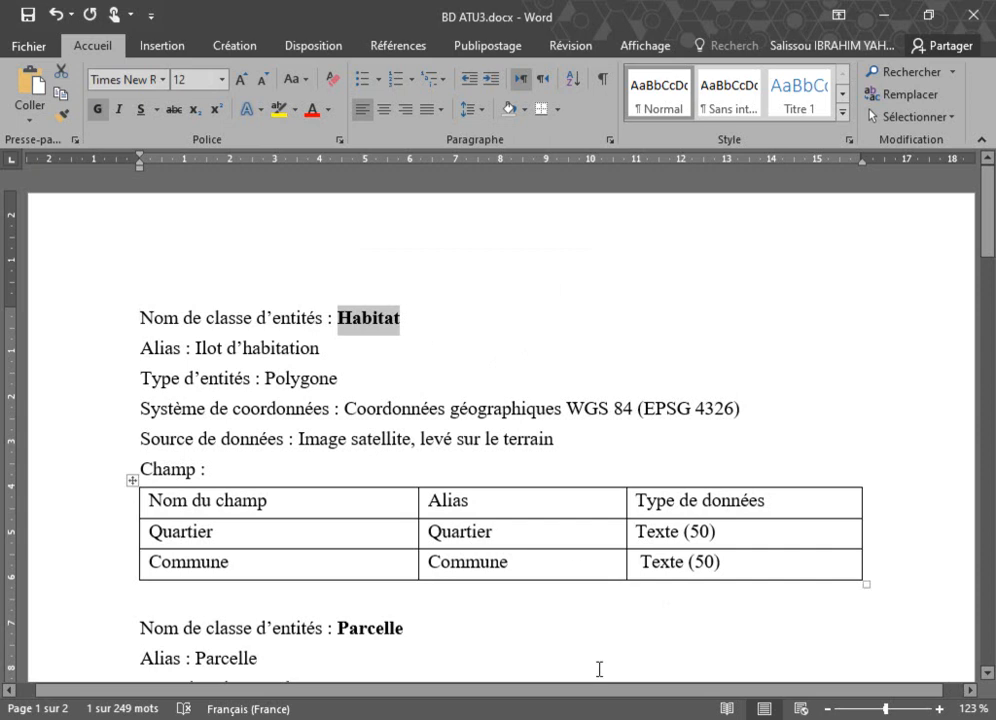
key(alt+Tab)
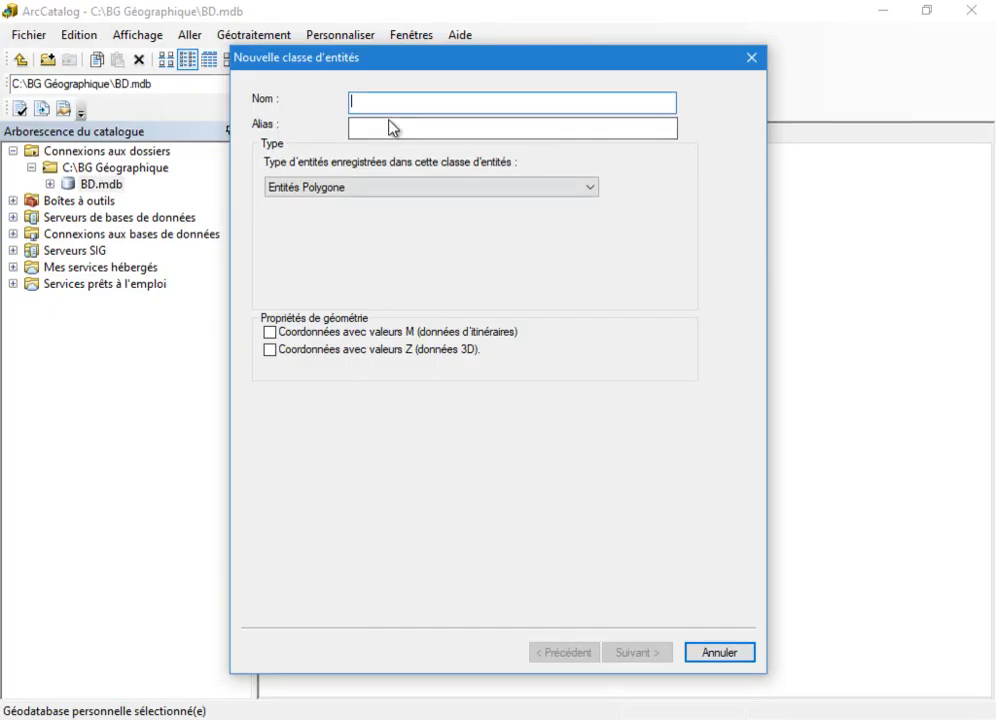
key(ctrl+v)
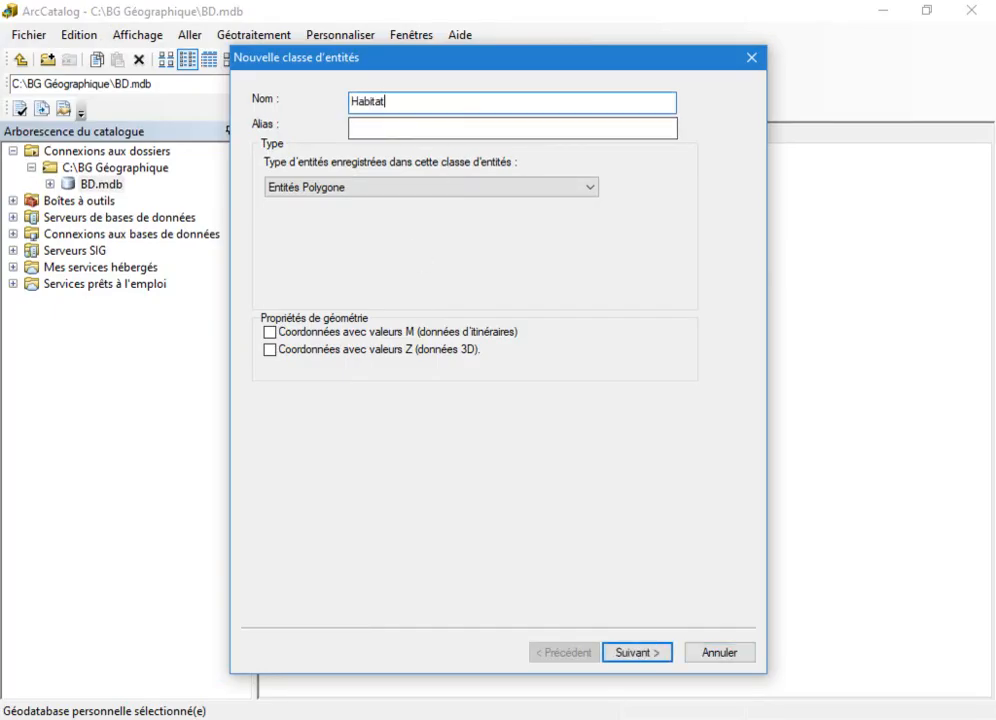
Step: Copy the alias "Ilot d'habitation" from the BD ATU3 document and enter it as the new feature class's alias in ArcCatalog
key(alt+Tab)
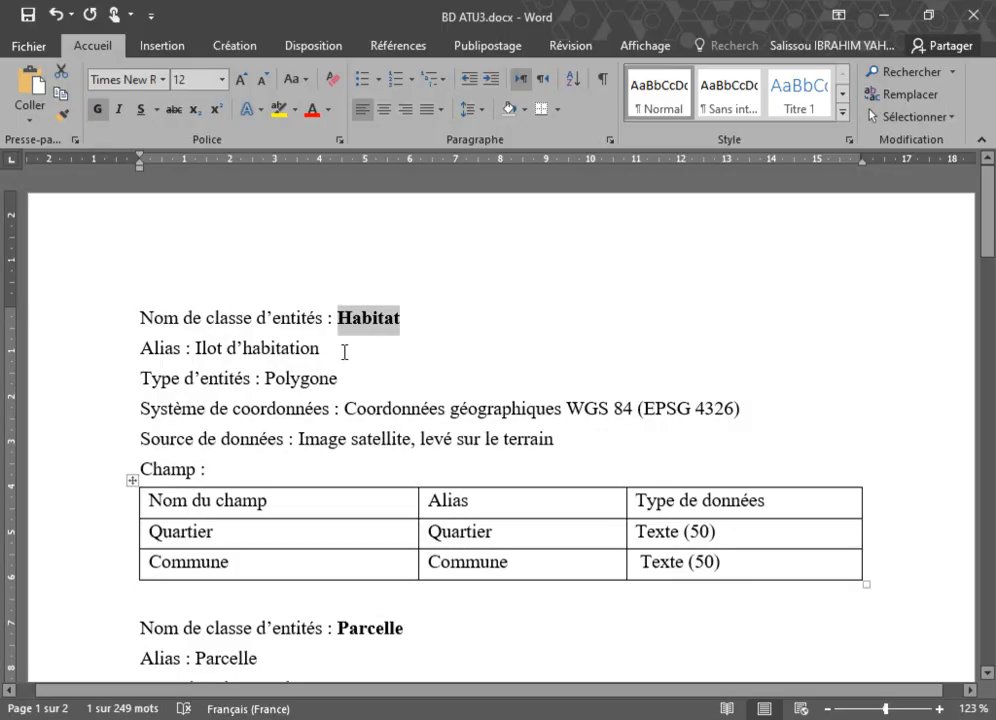
drag(321, 352, 196, 350)
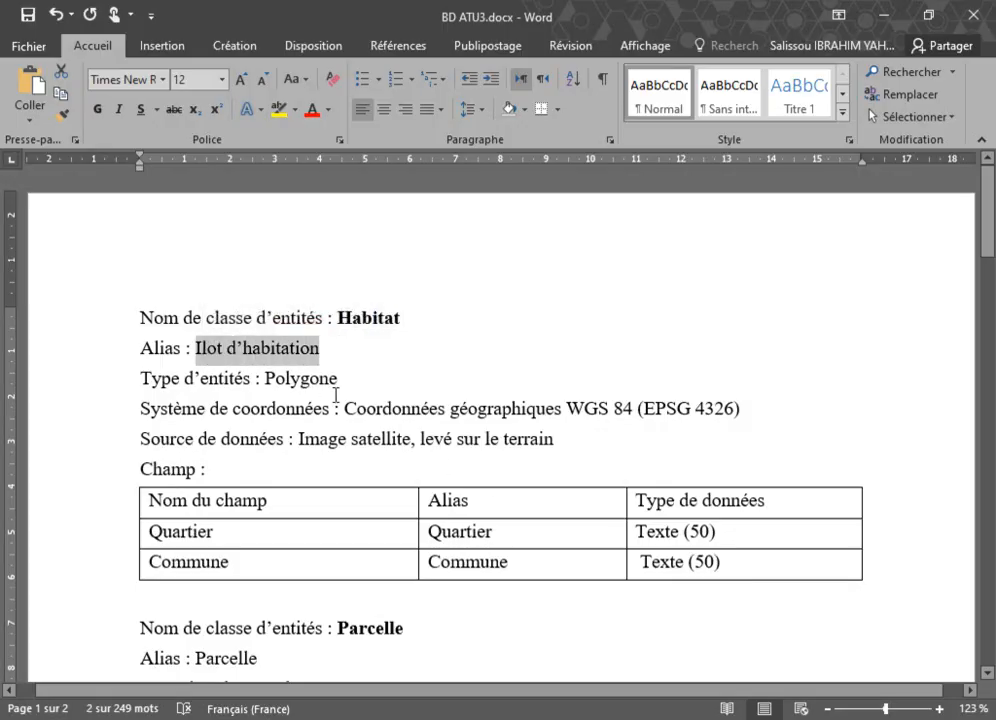
key(alt+Tab)
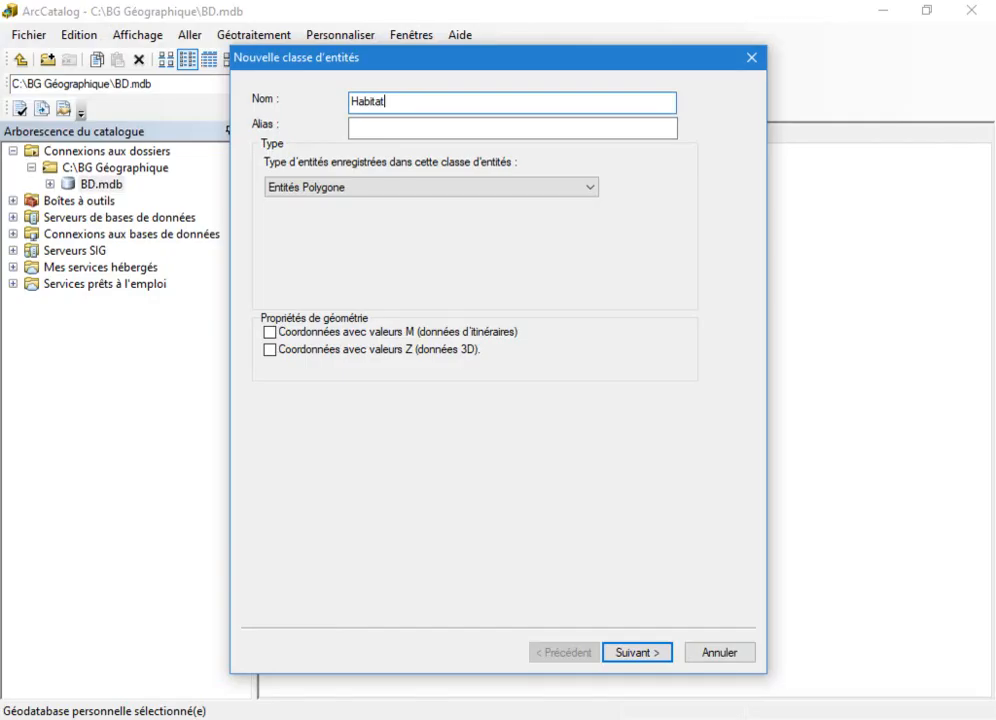
click(393, 131)
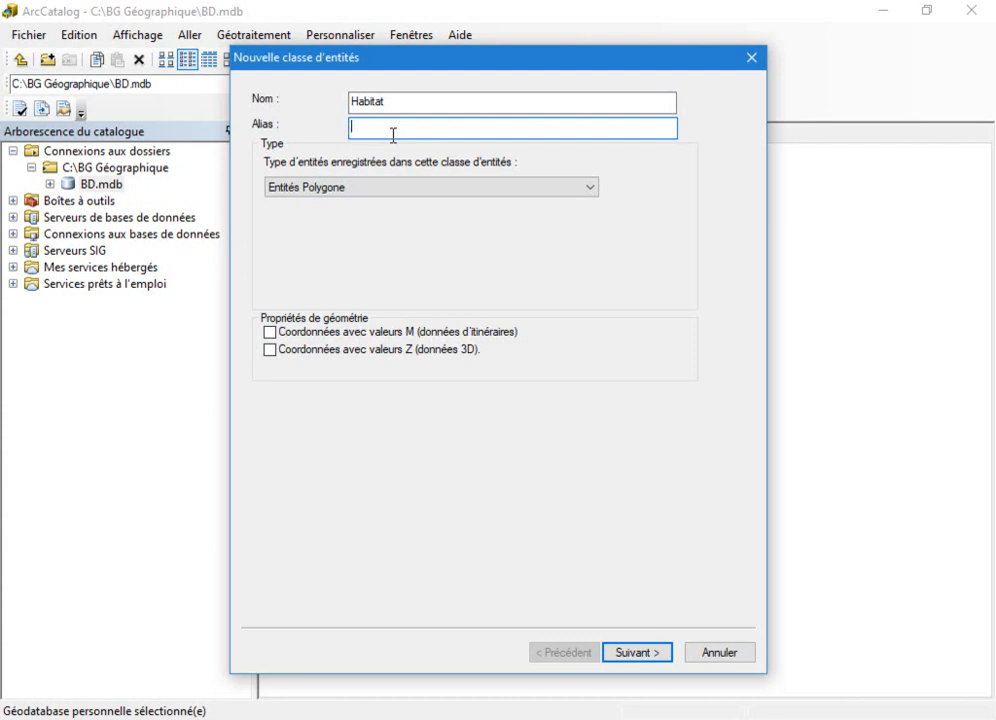
key(ctrl+v)
click(385, 101)
drag(385, 101, 282, 102)
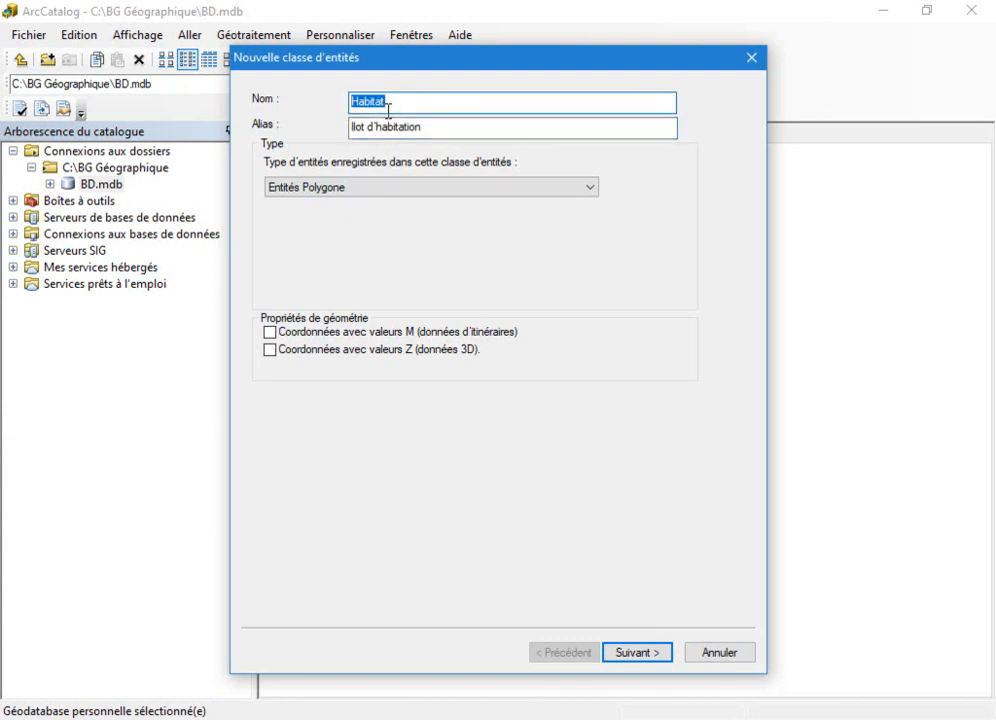
click(482, 128)
drag(482, 128, 318, 131)
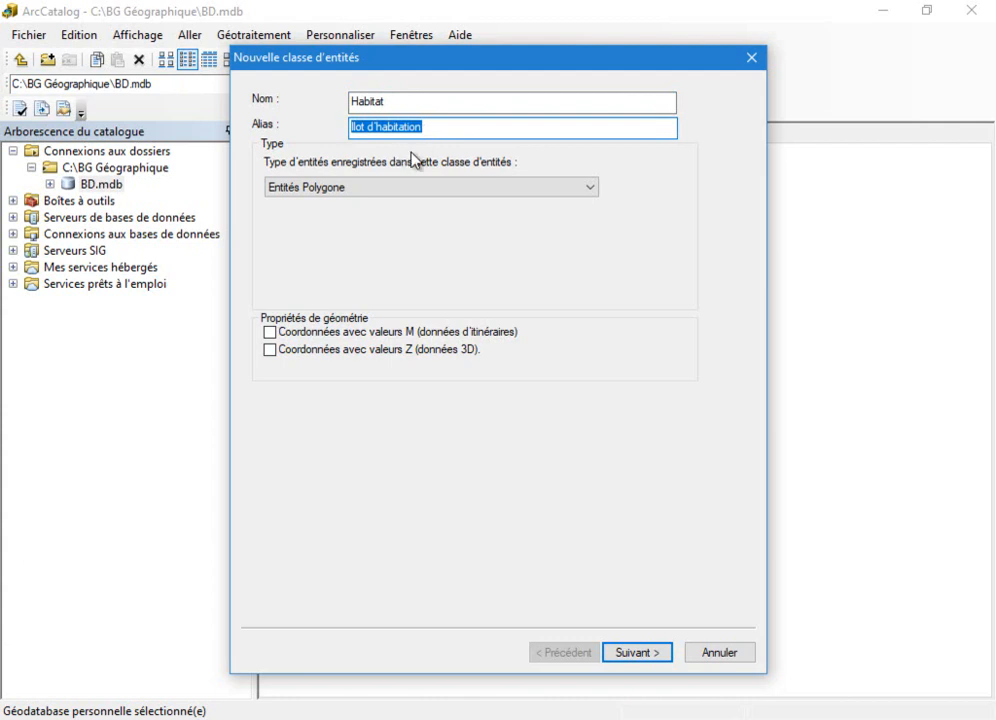
Step: Check Habitat's entity type and coordinate system in the BD ATU3 document, keep Entités Polygone, and continue to the coordinate system choice
key(alt+Tab)
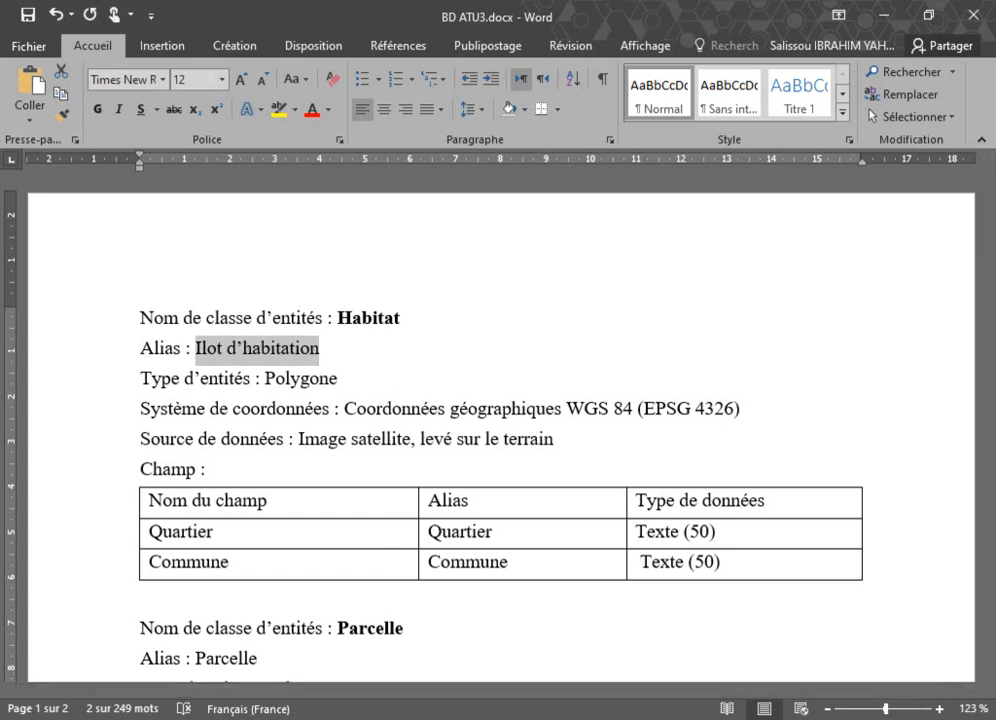
key(alt+Tab)
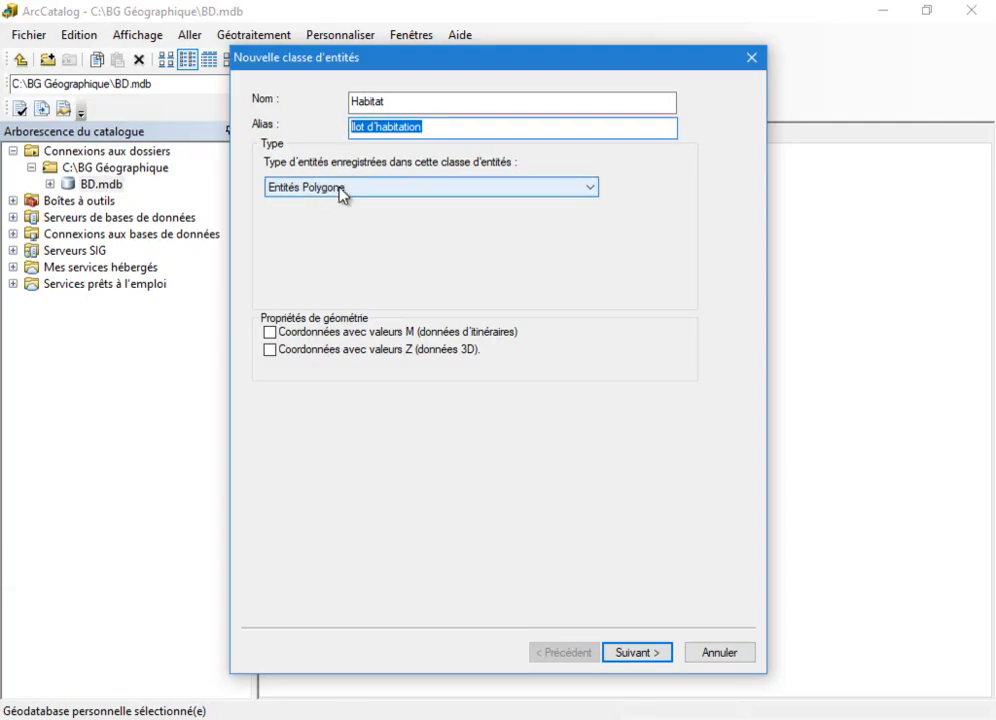
key(alt+Tab)
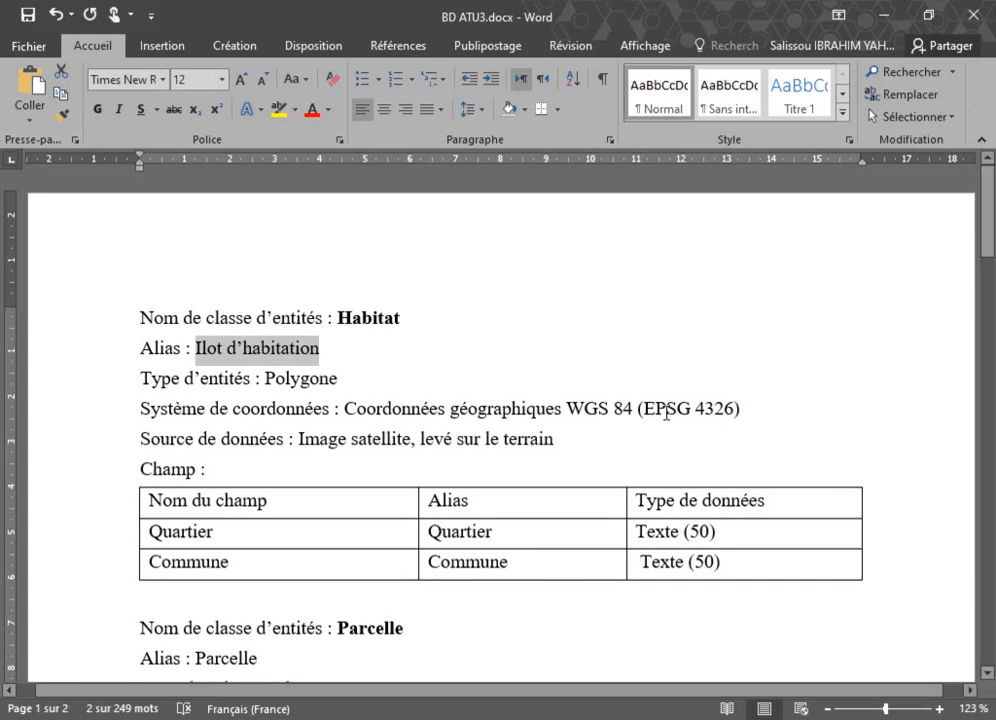
key(alt+Tab)
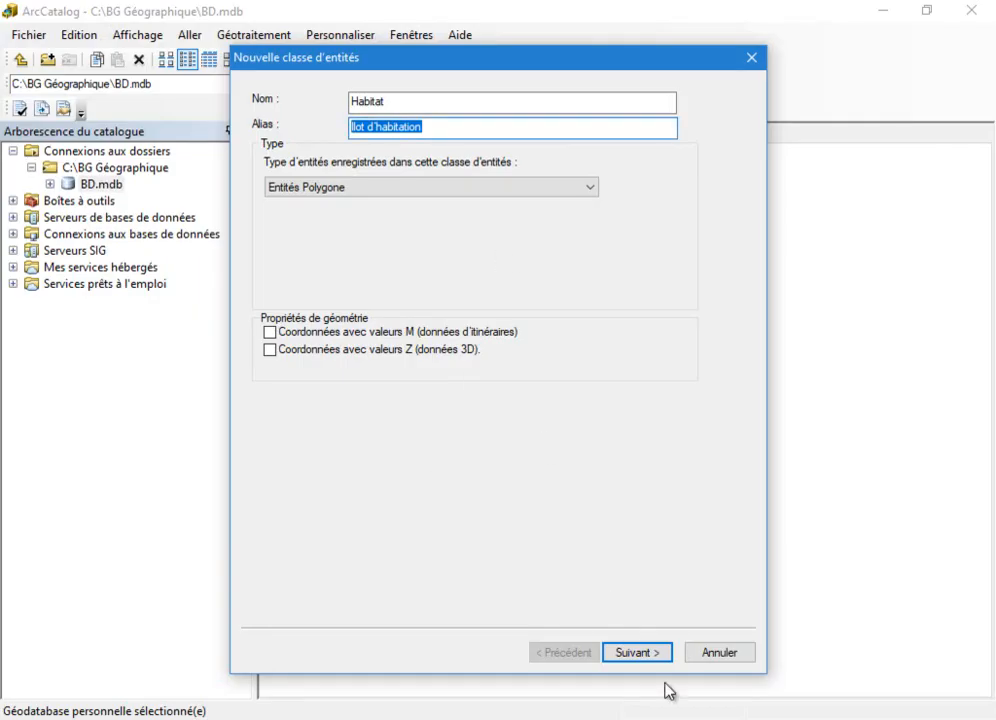
click(640, 658)
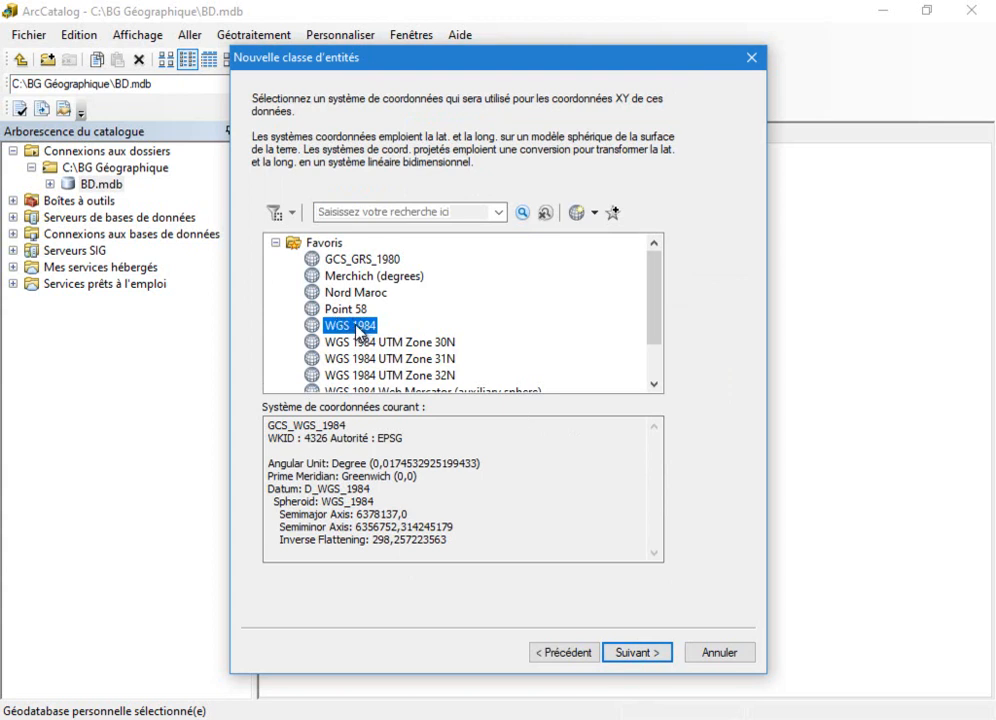
Step: Select WGS 1984 from the Monde folder of the geographic coordinate systems
click(430, 212)
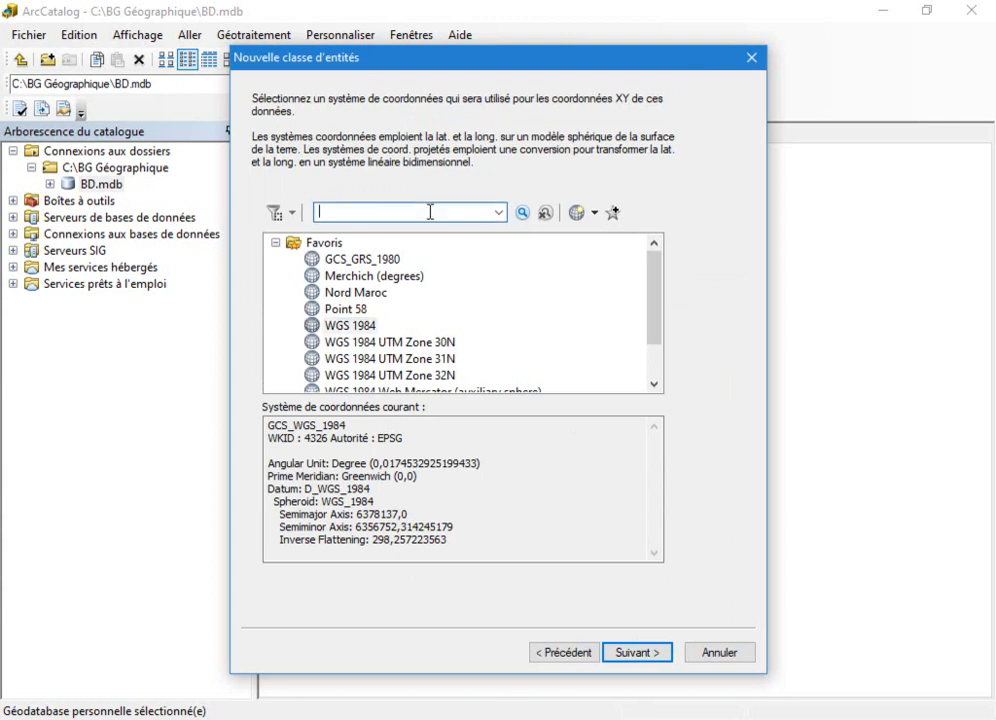
click(276, 243)
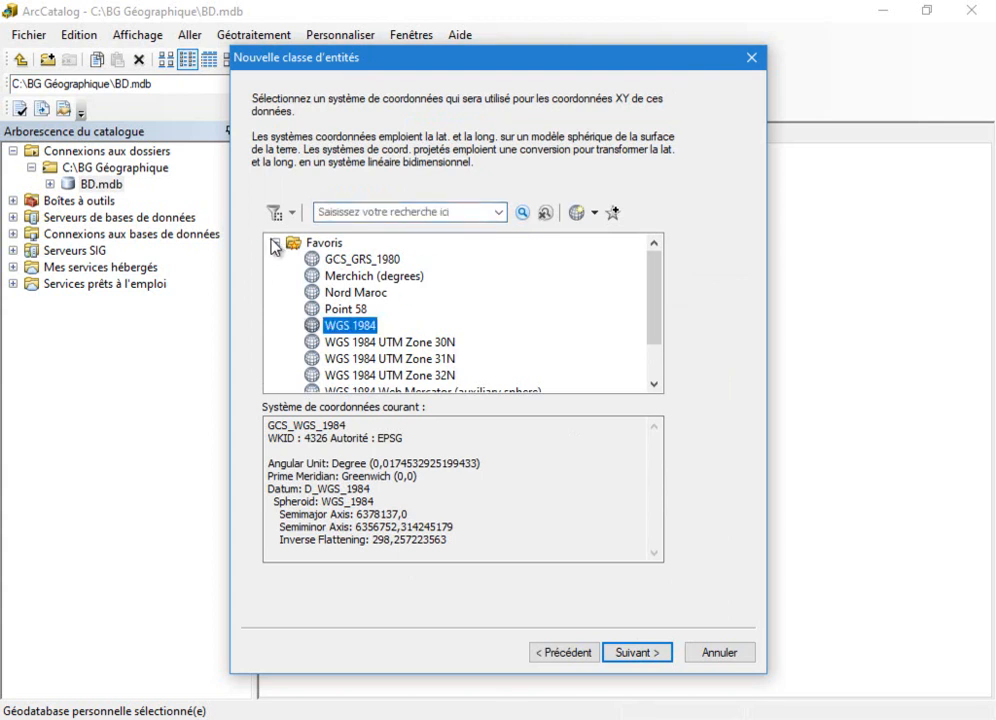
click(276, 259)
scroll(356, 330, down, 2)
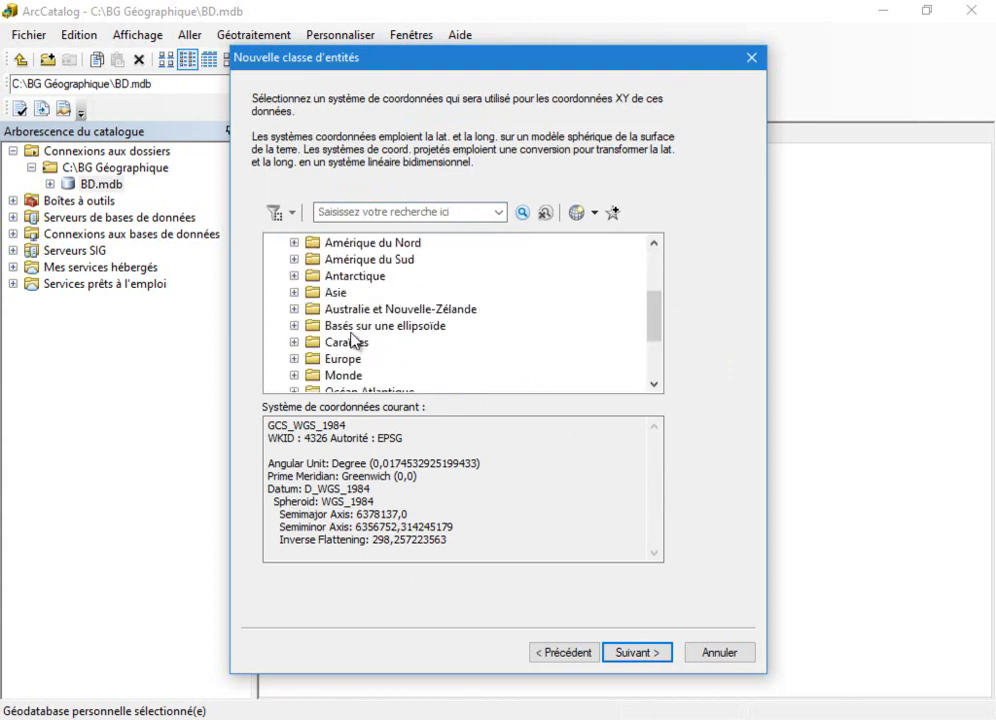
click(294, 375)
scroll(451, 327, down, 5)
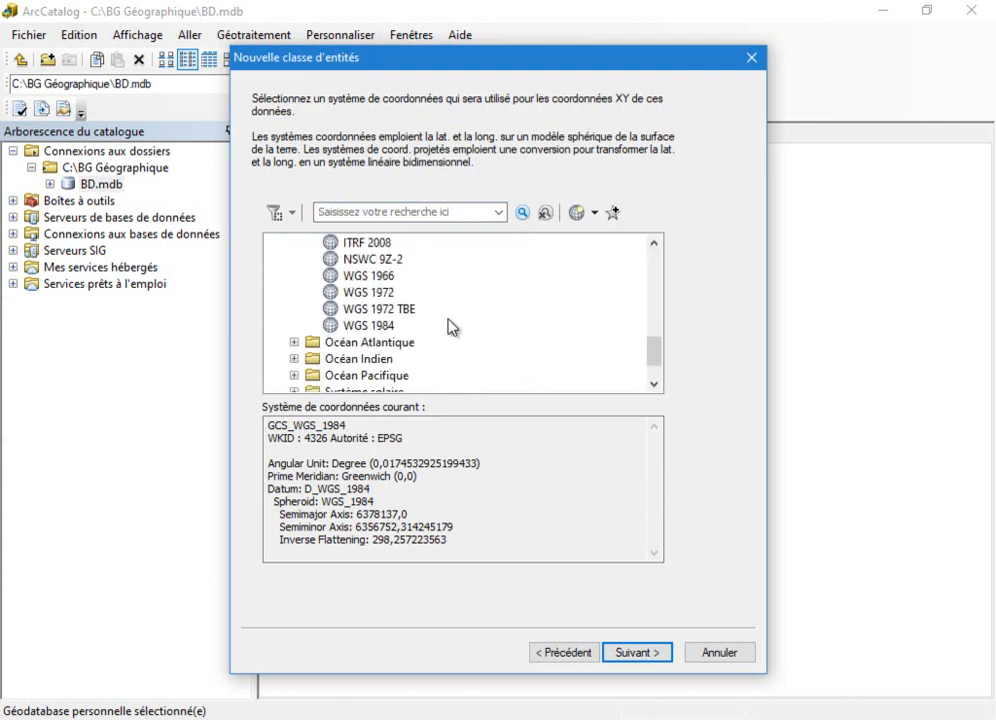
click(376, 279)
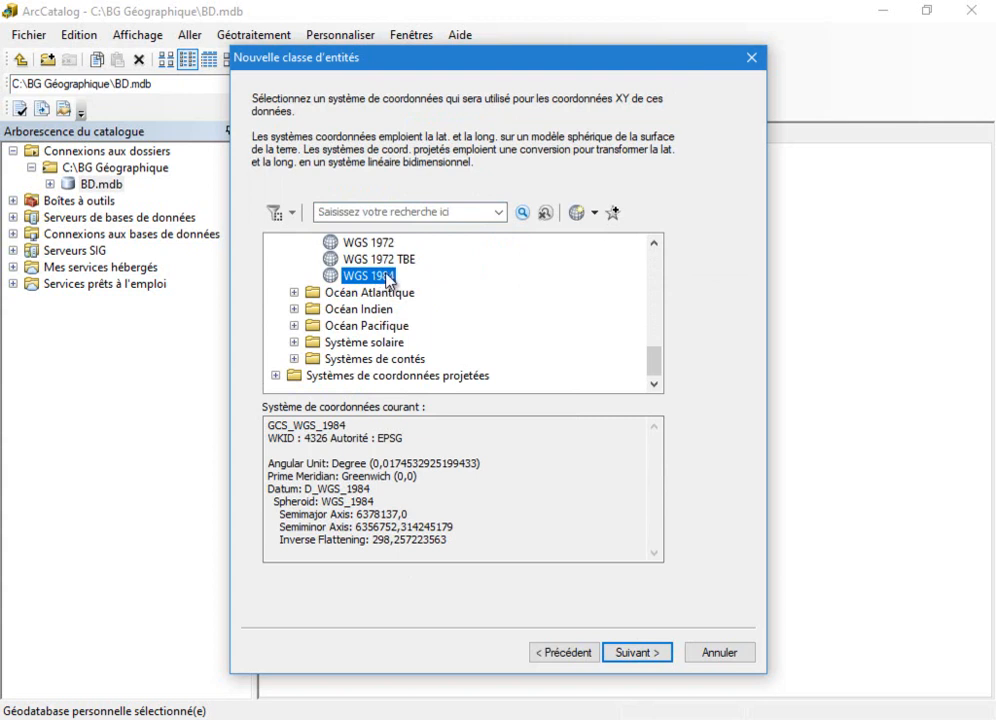
Step: Choose WGS 1984 from the favourite coordinate systems and accept the default XY tolerance and resolution
scroll(481, 294, up, 10)
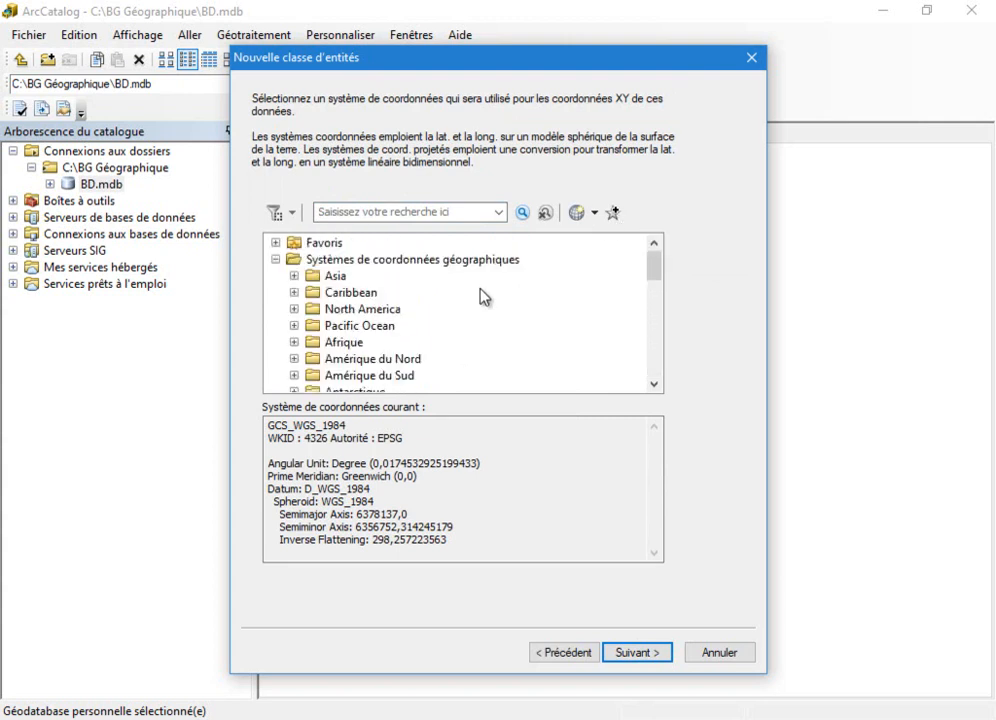
click(276, 244)
click(372, 327)
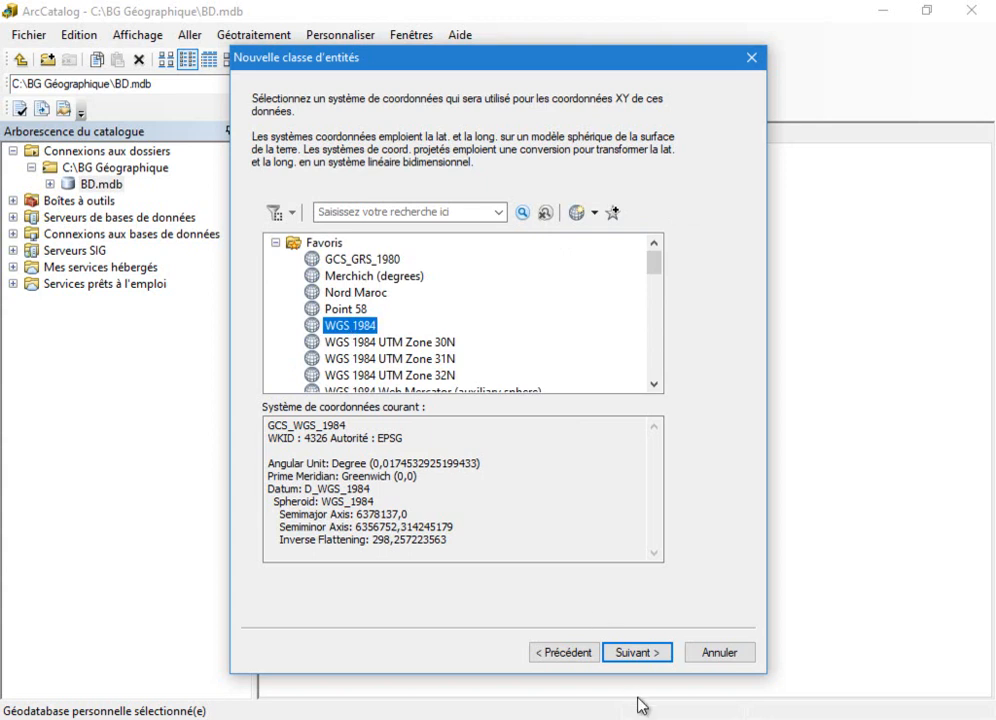
click(637, 655)
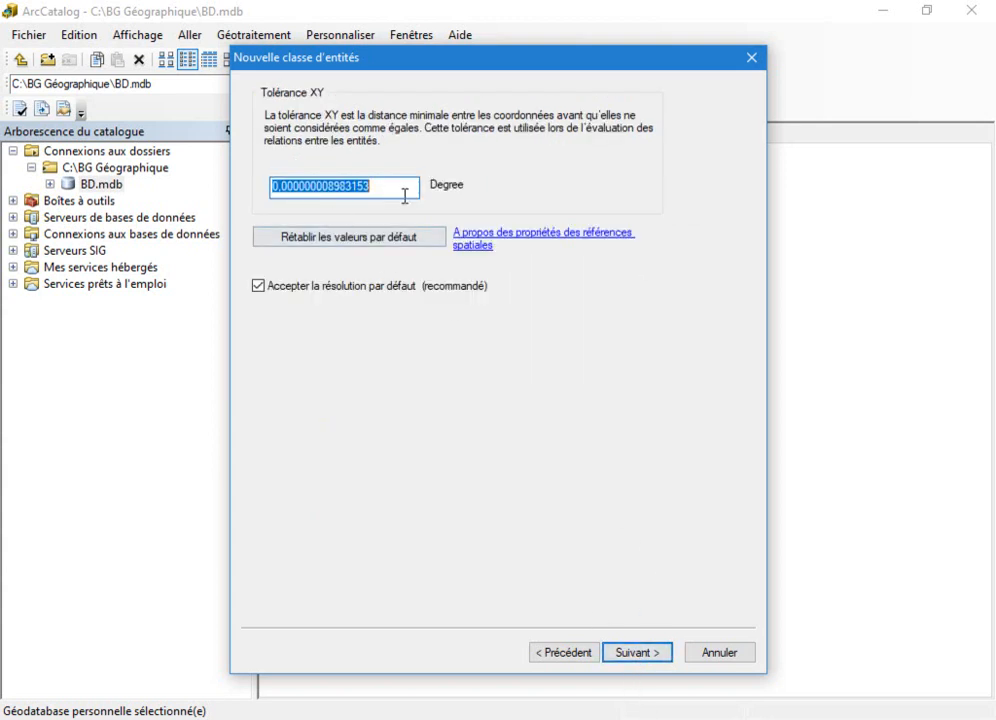
click(636, 655)
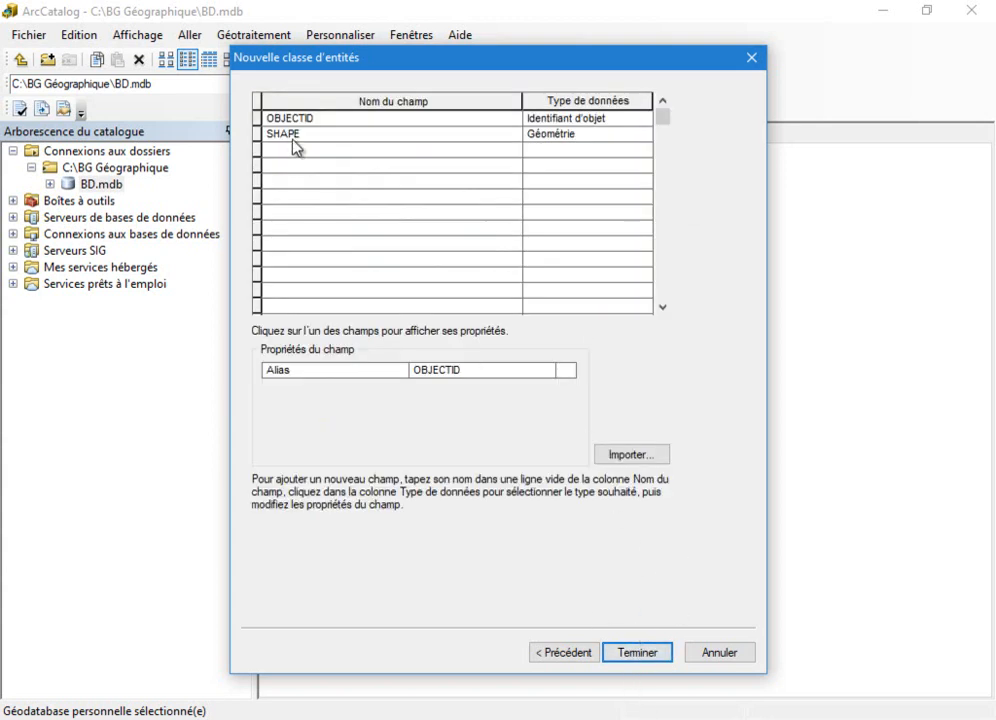
Step: Add a field named Quartier with the Texte data type to the Habitat feature class, following the BD ATU3 field table
click(538, 718)
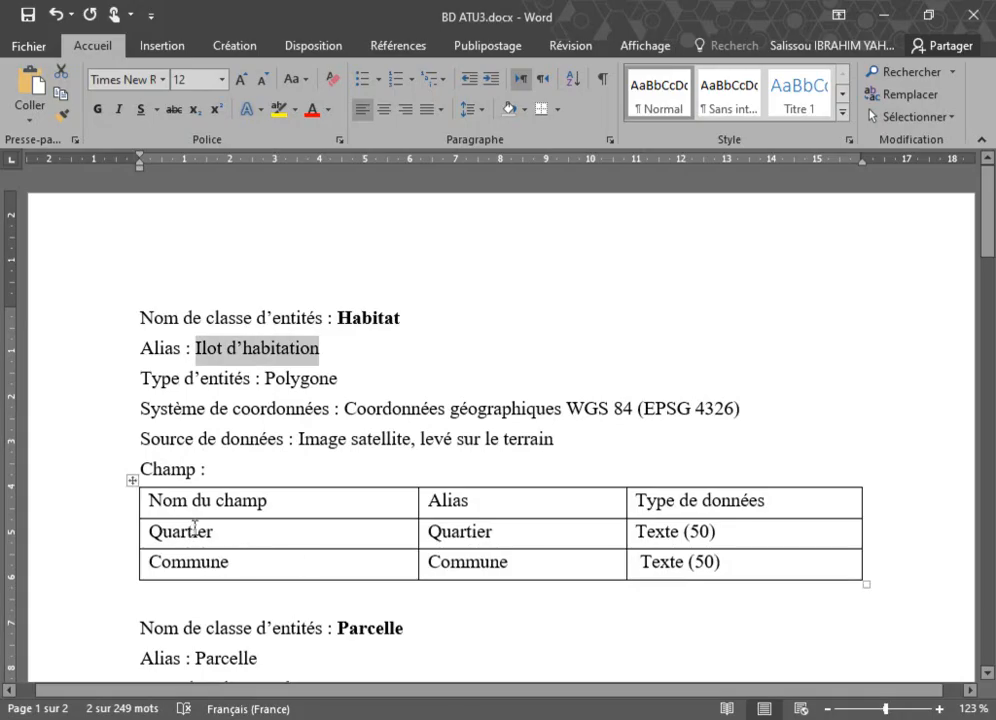
double_click(152, 532)
key(ctrl+c)
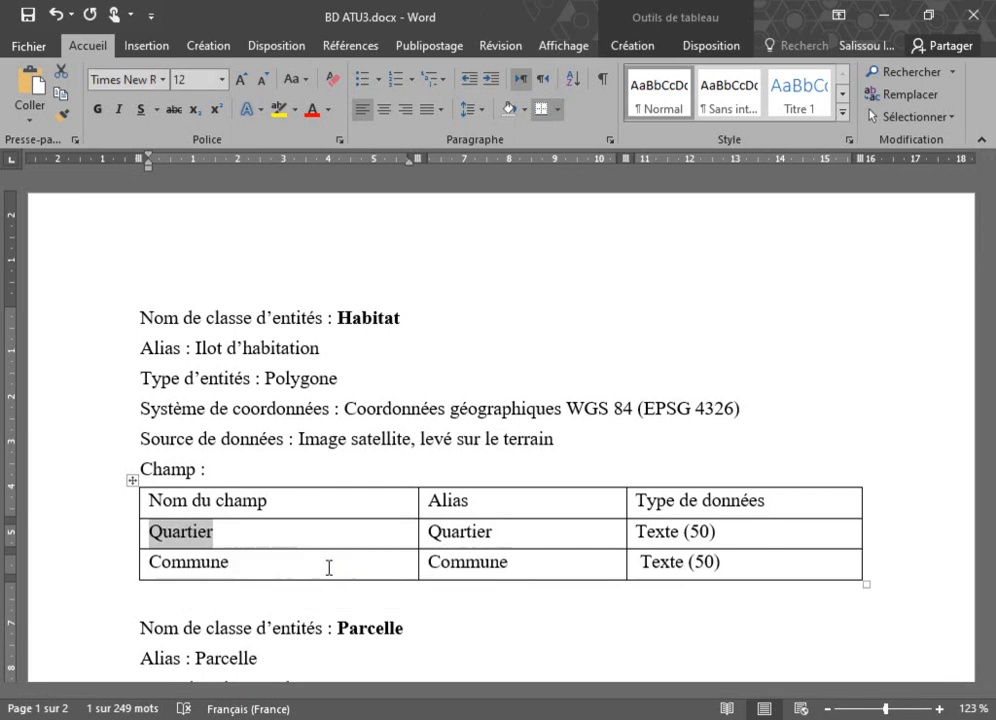
click(500, 718)
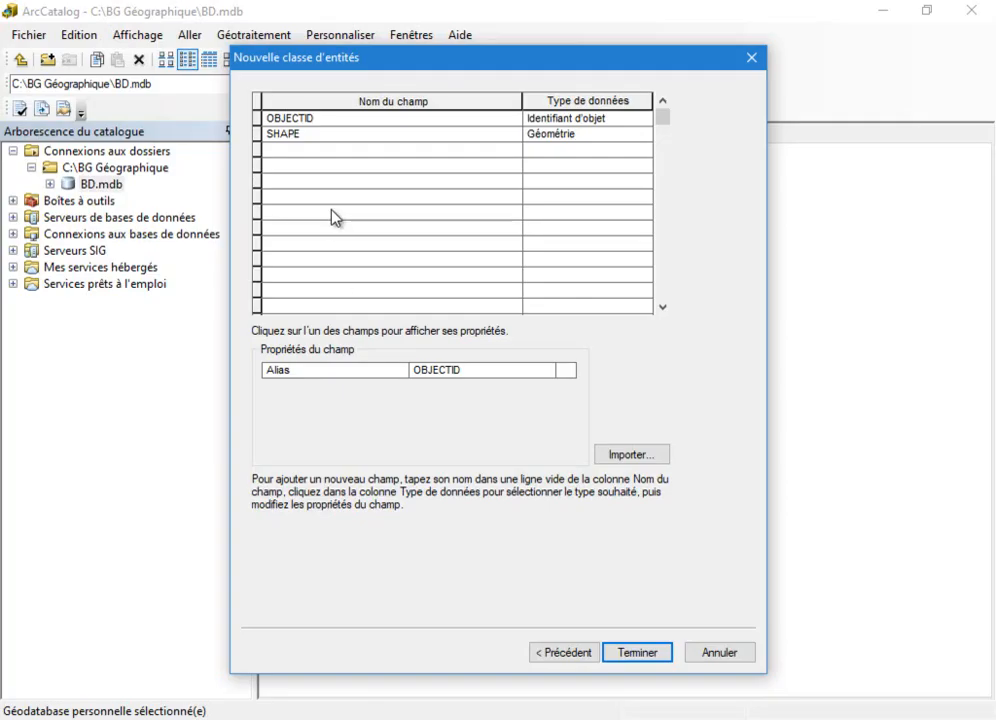
click(320, 150)
key(ctrl+v)
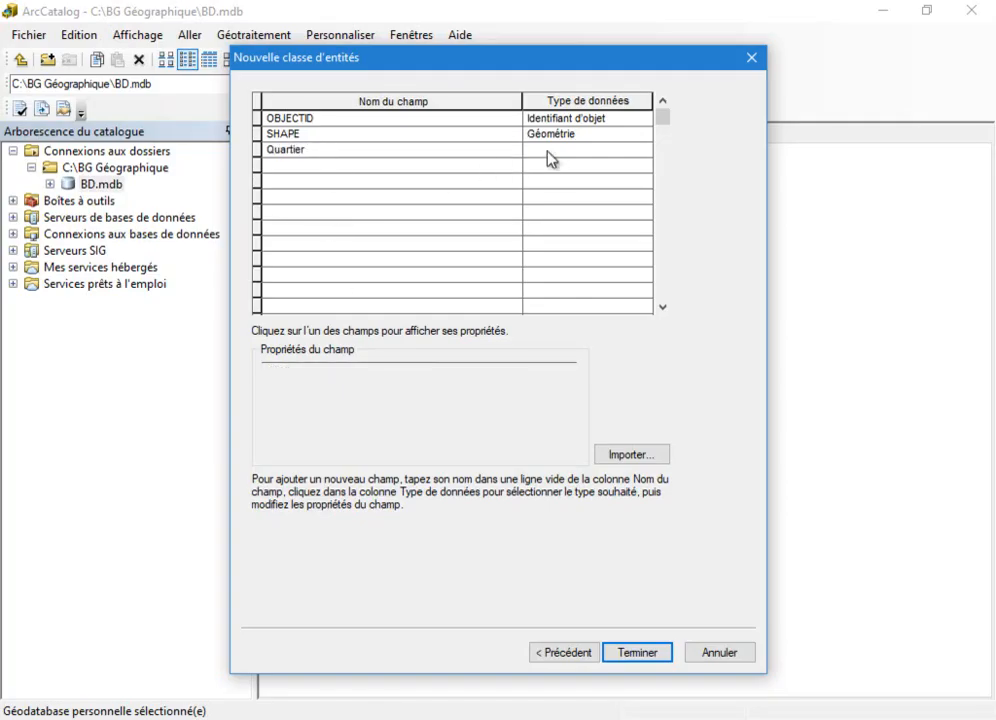
key(alt+Tab)
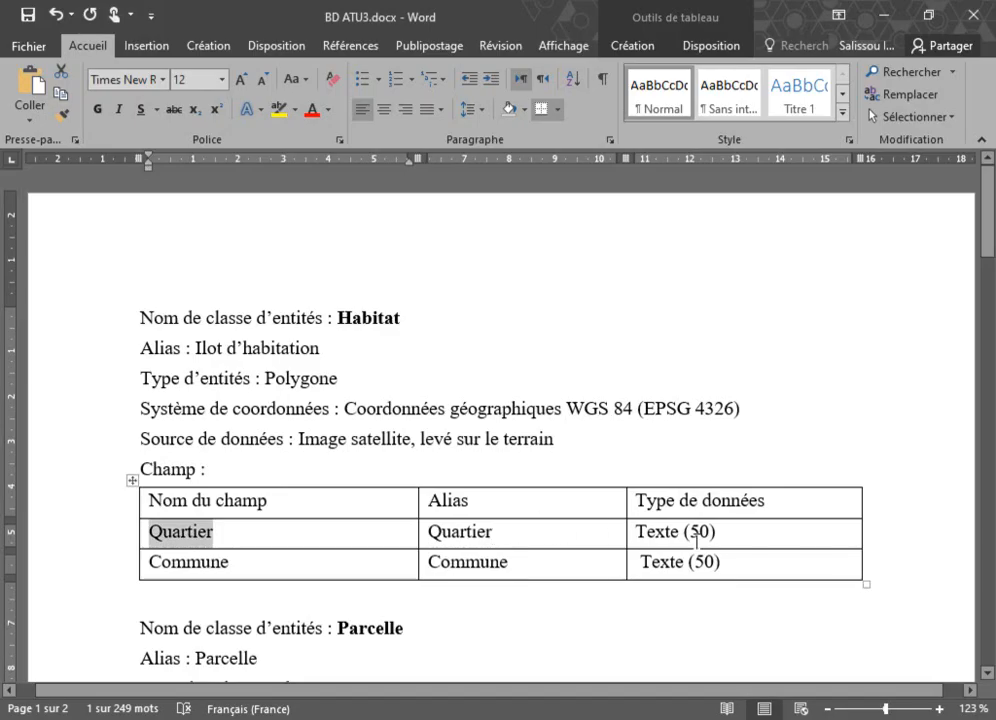
key(alt+Tab)
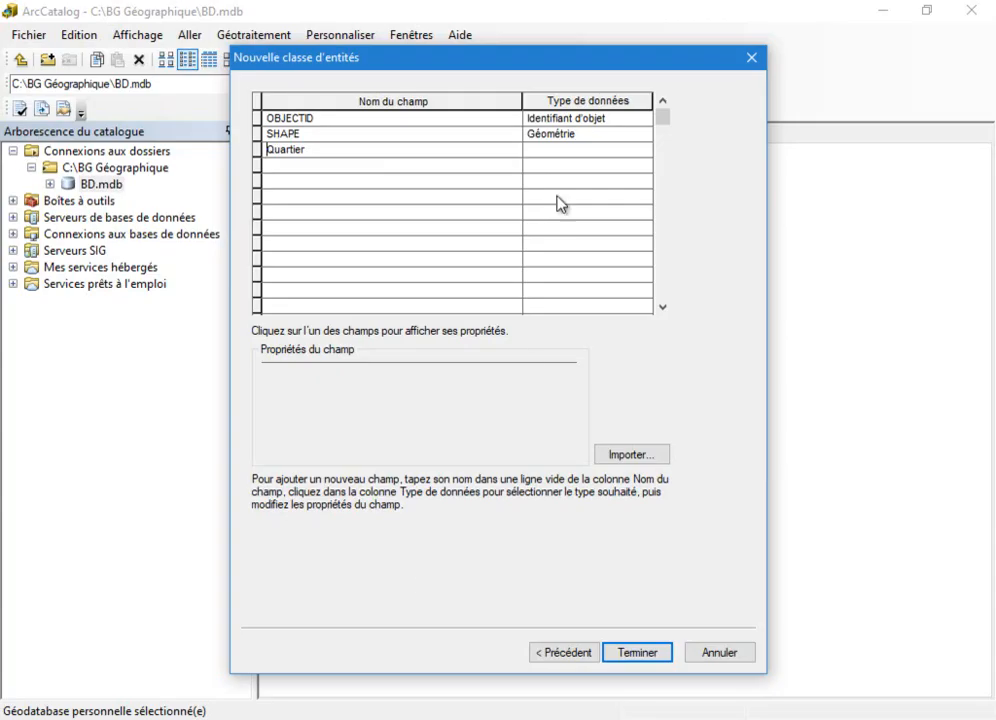
click(568, 158)
click(569, 156)
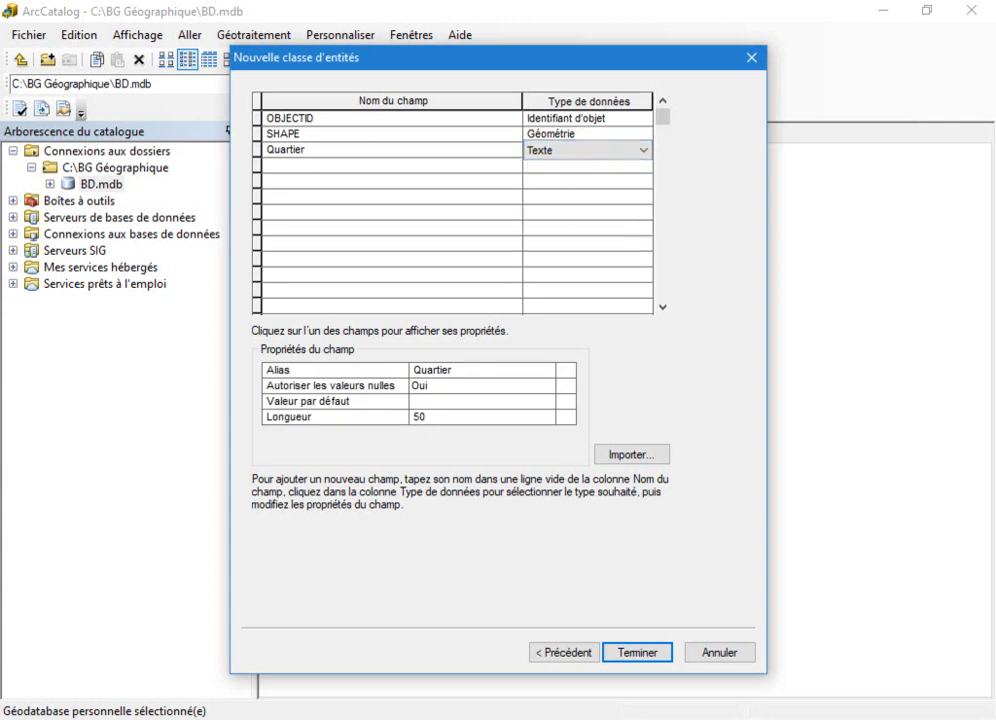
Step: Add a field named Commune with the Texte data type to the Habitat feature class, copying its name from the BD ATU3 document
key(alt+Tab)
click(198, 566)
double_click(198, 566)
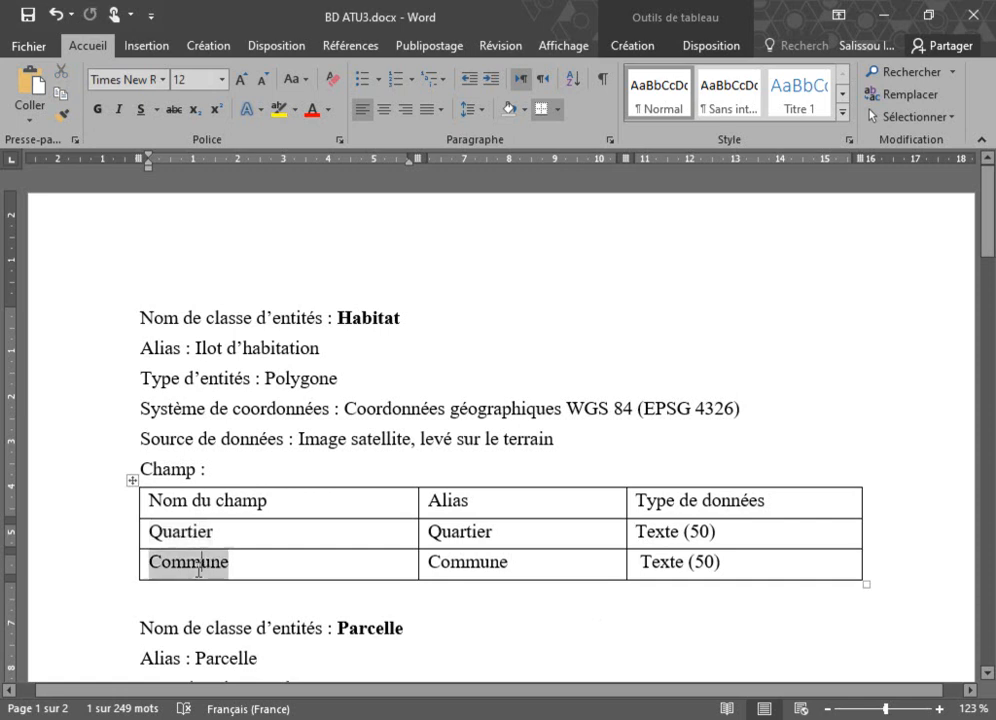
key(alt+Tab)
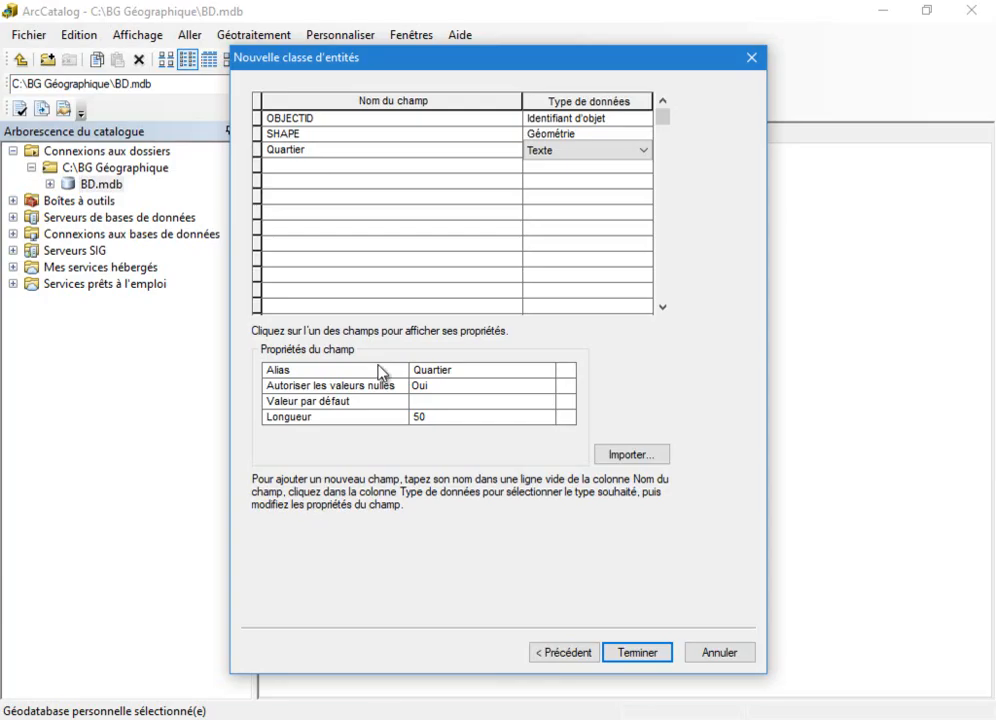
click(322, 168)
key(ctrl+v)
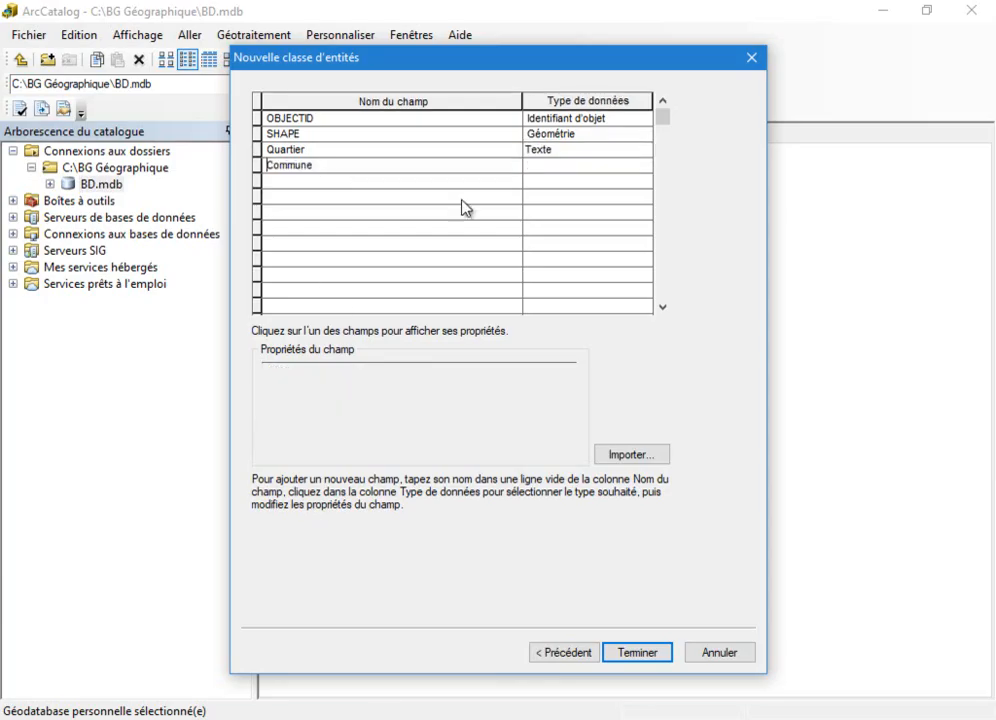
click(556, 166)
click(560, 168)
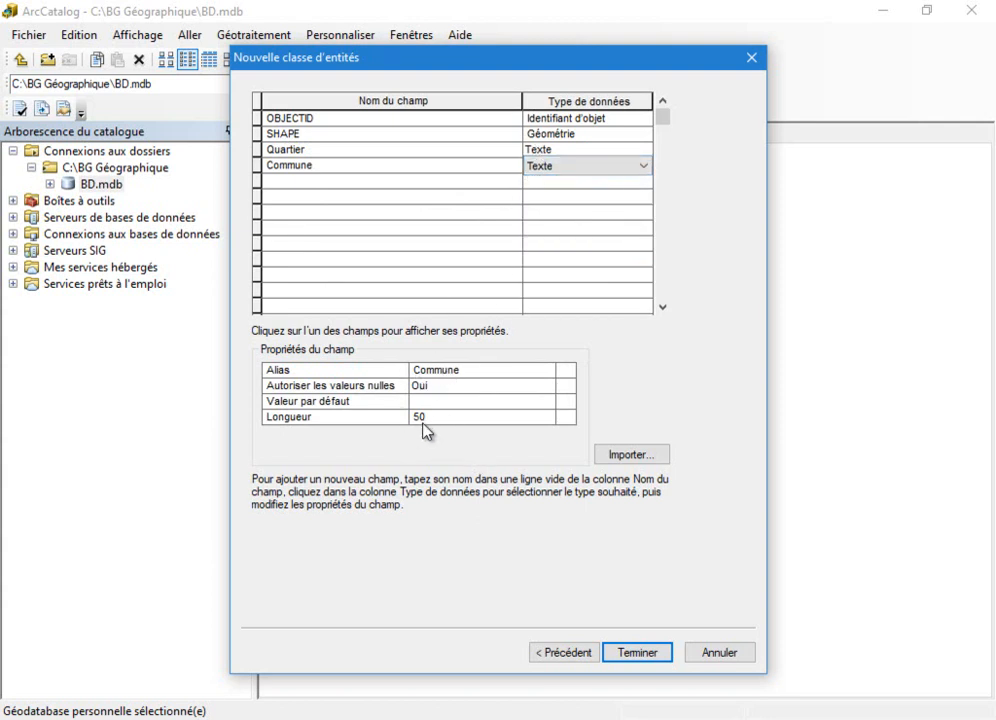
Step: Finish creating the Habitat feature class and display the geodatabase contents as large icons
click(636, 652)
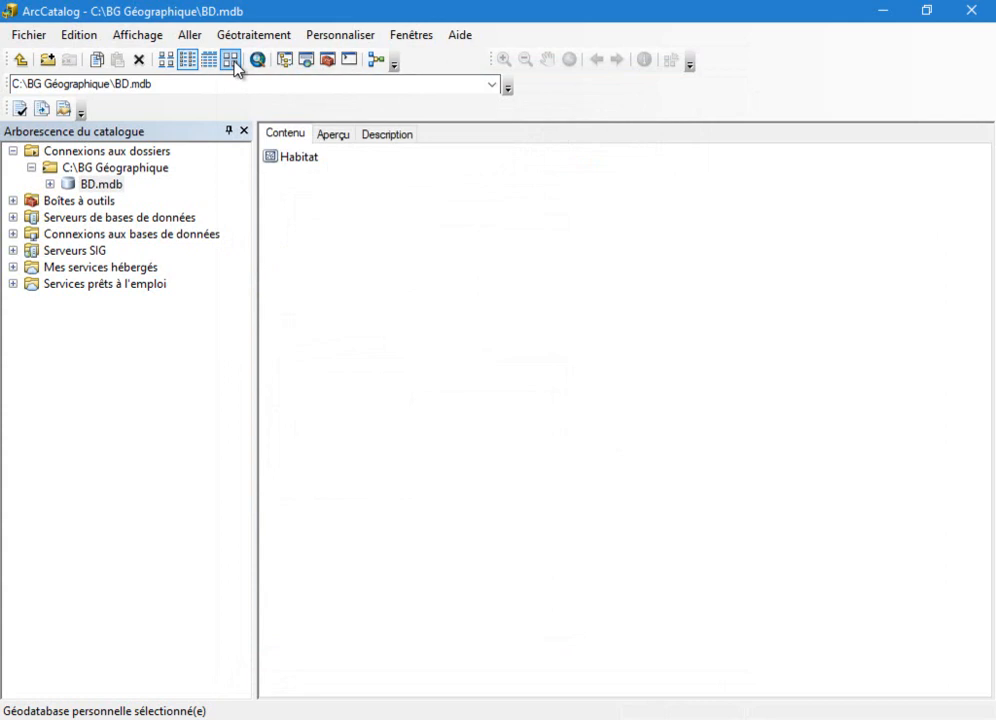
click(172, 62)
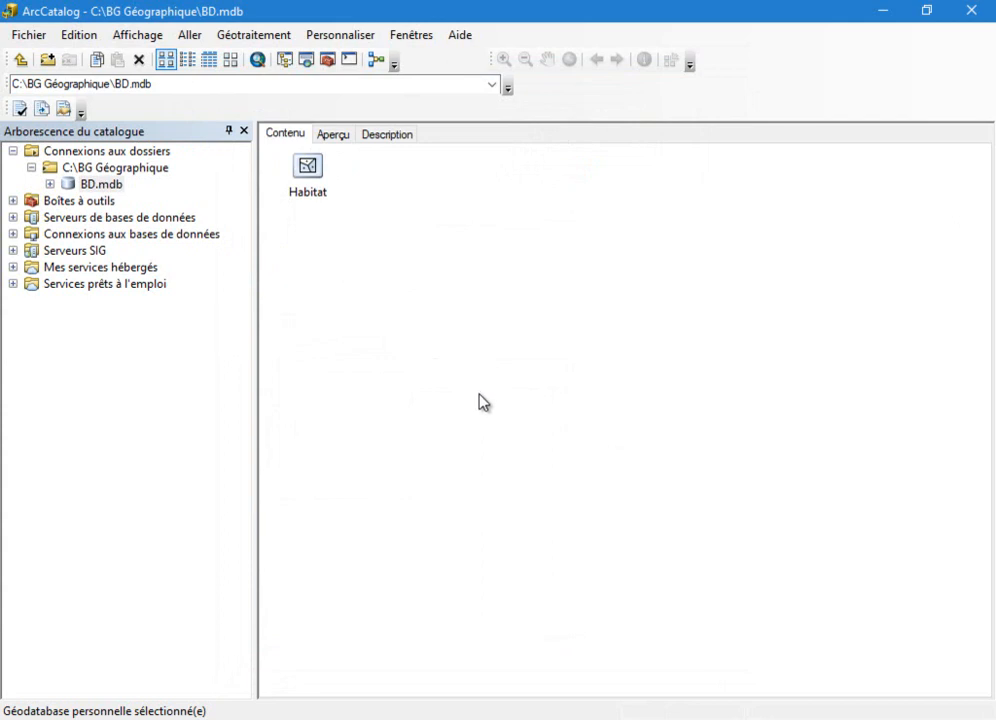
Step: Start a new single feature class in BD.mdb with the name and alias Parcelle, following the BD ATU3 document
key(alt+Tab)
scroll(508, 346, down, 5)
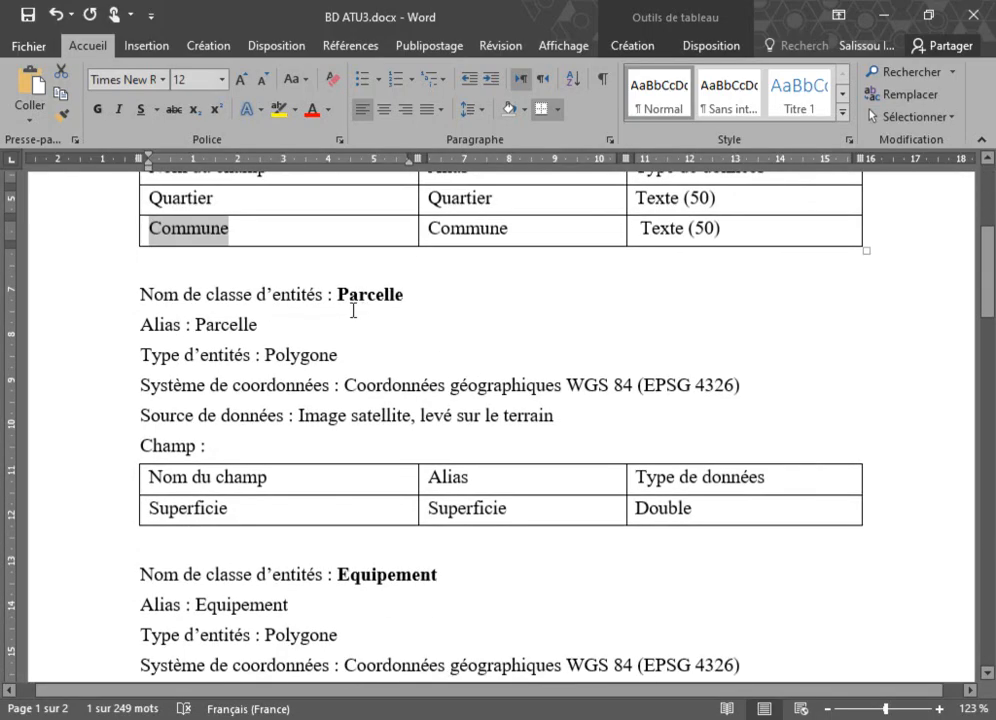
key(alt+Tab)
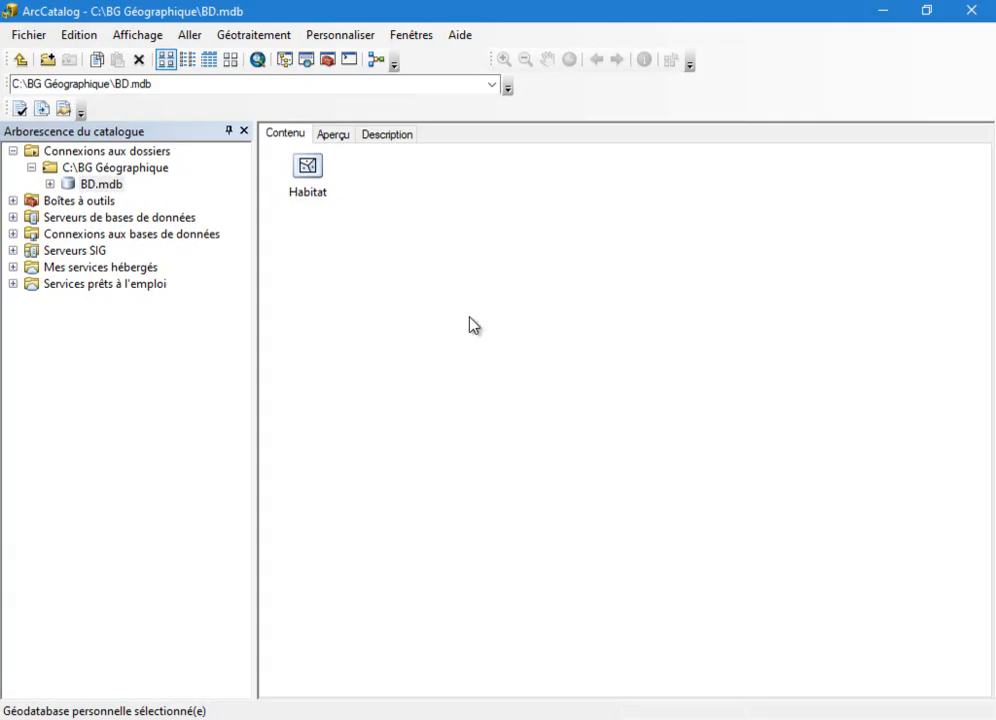
right_click(487, 255)
mouse_move(740, 420)
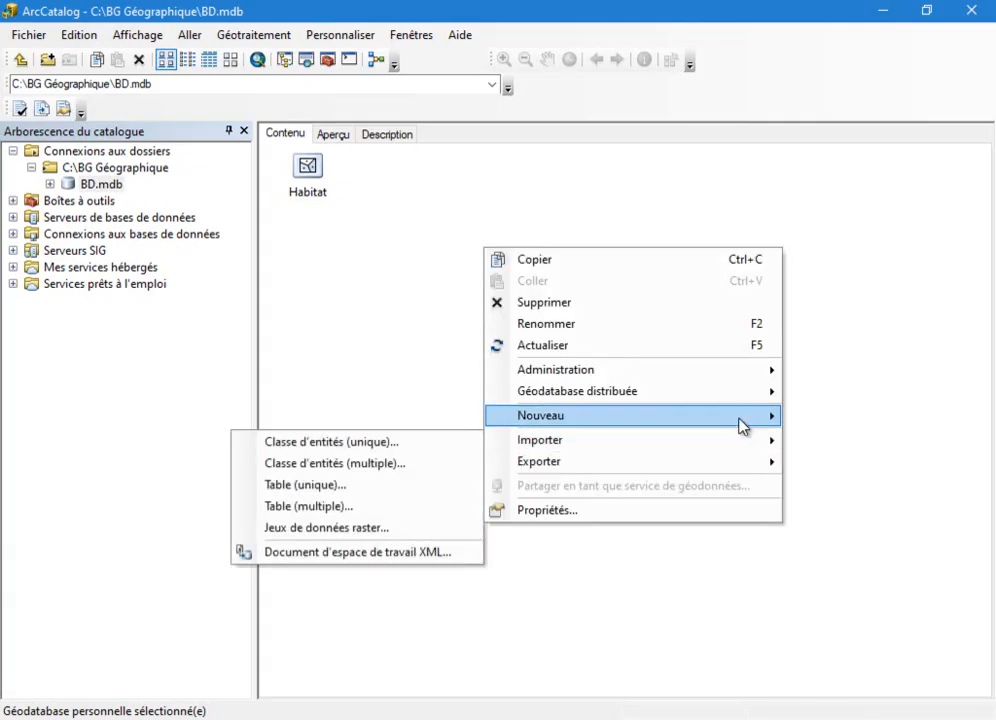
click(352, 440)
text(Parcelle)
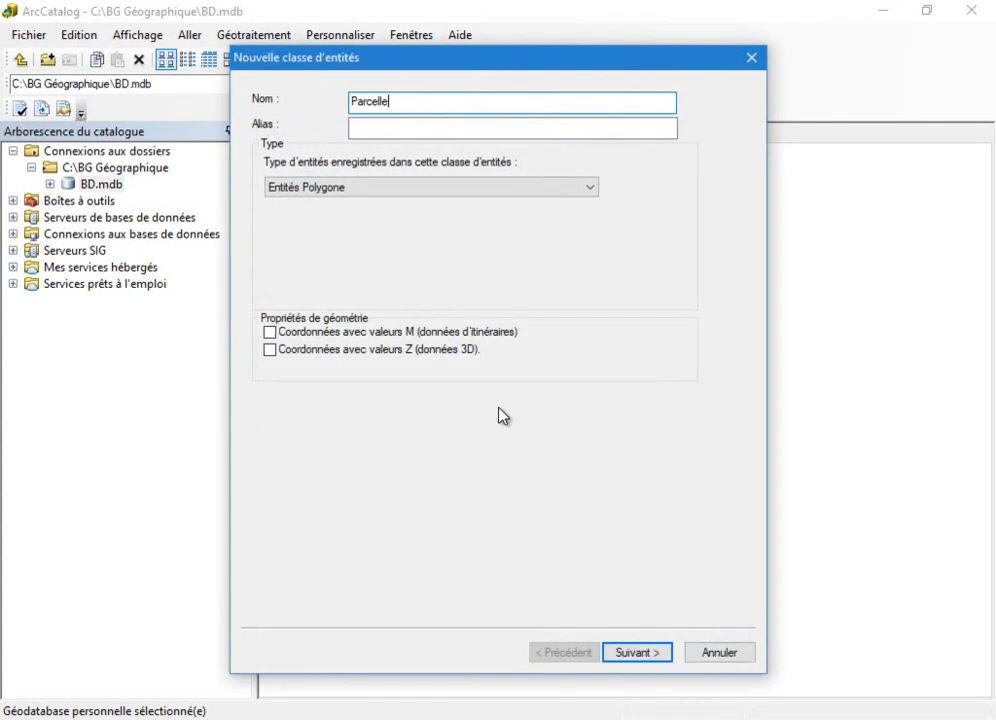
click(407, 130)
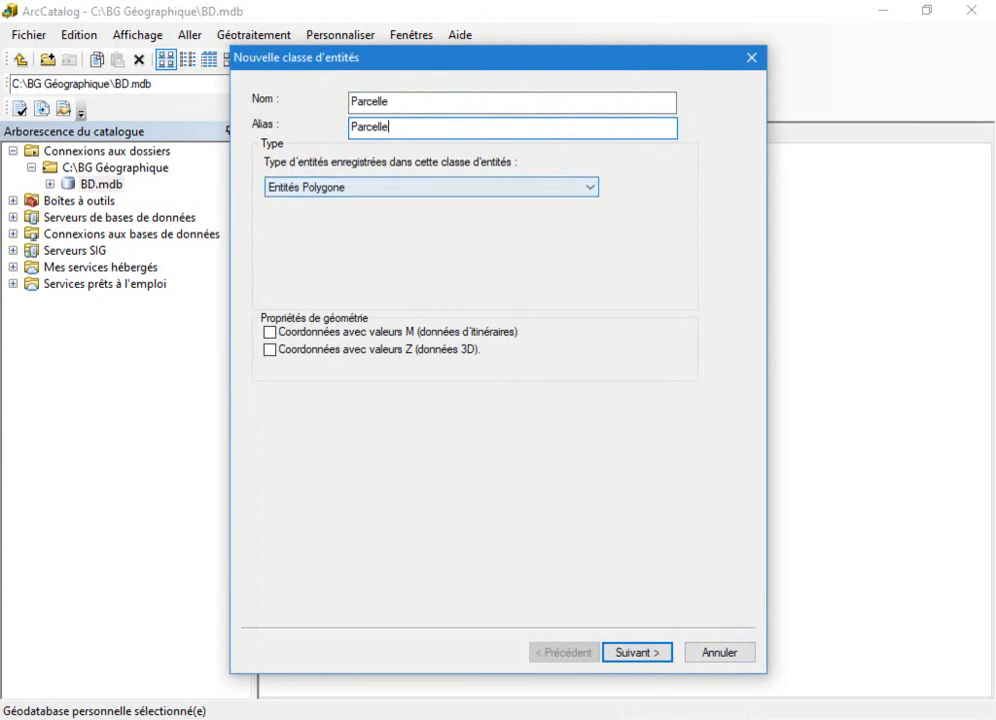
Step: Keep Entités Polygone for Parcelle and accept the WGS 1984 coordinate system with the default XY tolerance and resolution
click(634, 651)
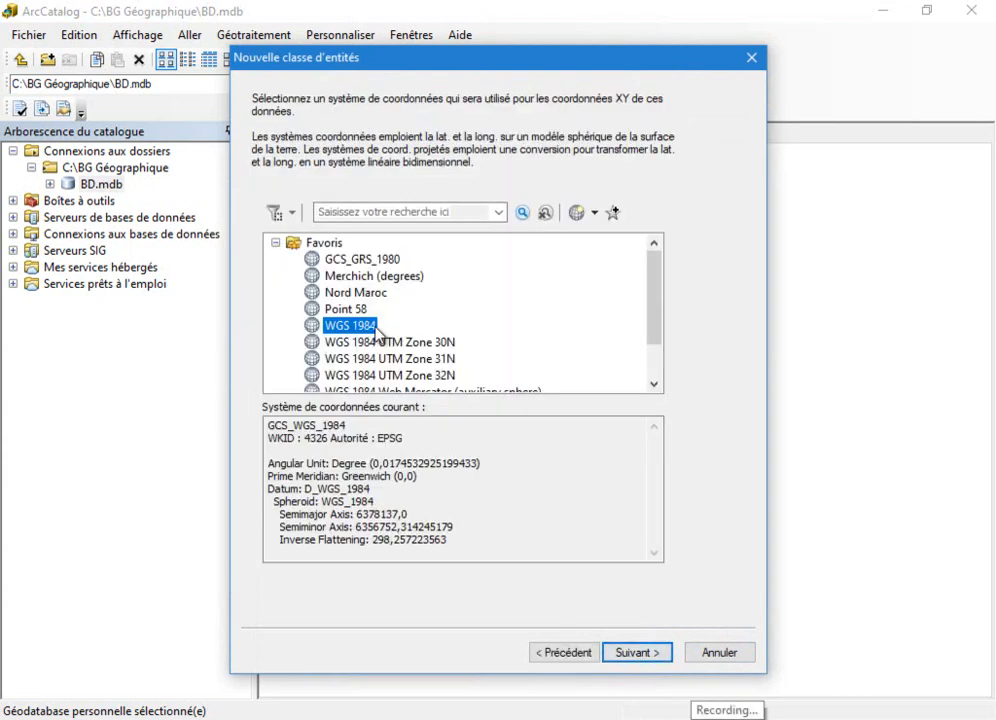
click(640, 655)
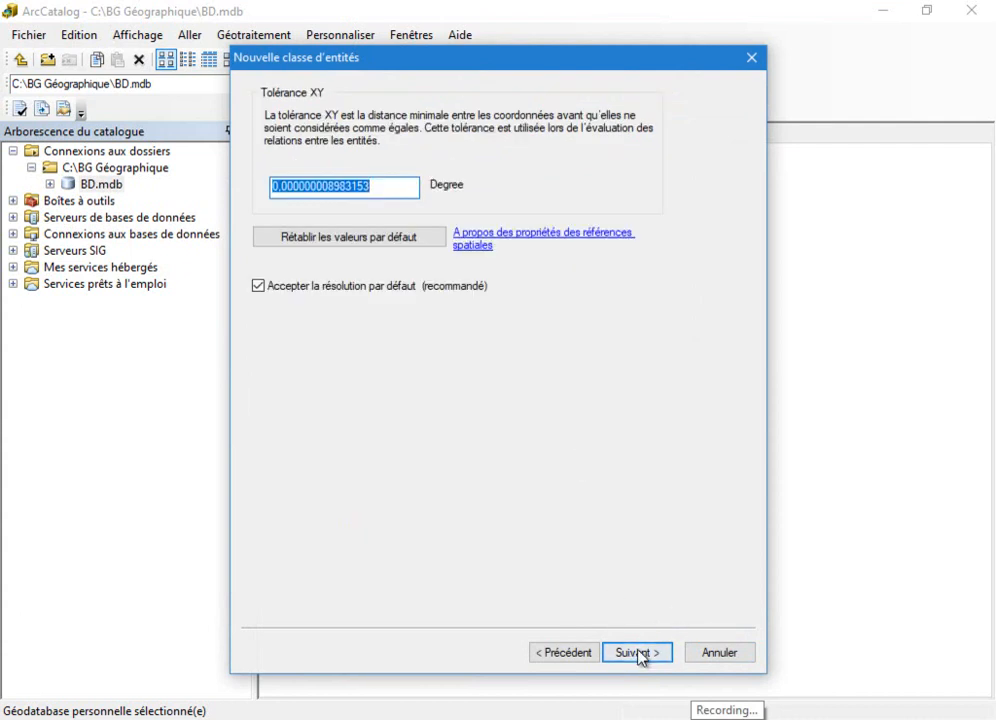
click(634, 652)
Step: Add a Superficie field with the Double data type to Parcelle, check it against the BD ATU3 document, and finish the class
key(alt+Tab)
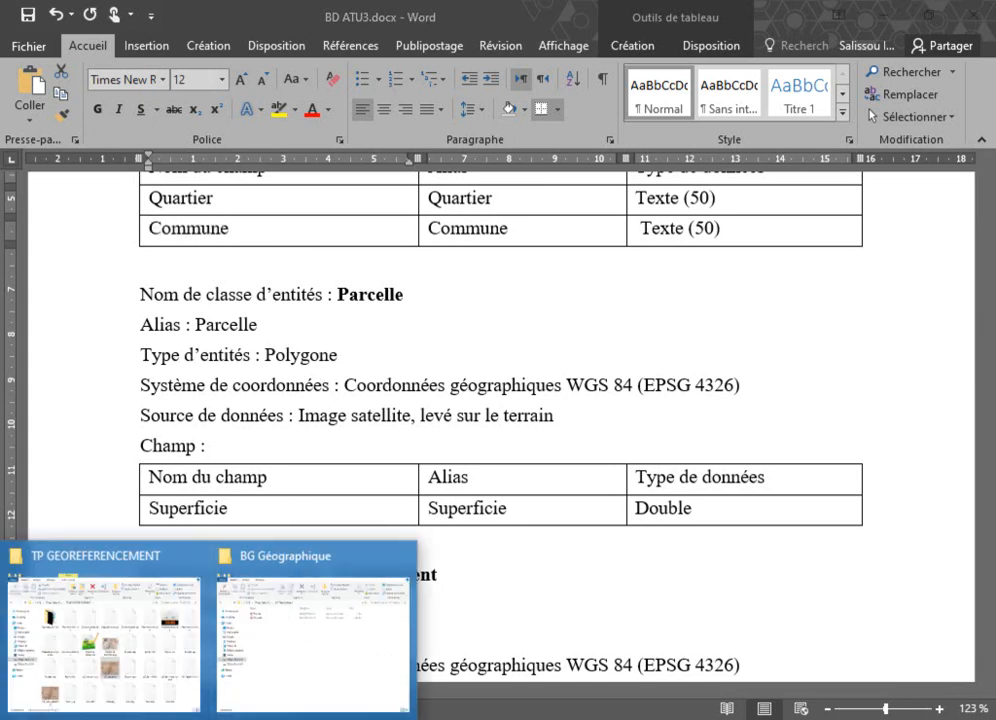
key(alt+Tab)
click(295, 150)
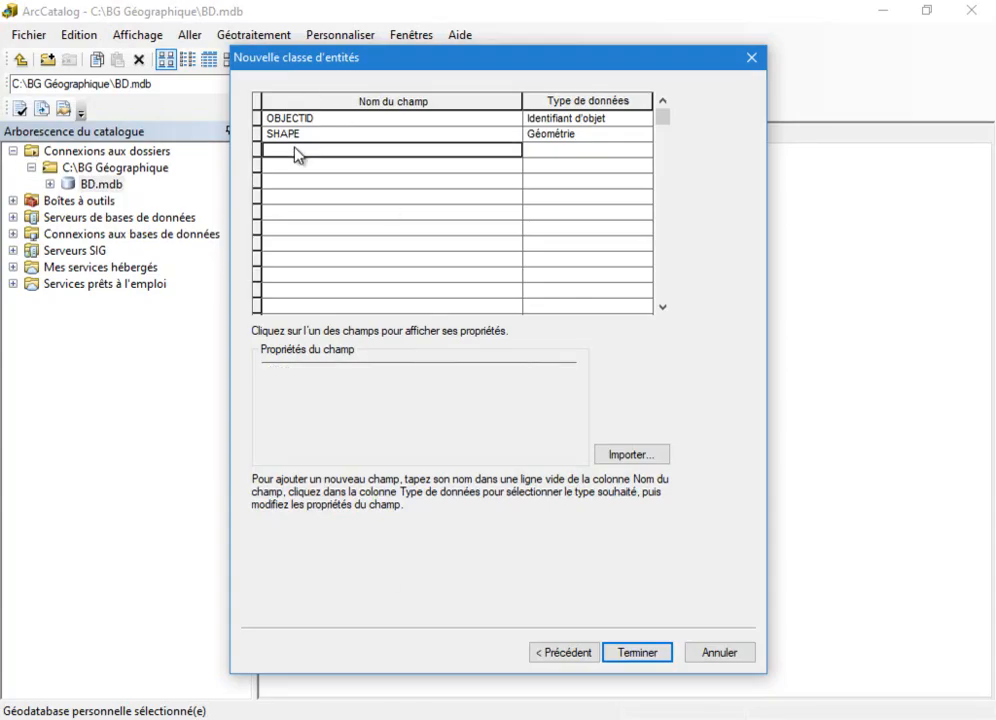
text(Superficie)
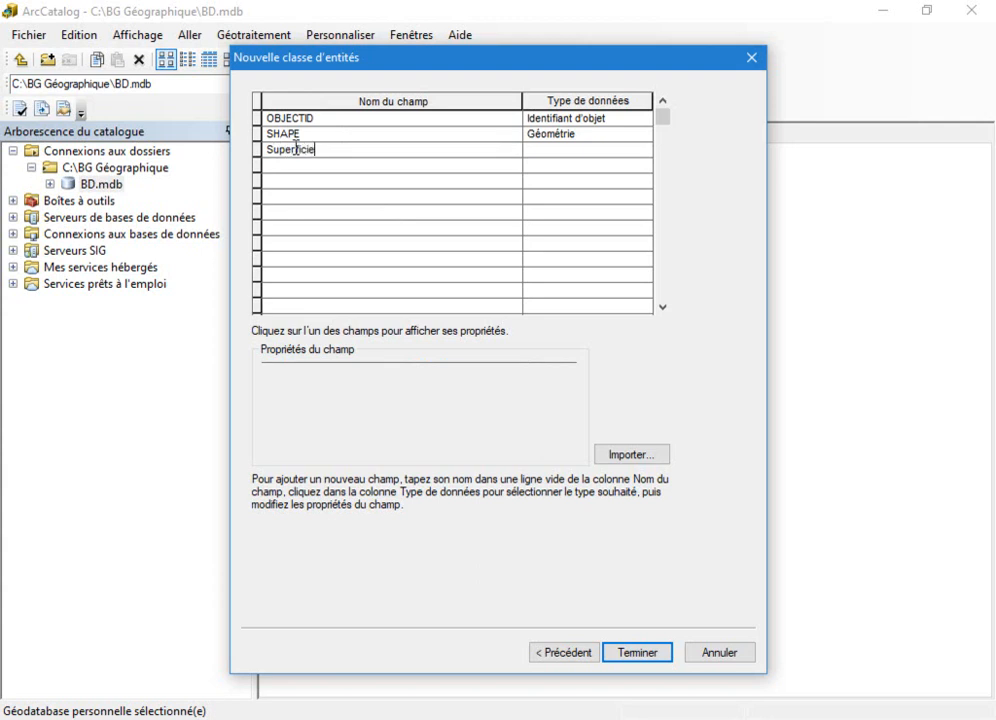
click(571, 153)
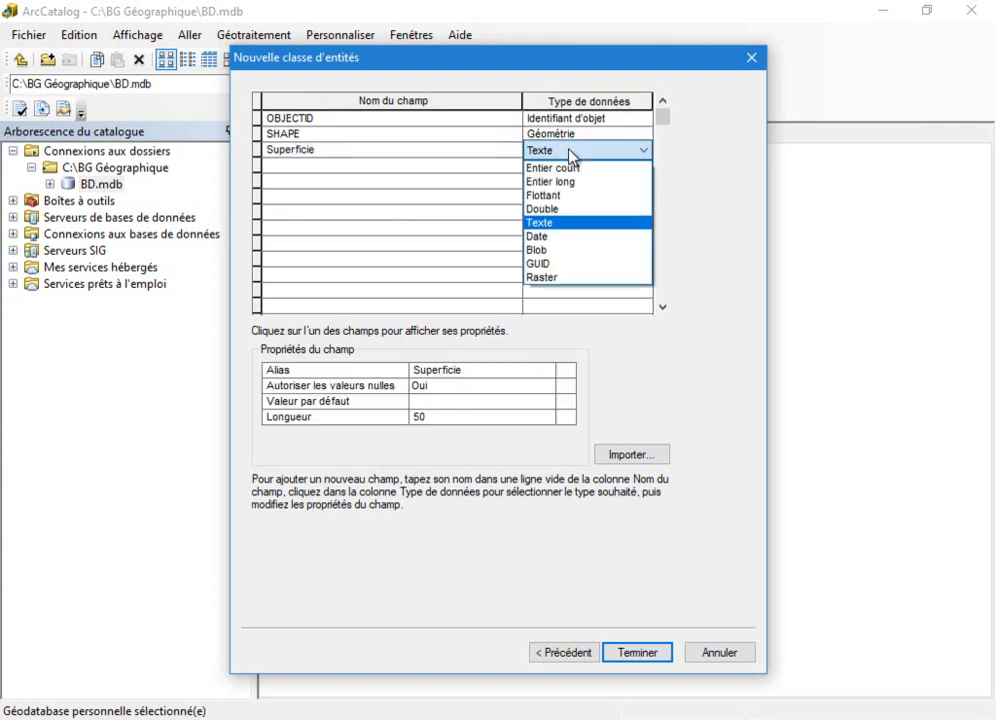
click(558, 210)
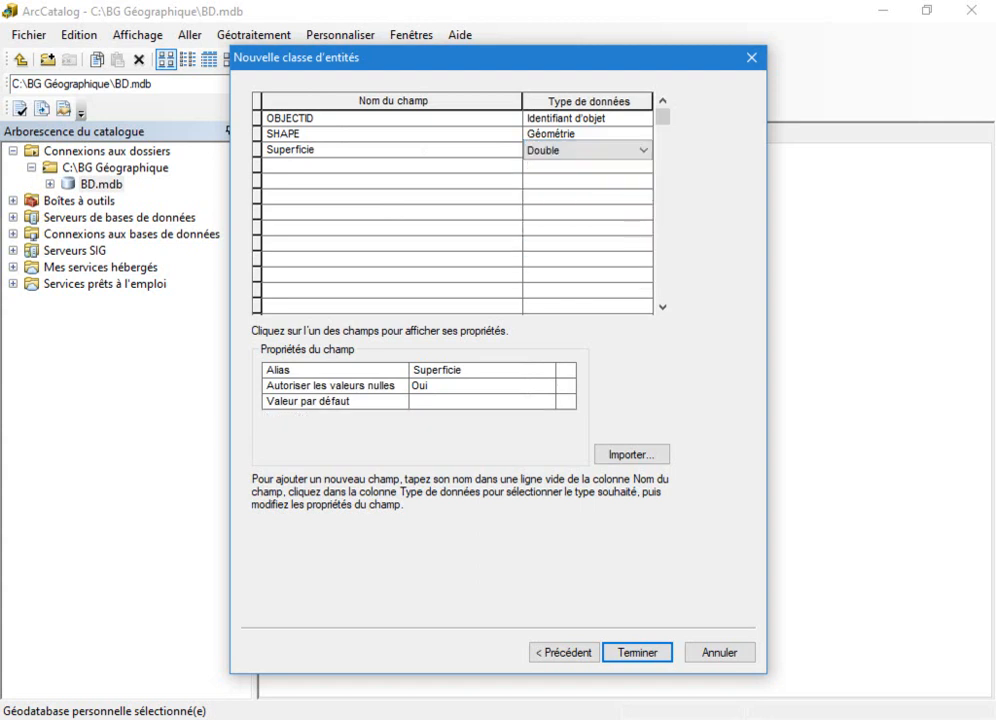
key(alt+Tab)
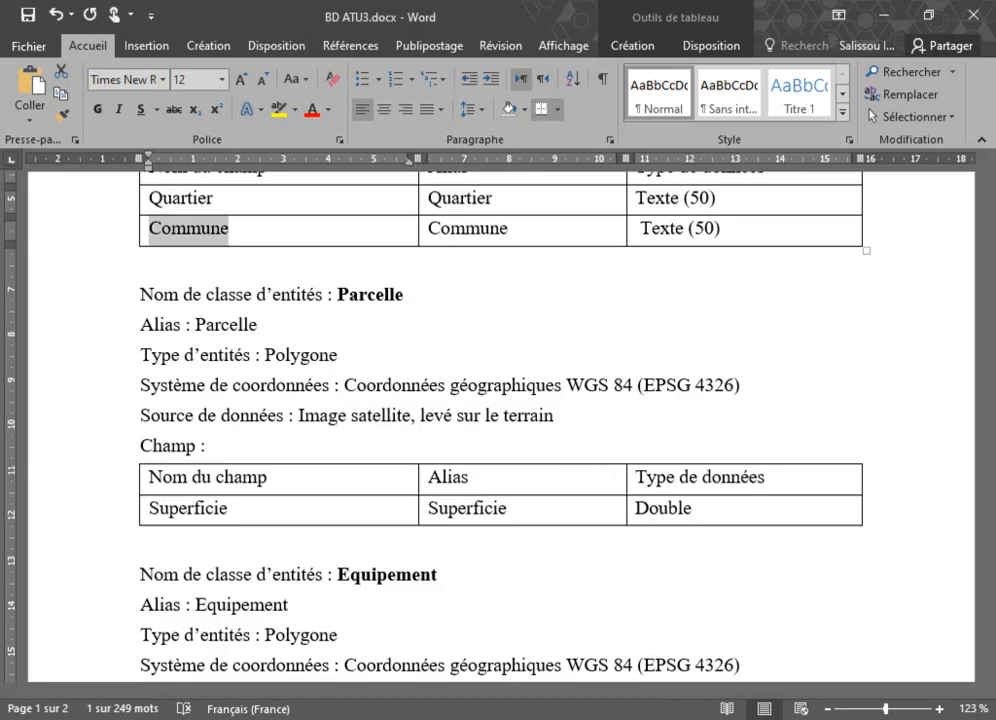
key(alt+Tab)
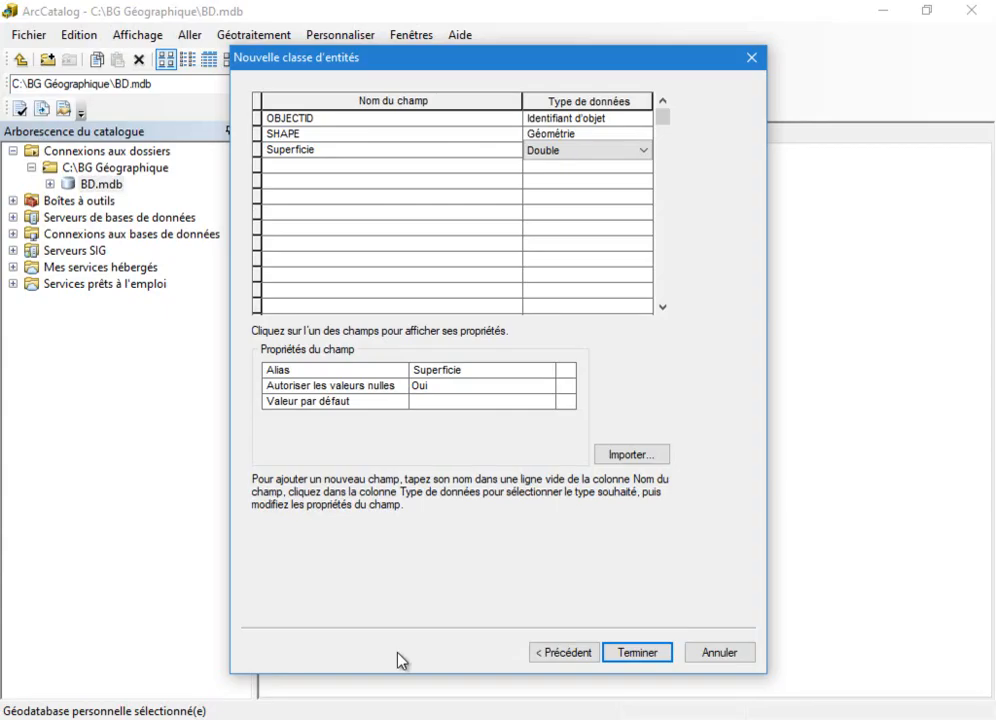
click(644, 660)
Step: Start a new single feature class in BD.mdb with the name and alias Equipement, following the BD ATU3 document
key(alt+Tab)
scroll(392, 428, down, 2)
scroll(392, 429, down, 2)
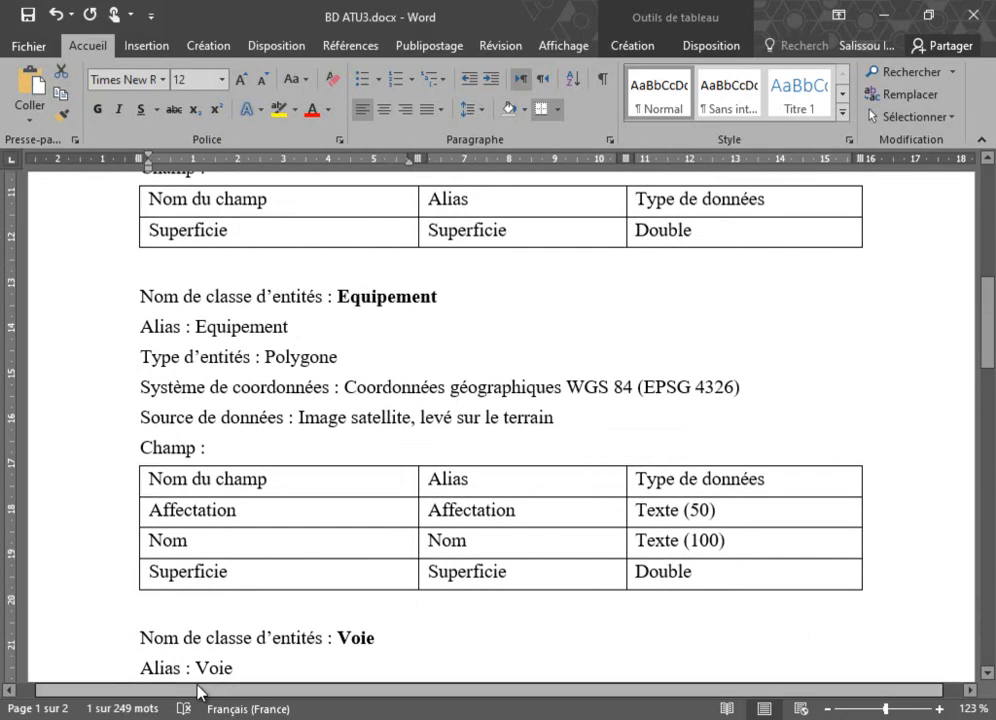
key(alt+Tab)
right_click(431, 381)
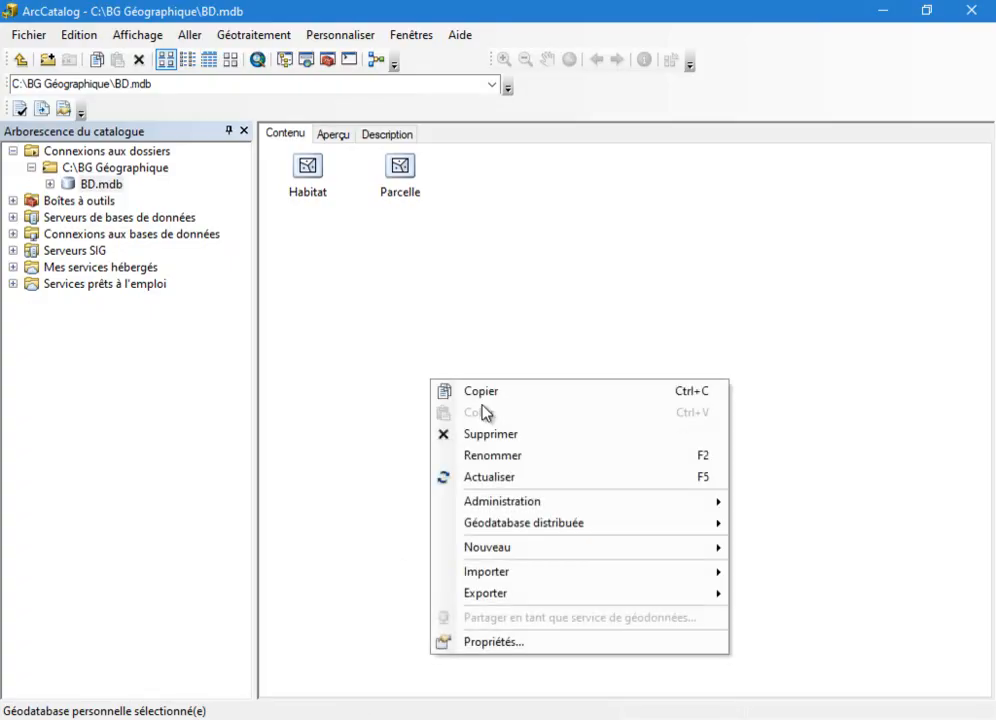
mouse_move(655, 557)
click(803, 482)
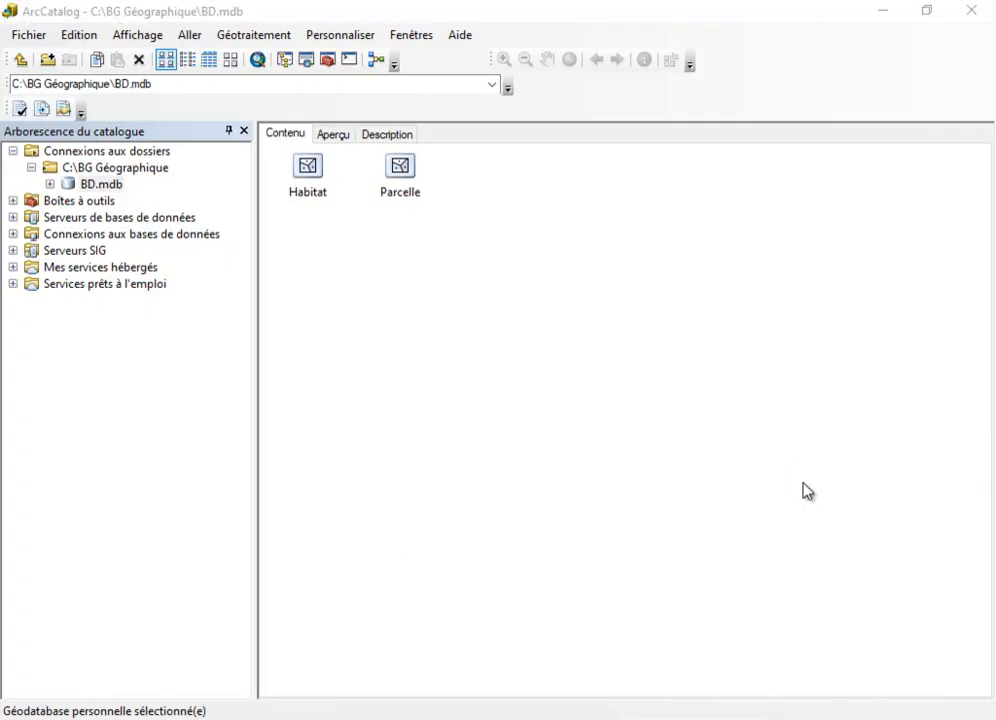
text(Equipement)
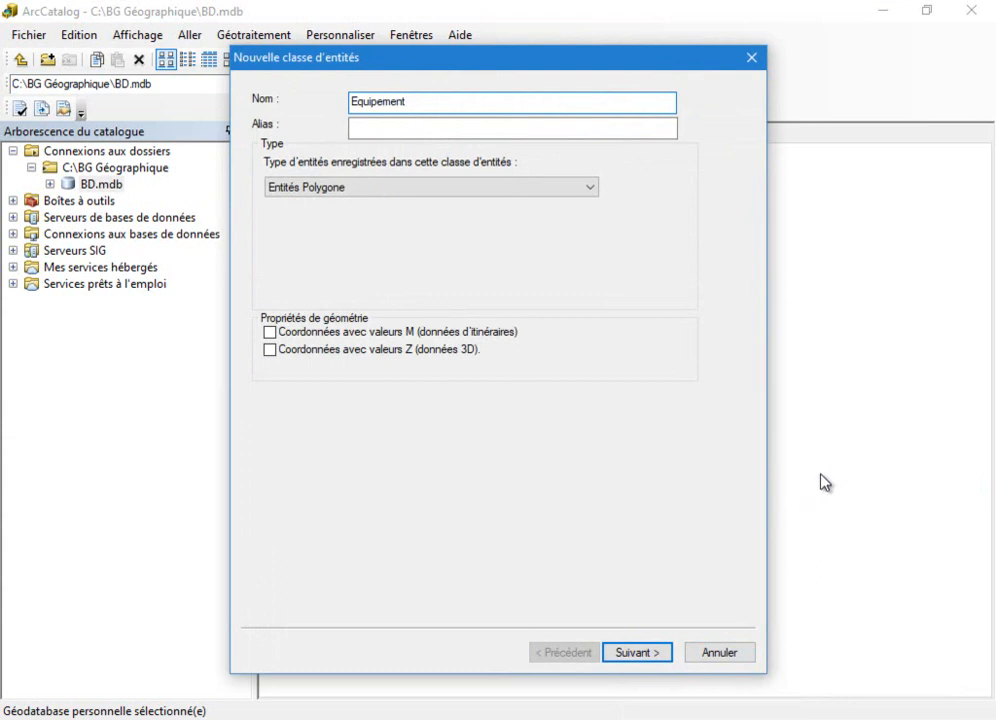
click(396, 127)
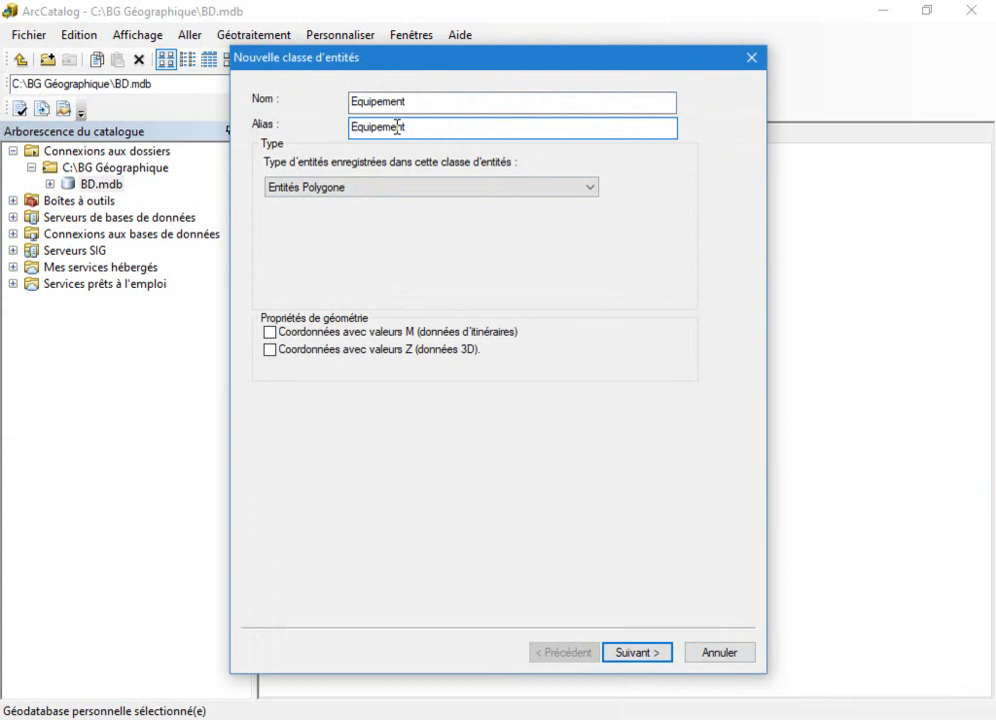
Step: Keep Entités Polygone for Equipement and accept the WGS 1984 coordinate system with the default XY tolerance and resolution
click(658, 661)
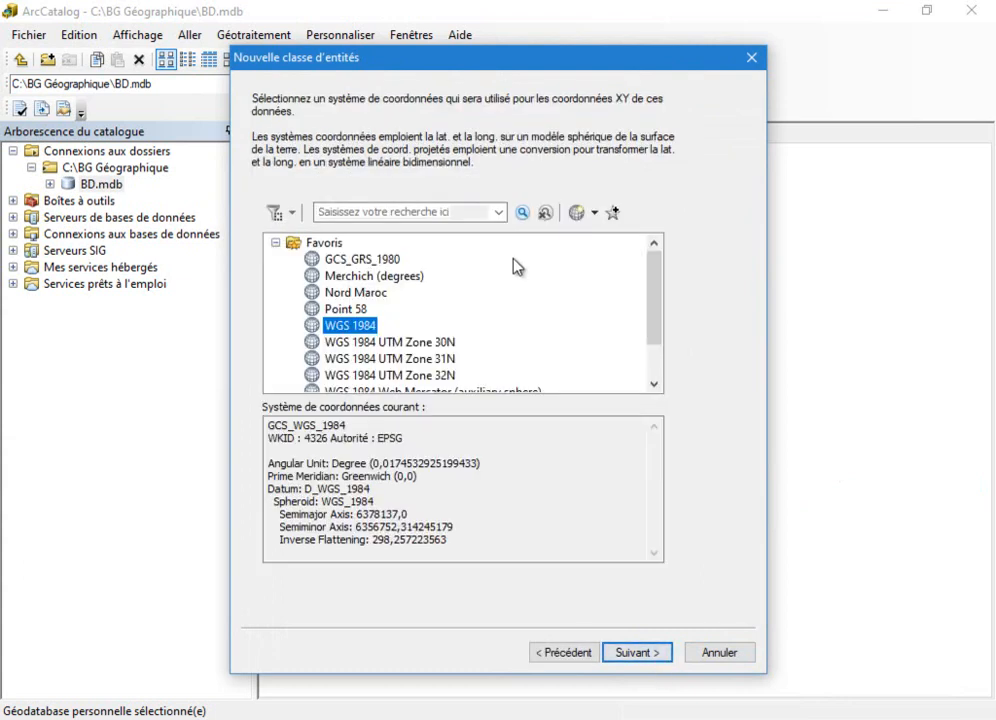
click(658, 660)
click(656, 651)
click(656, 651)
Step: Add a field named Affectation with the Texte data type to the Equipement feature class, copying its name from the BD ATU3 document
key(alt+Tab)
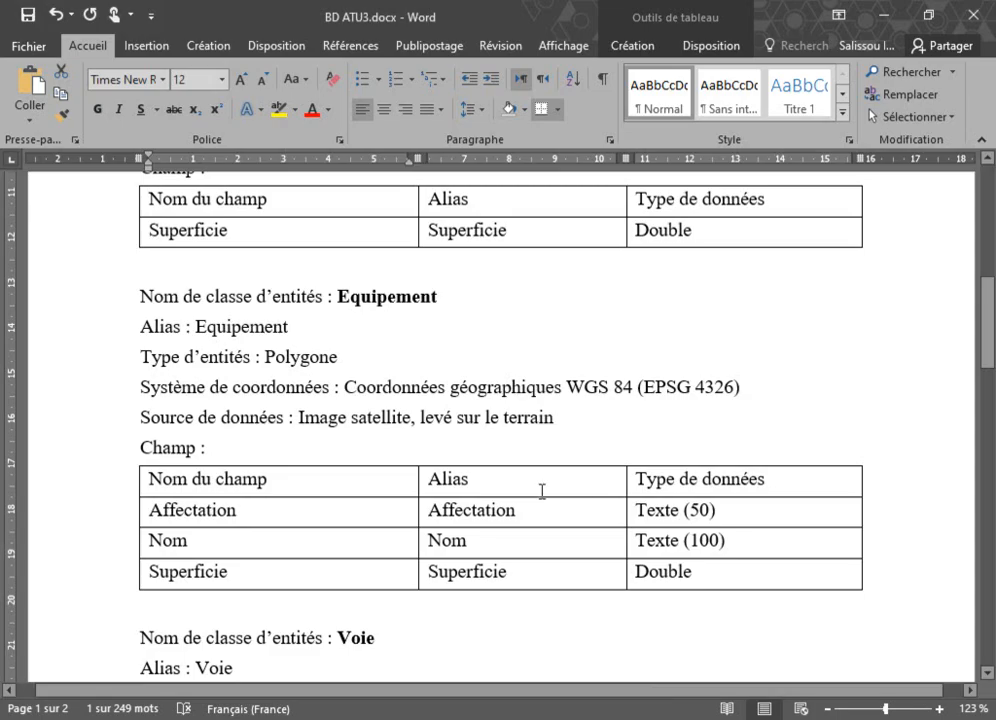
double_click(219, 514)
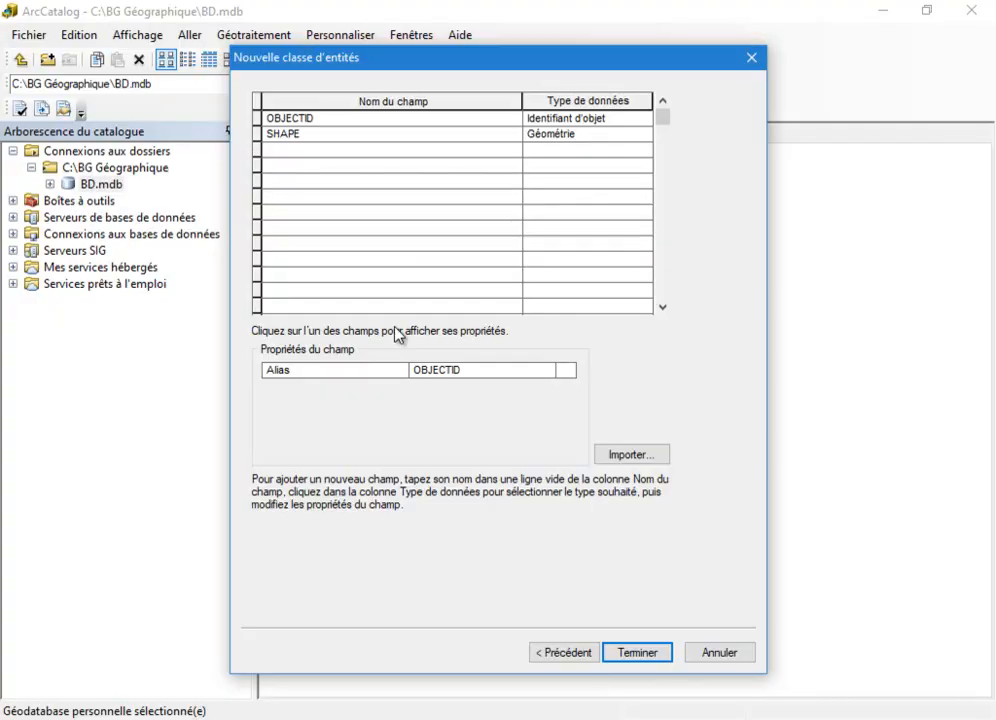
key(alt+Tab)
click(335, 151)
text(Affectation)
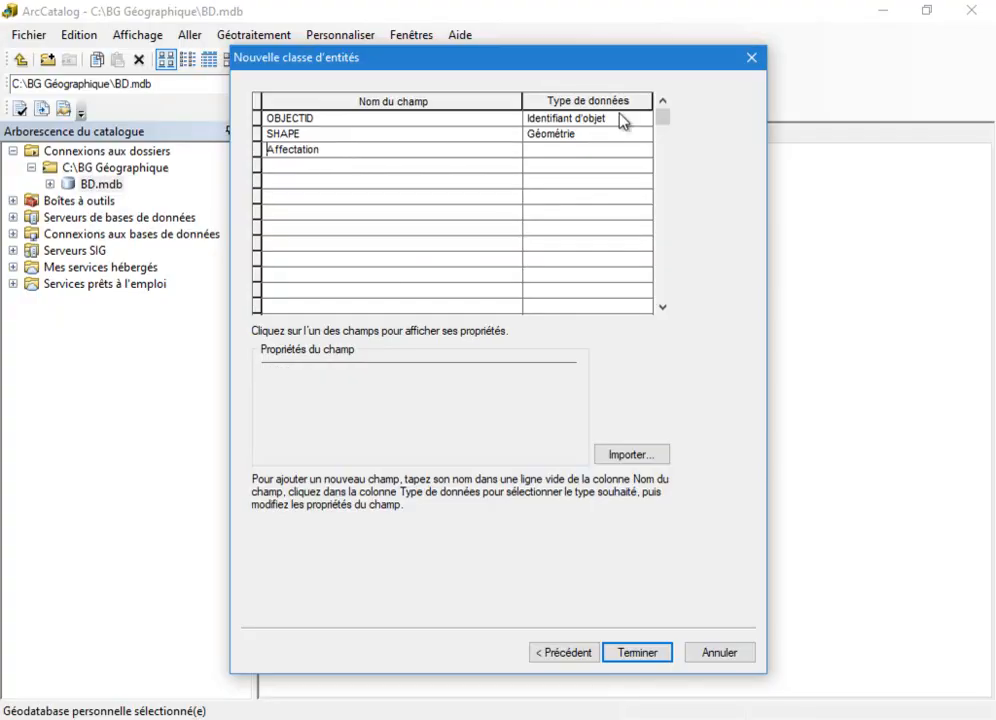
click(546, 139)
click(565, 152)
click(566, 153)
click(565, 151)
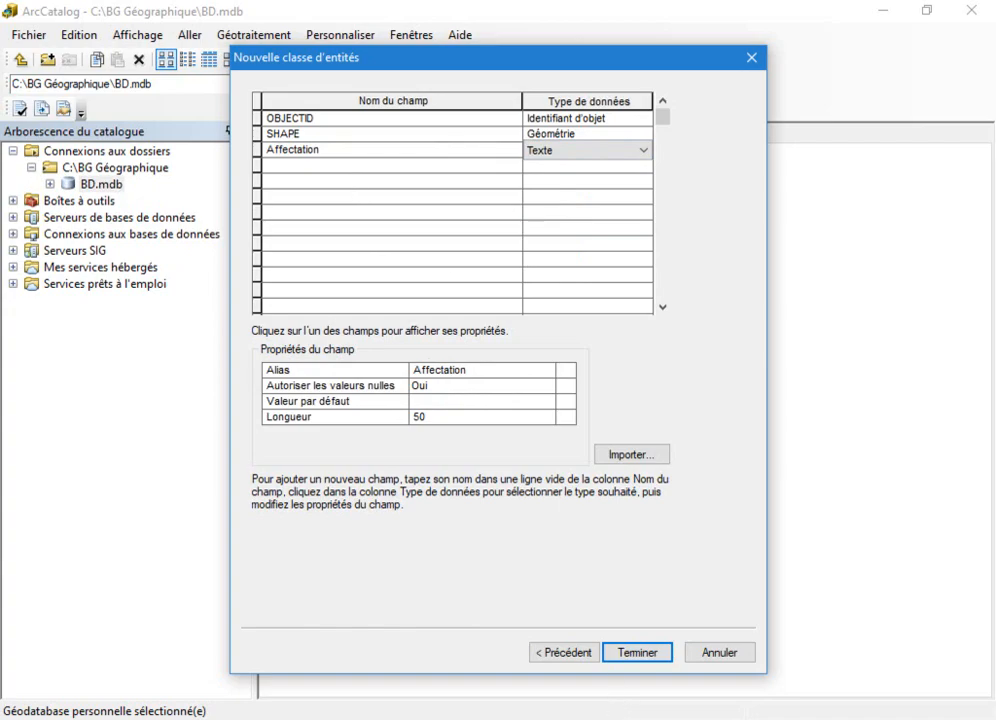
Step: Add a field named Nom with the Texte data type to Equipement and check its specification in the BD ATU3 document
key(alt+Tab)
double_click(174, 547)
key(ctrl+c)
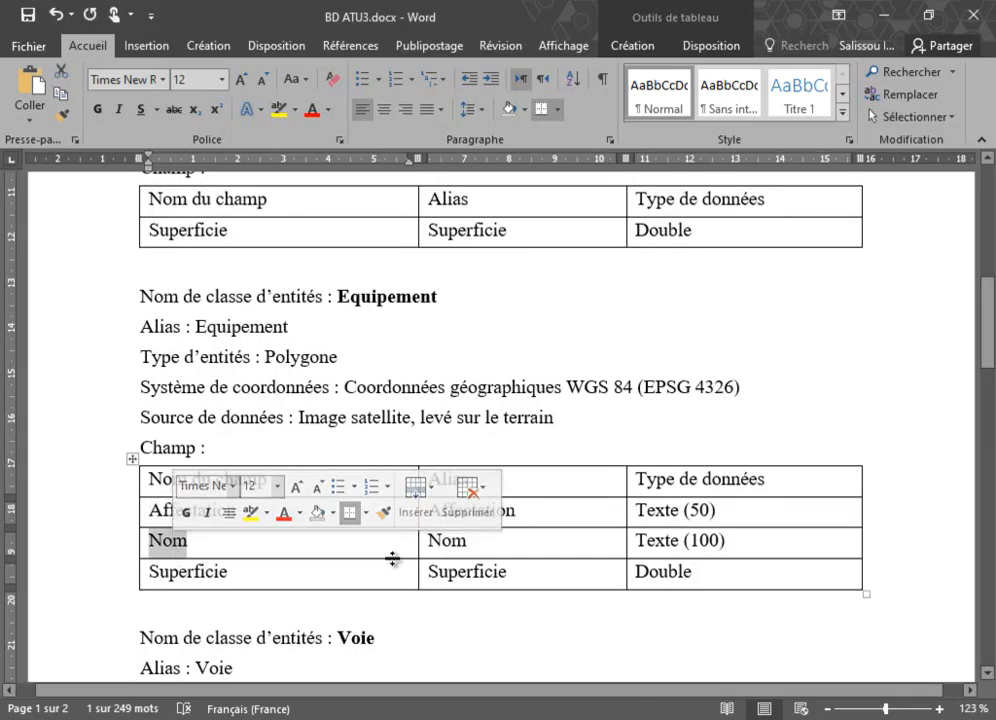
key(alt+Tab)
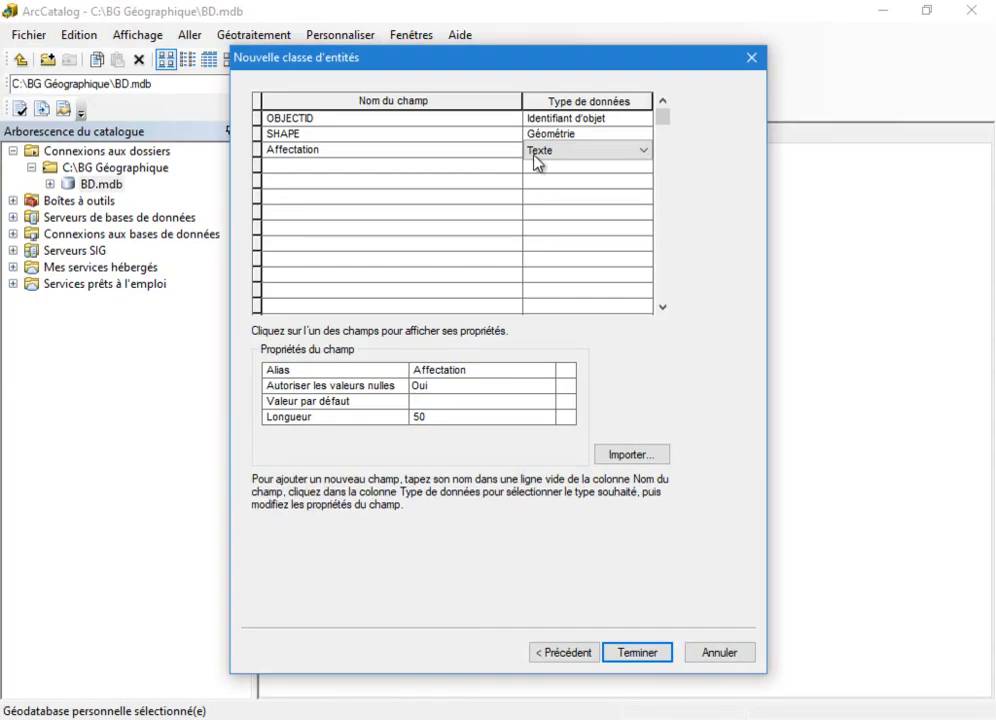
click(384, 168)
key(ctrl+v)
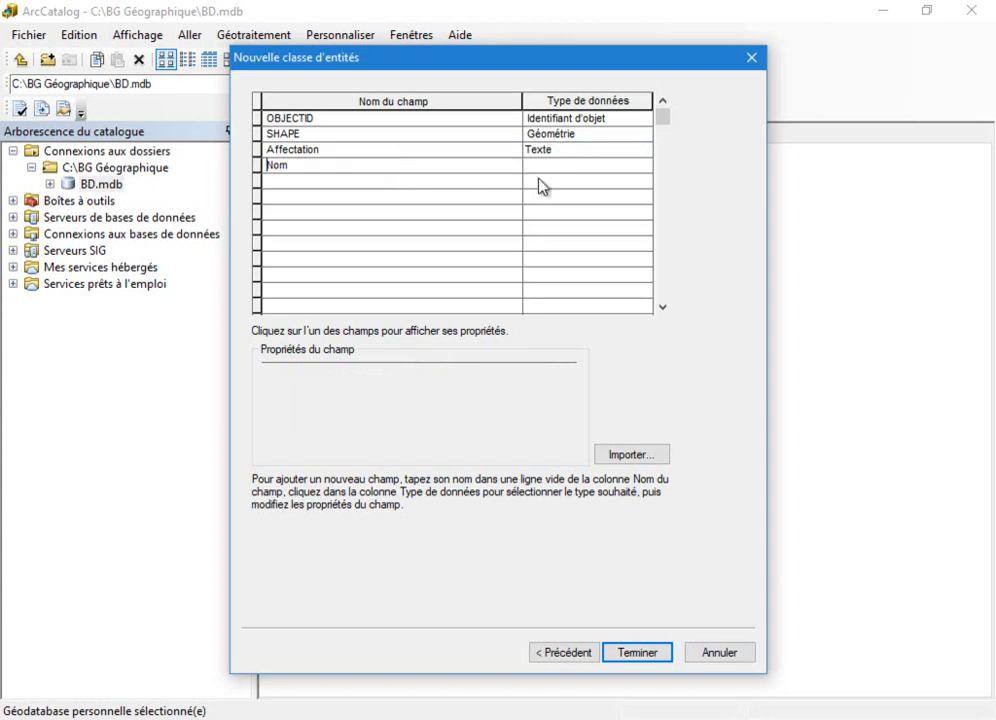
click(589, 168)
click(589, 168)
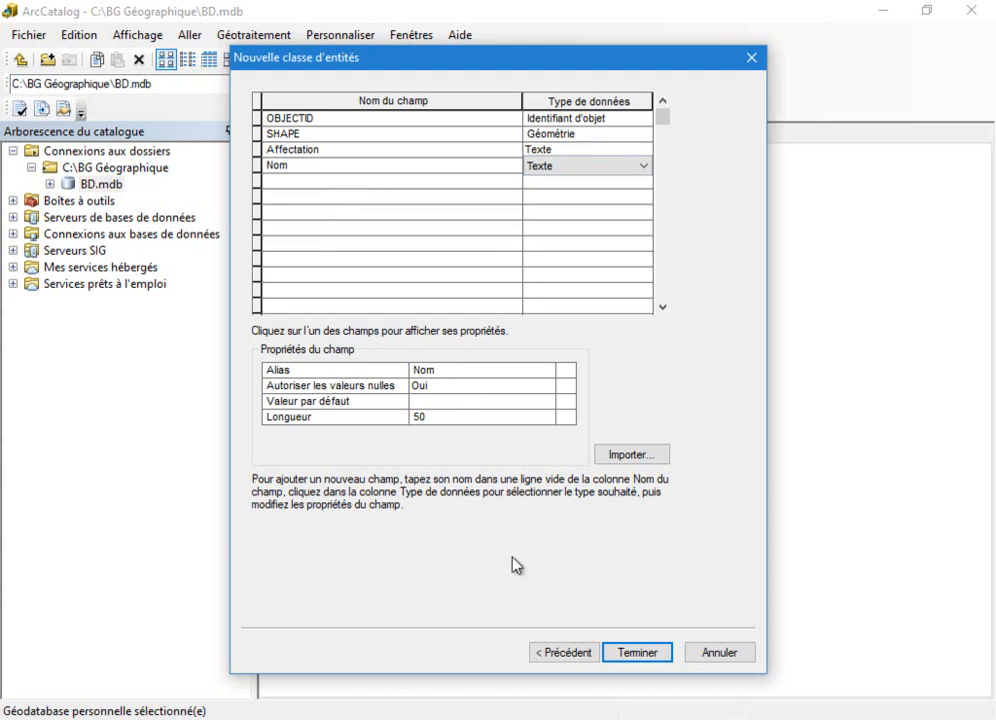
key(alt+Tab)
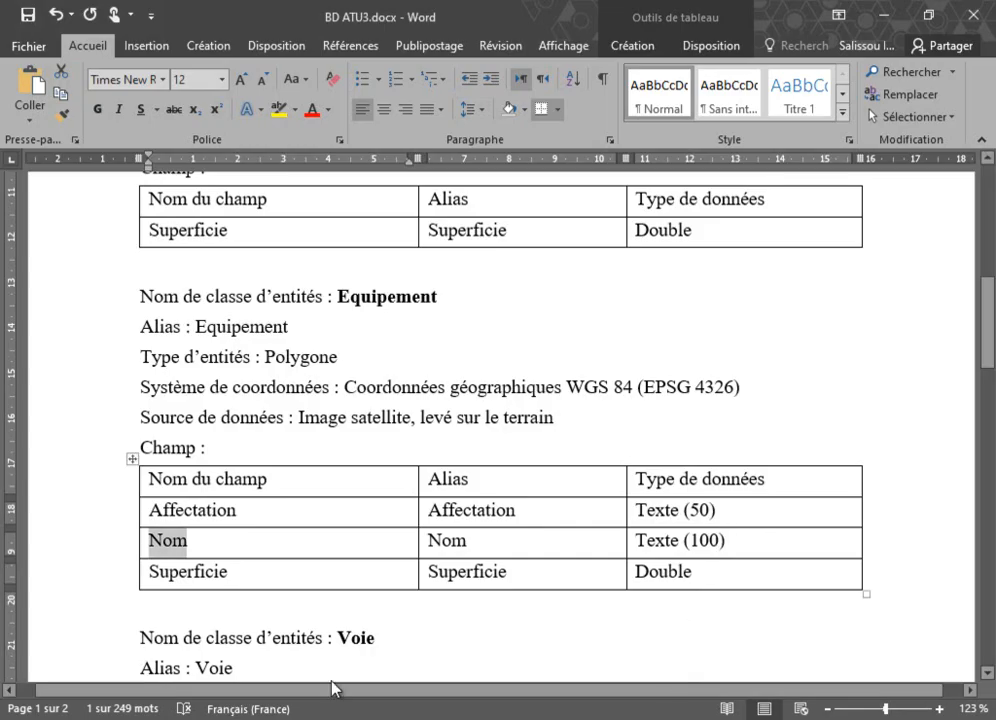
Step: Return to ArcCatalog and set the length of Equipement's Nom field to 100
key(alt+Tab)
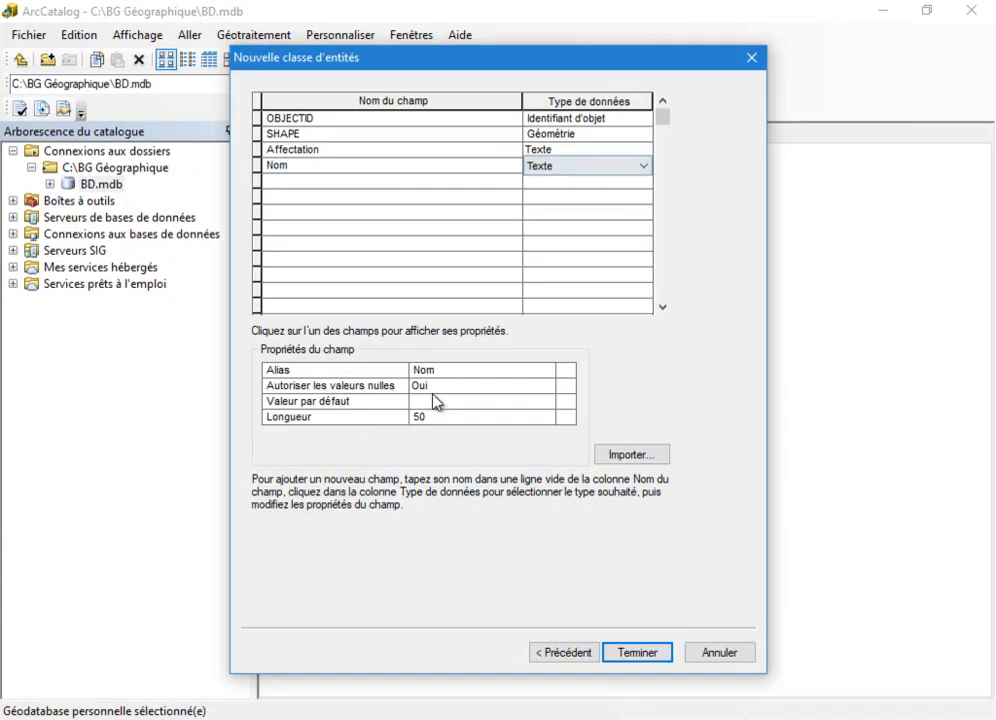
click(449, 421)
drag(445, 418, 371, 426)
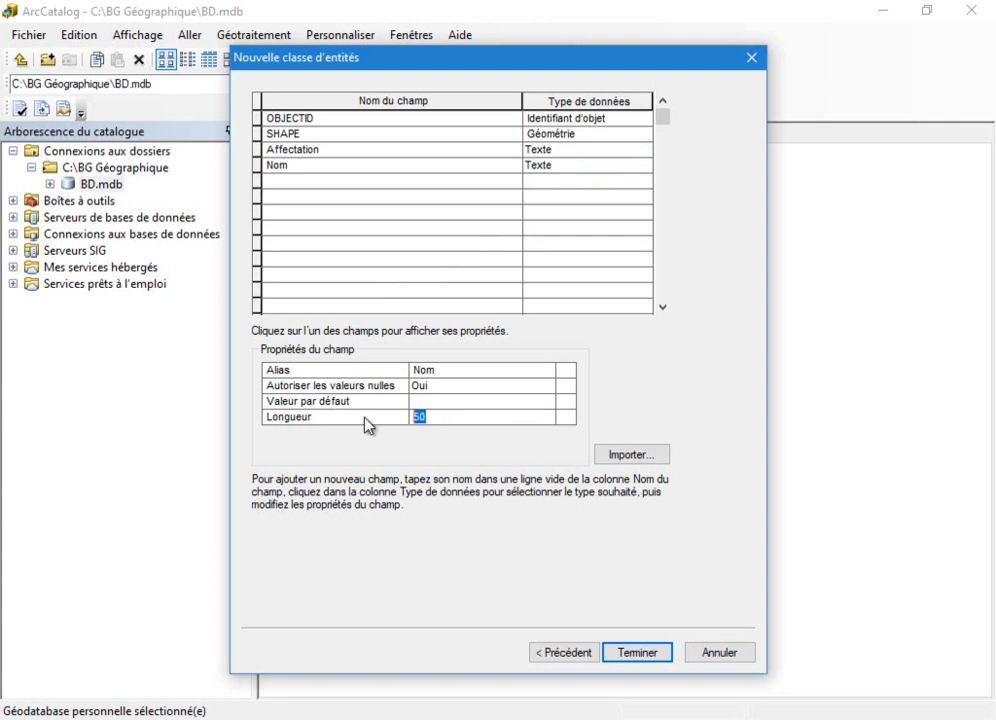
text(100)
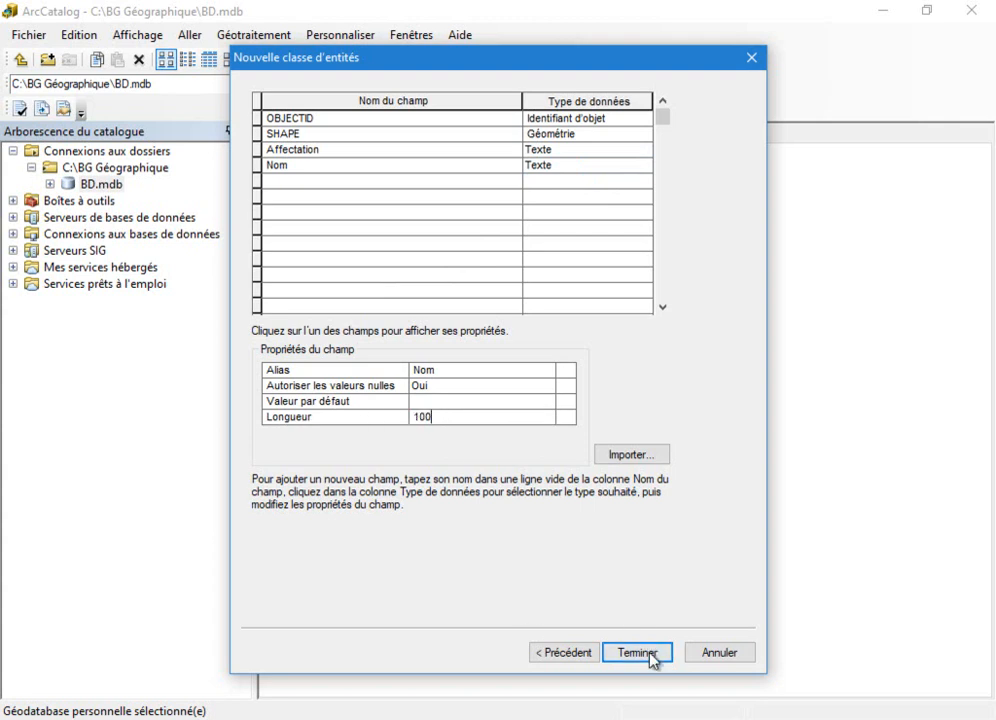
Step: Add a Superficie field of type Double to Equipement, copying its name from the BD ATU3 document, and finish creating the feature class
click(294, 184)
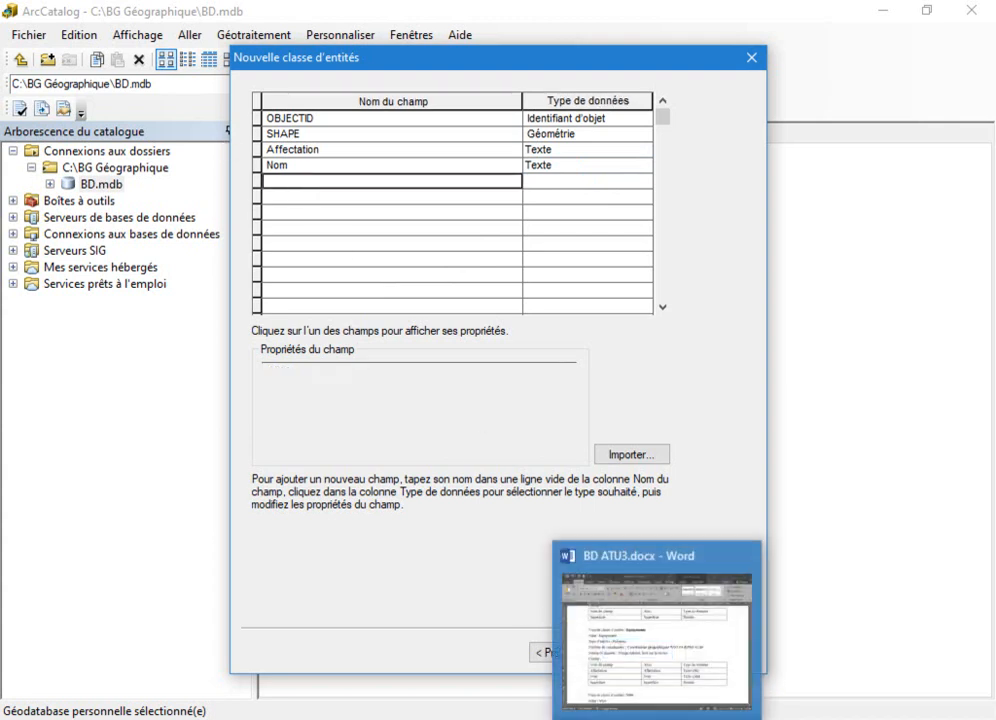
click(655, 718)
double_click(187, 574)
key(ctrl+c)
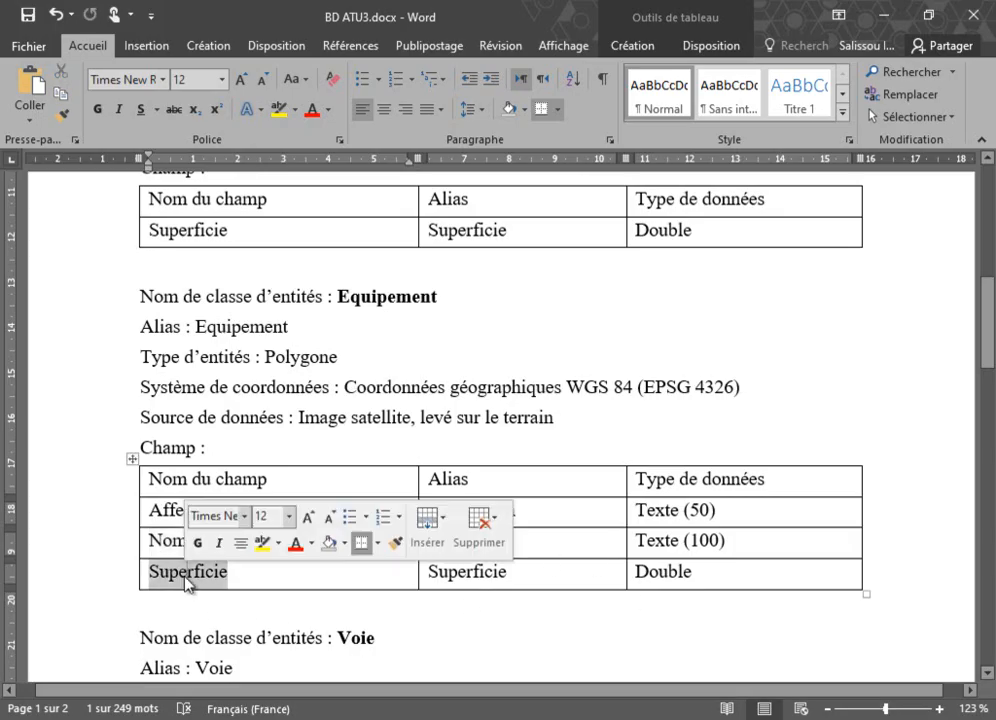
click(378, 718)
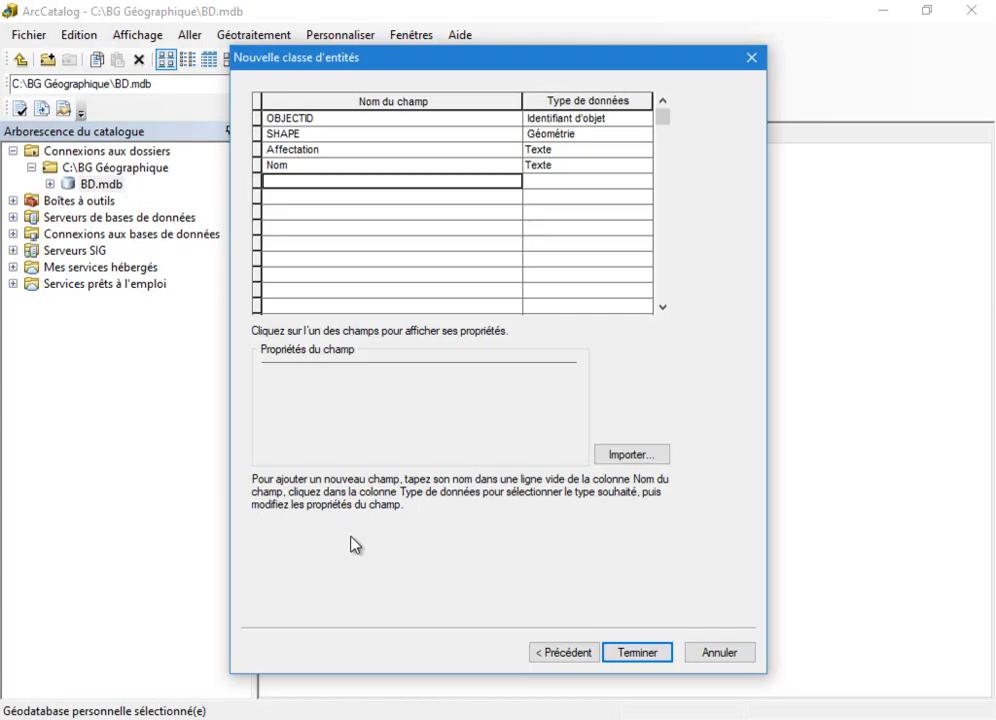
click(312, 181)
key(ctrl+v)
click(578, 184)
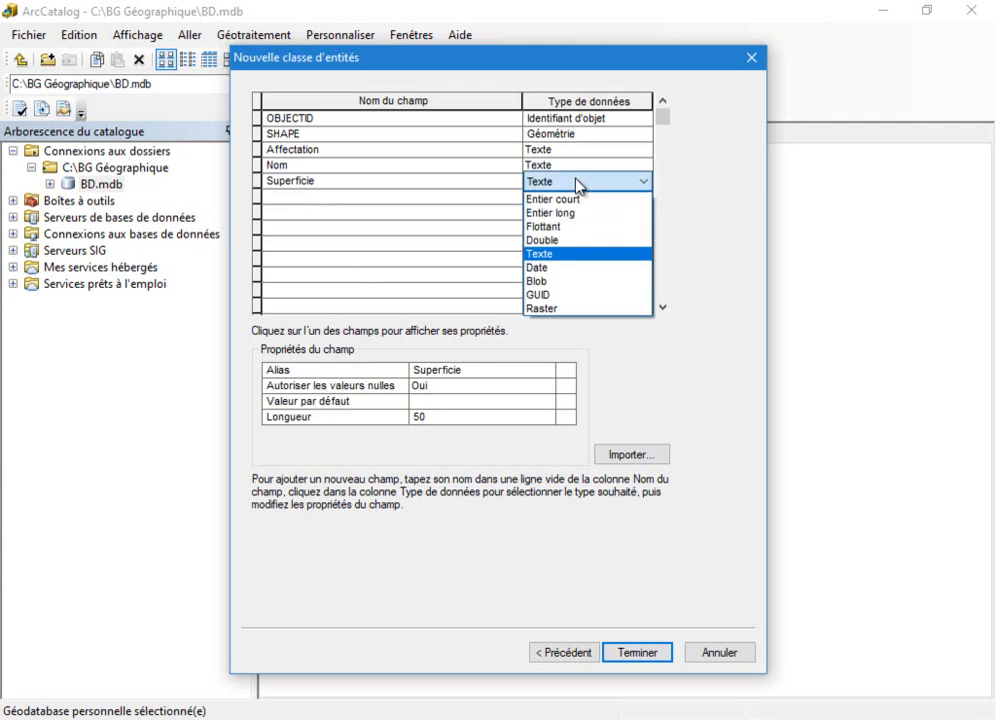
click(546, 241)
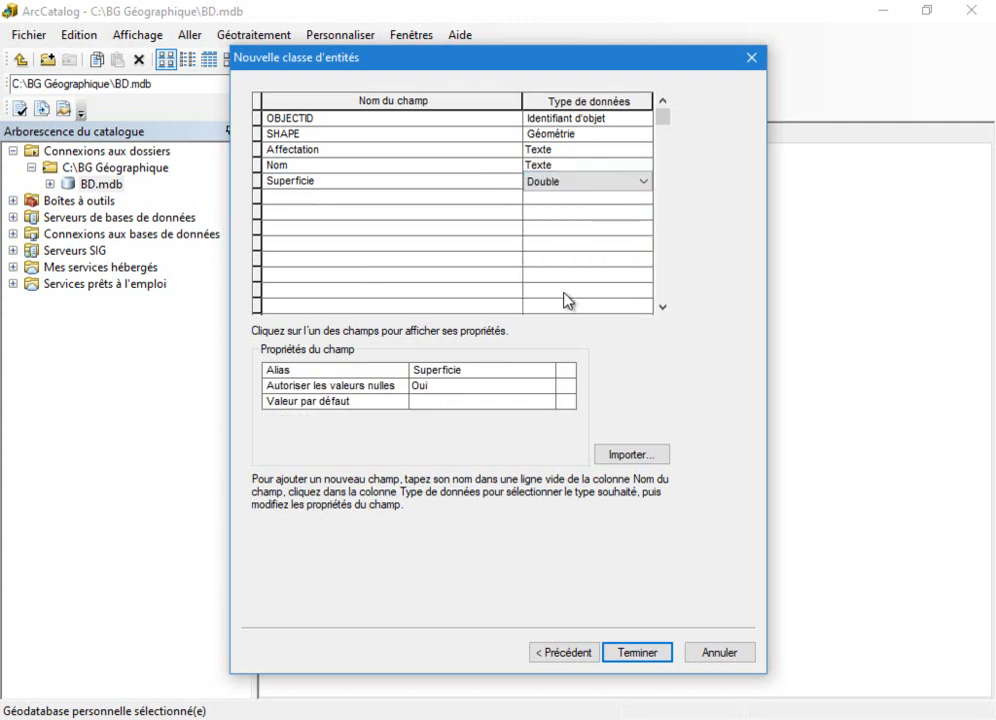
click(642, 654)
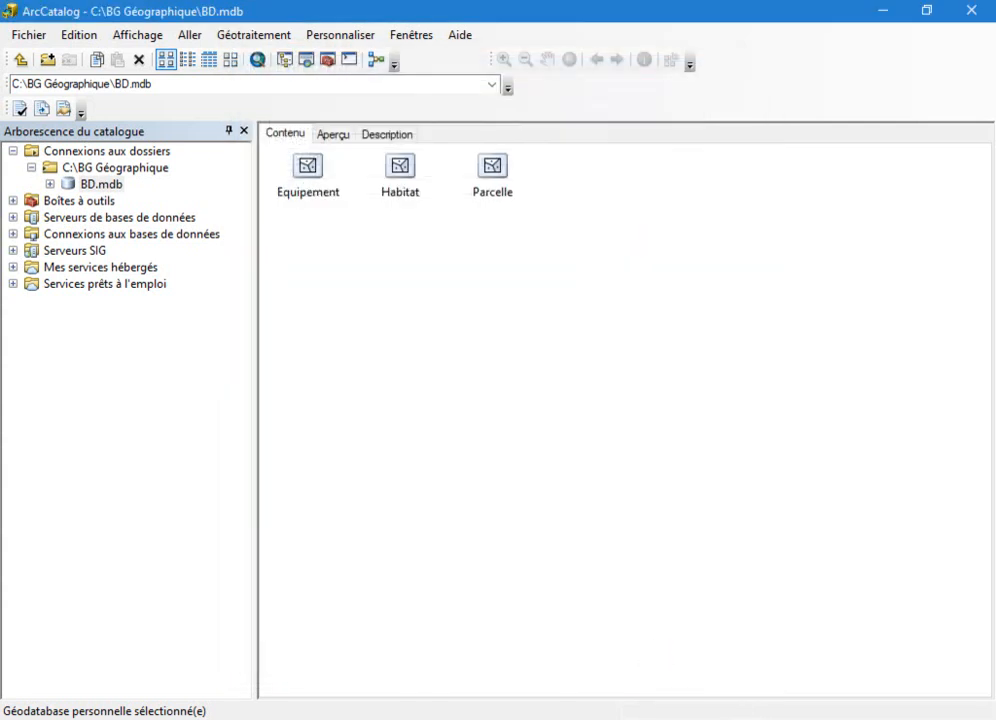
Step: Check the Voie specification in the BD ATU3 document, and start a new feature class in BD.mdb with the name and alias Voie
key(alt+Tab)
scroll(396, 534, down, 5)
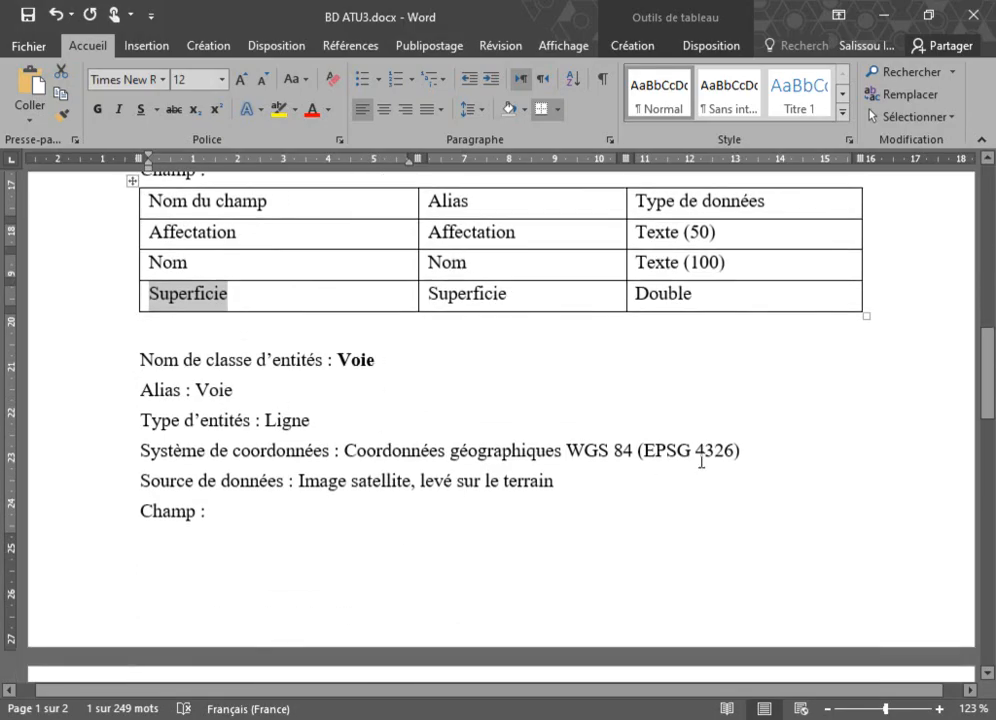
scroll(680, 455, down, 6)
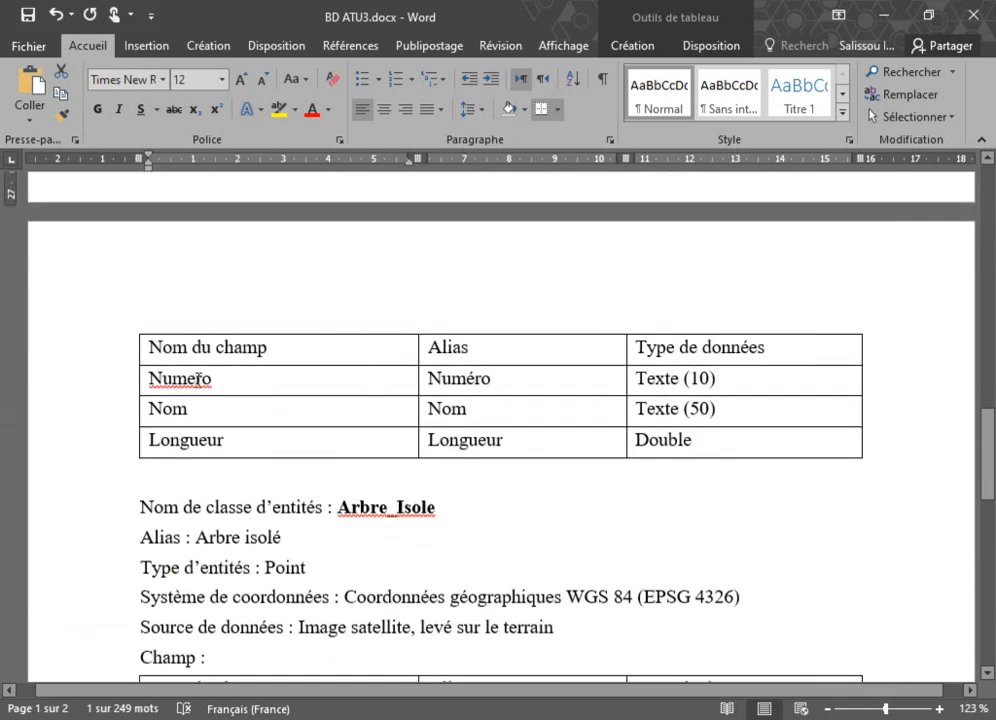
scroll(155, 375, up, 1)
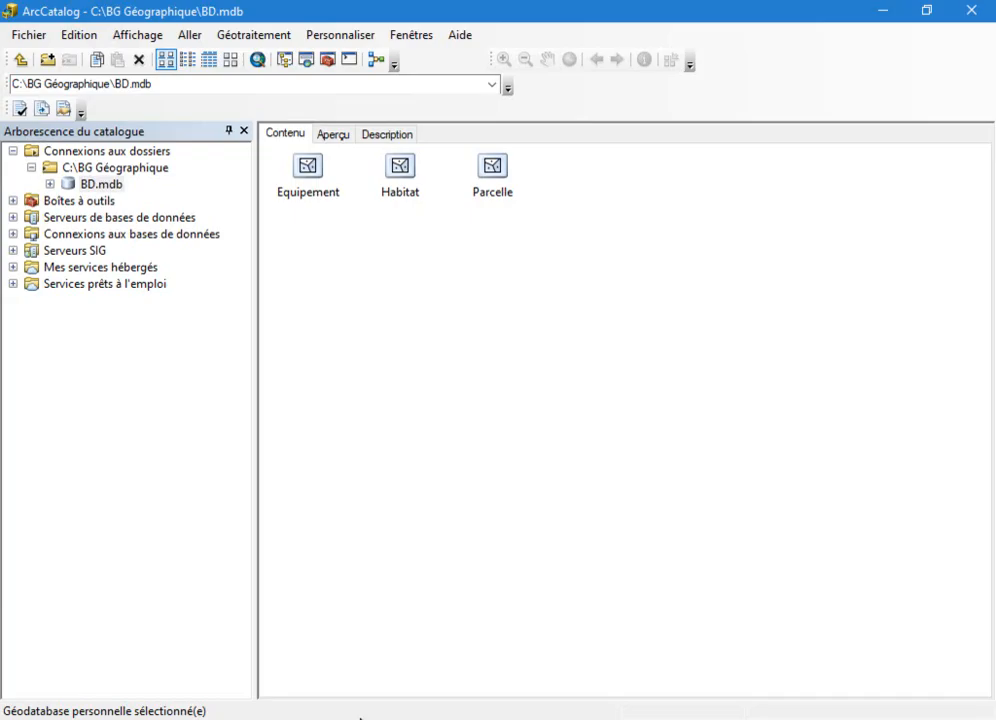
right_click(491, 331)
mouse_move(718, 493)
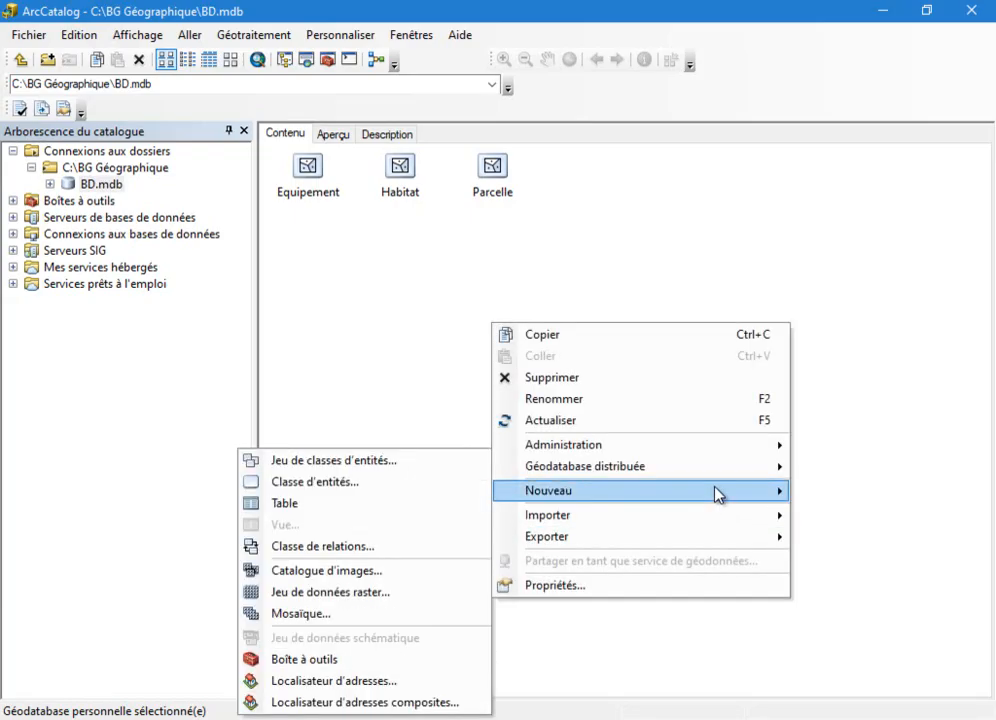
click(362, 484)
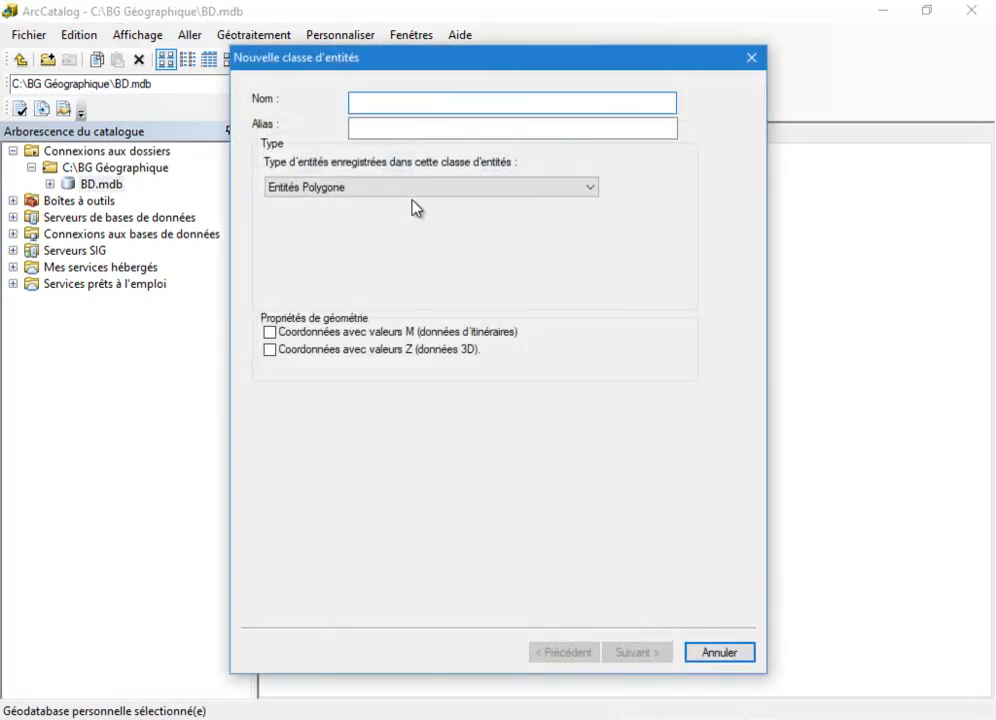
text(Voie)
key(Tab)
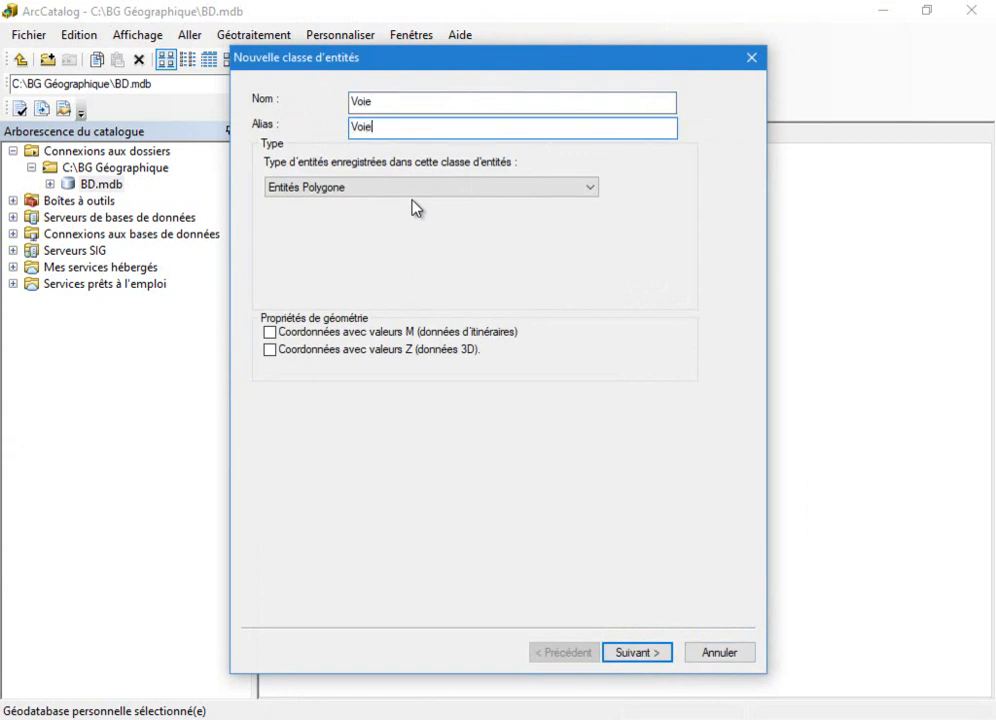
Step: Set Voie's feature type to Entités Ligne and accept the WGS 1984 coordinate system with the default XY tolerance and resolution
click(402, 187)
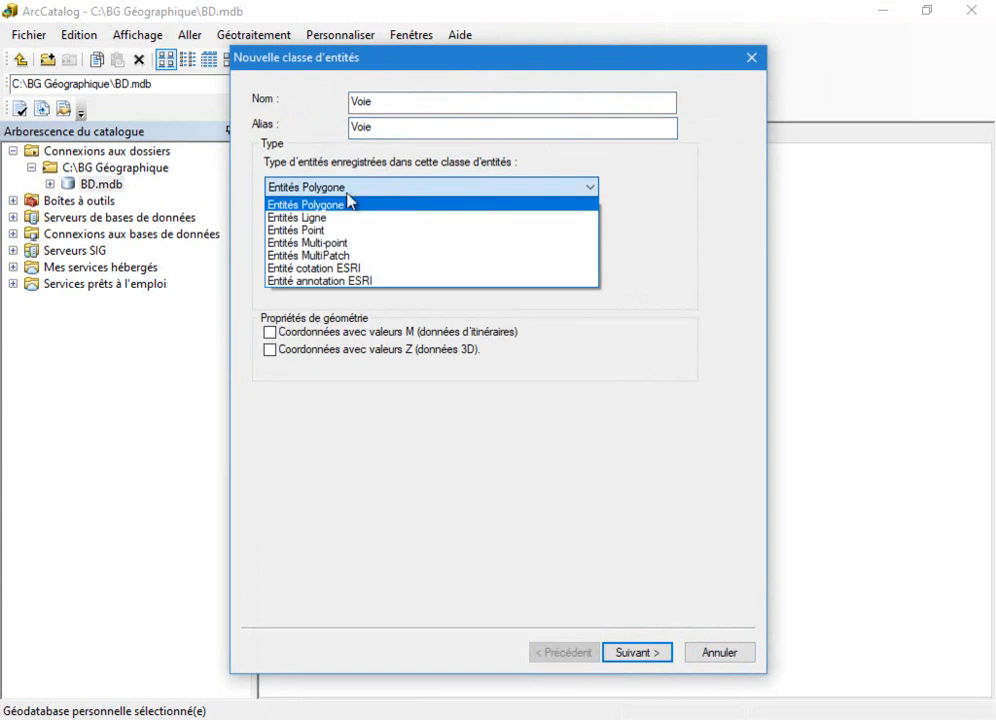
click(342, 214)
click(650, 654)
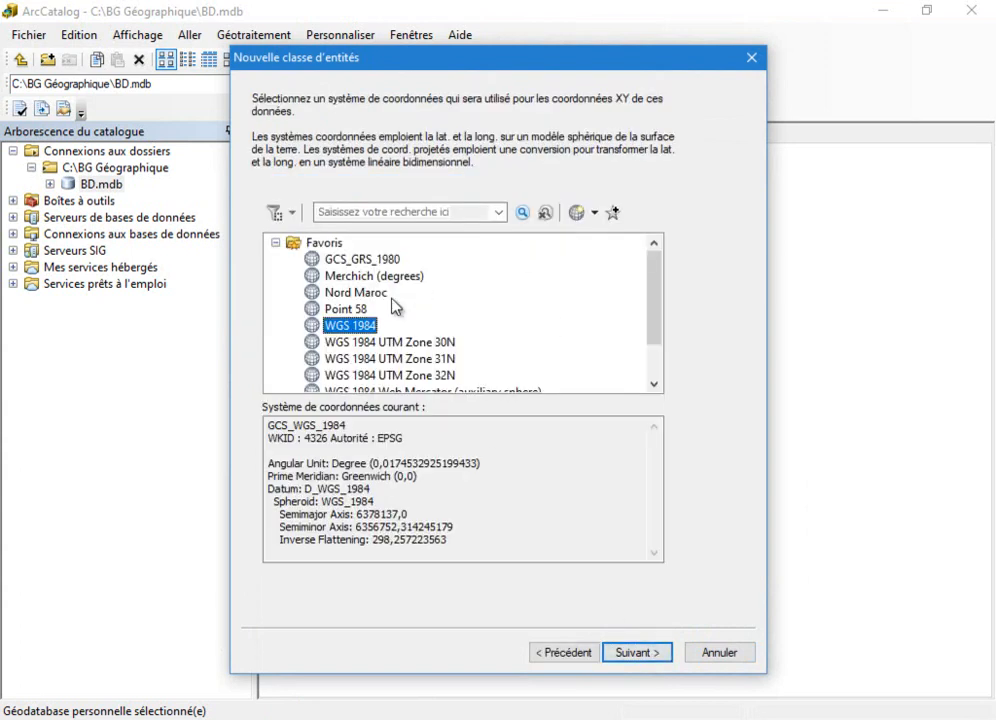
click(656, 655)
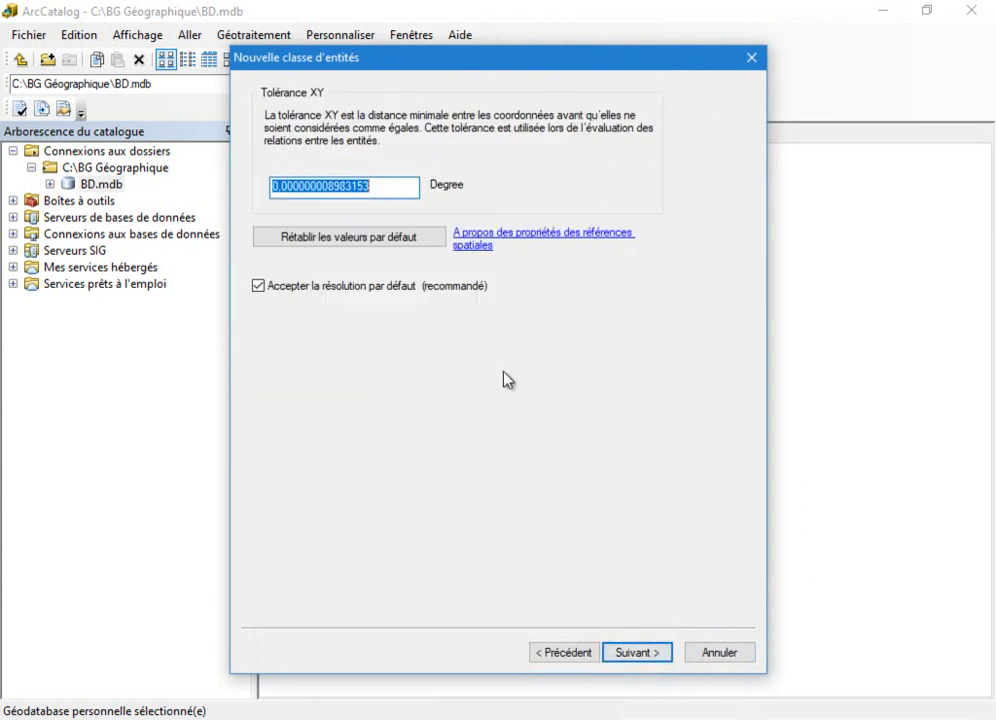
click(632, 651)
Step: Add a Numero field of type Texte to Voie with the alias Numéro and a length of 10
click(338, 150)
text(Numero)
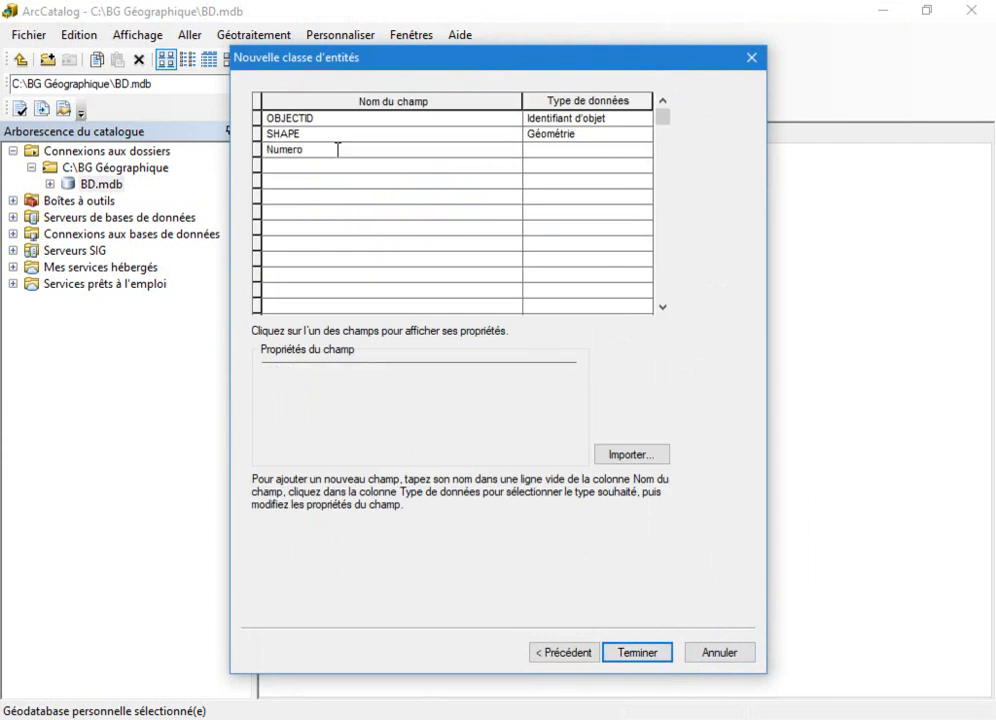
click(566, 156)
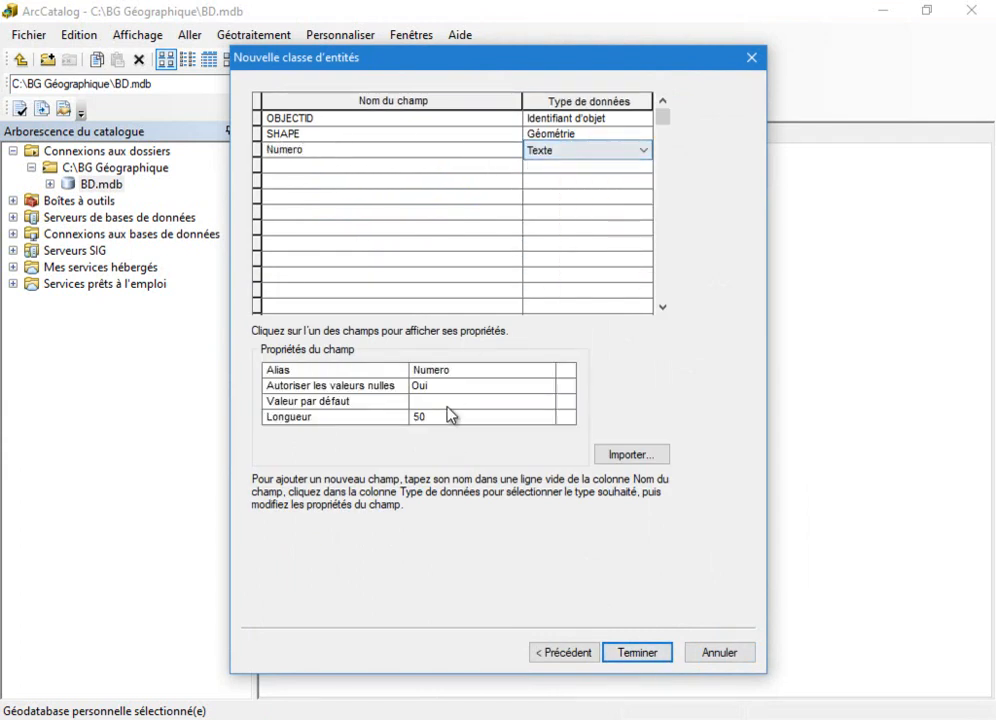
click(445, 369)
key(BackSpace)
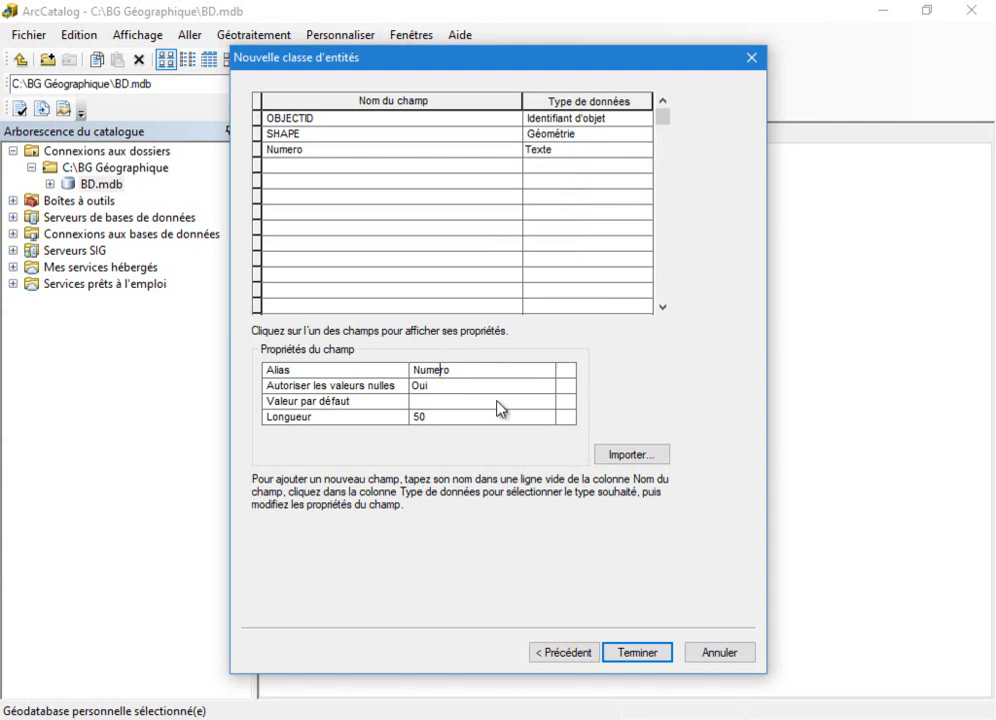
text(é10)
Step: Add a Nom field of type Texte to Voie, keeping the default length of 50
click(336, 166)
text(nOM)
key(BackSpace)
key(BackSpace)
key(BackSpace)
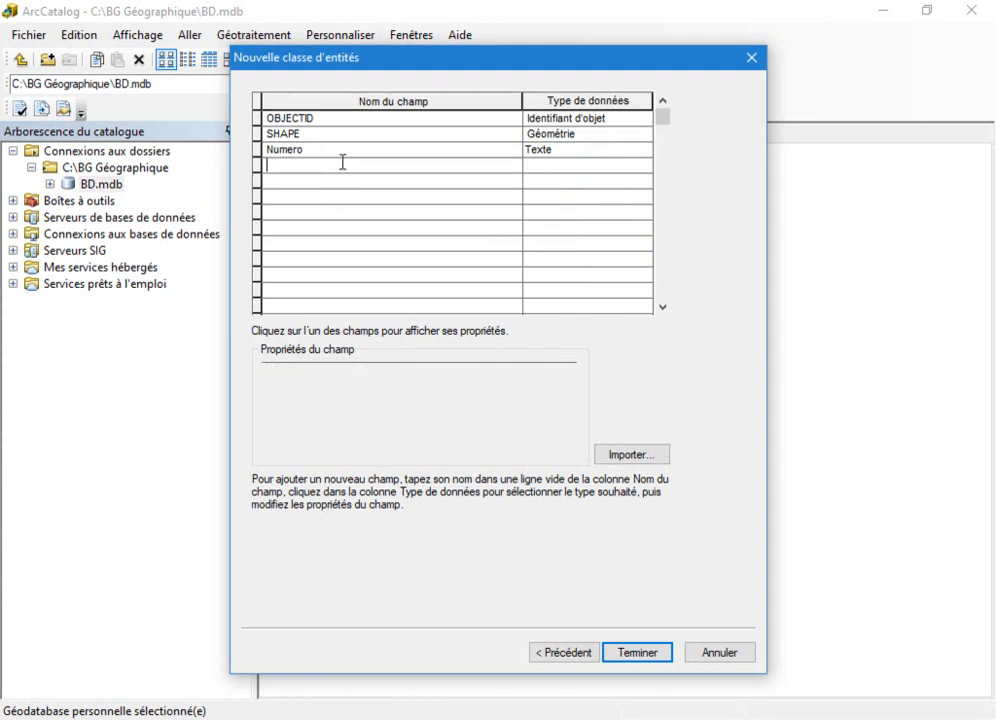
click(570, 166)
click(570, 166)
click(560, 236)
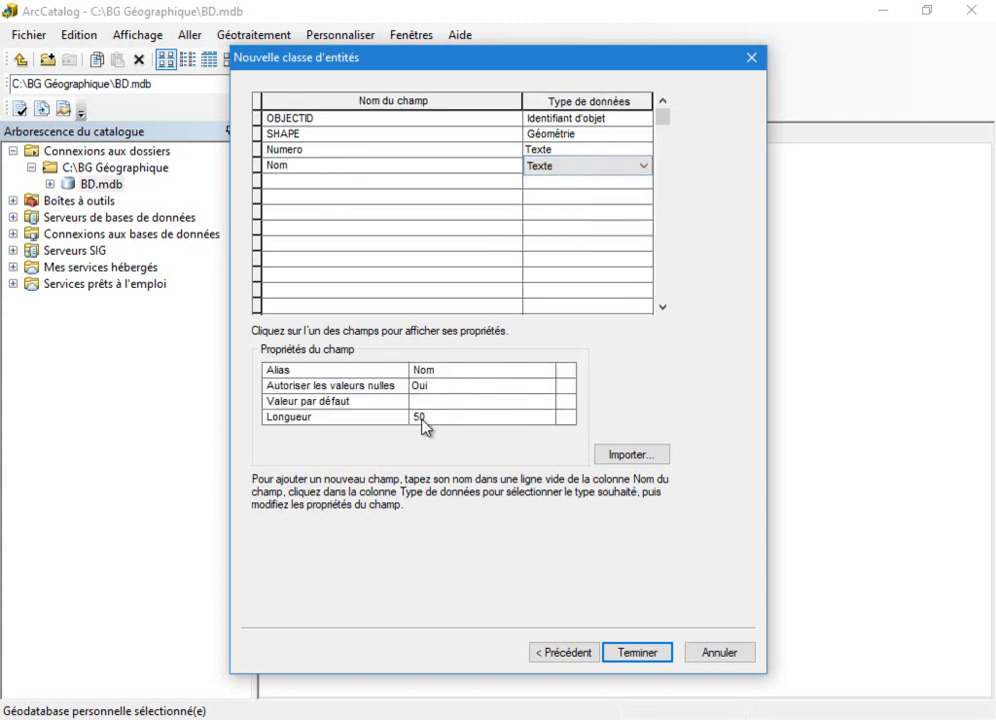
Step: Insert a row below Nom in the Voie table of the BD ATU3 document, with name and alias Emprise and type Flottant
click(324, 181)
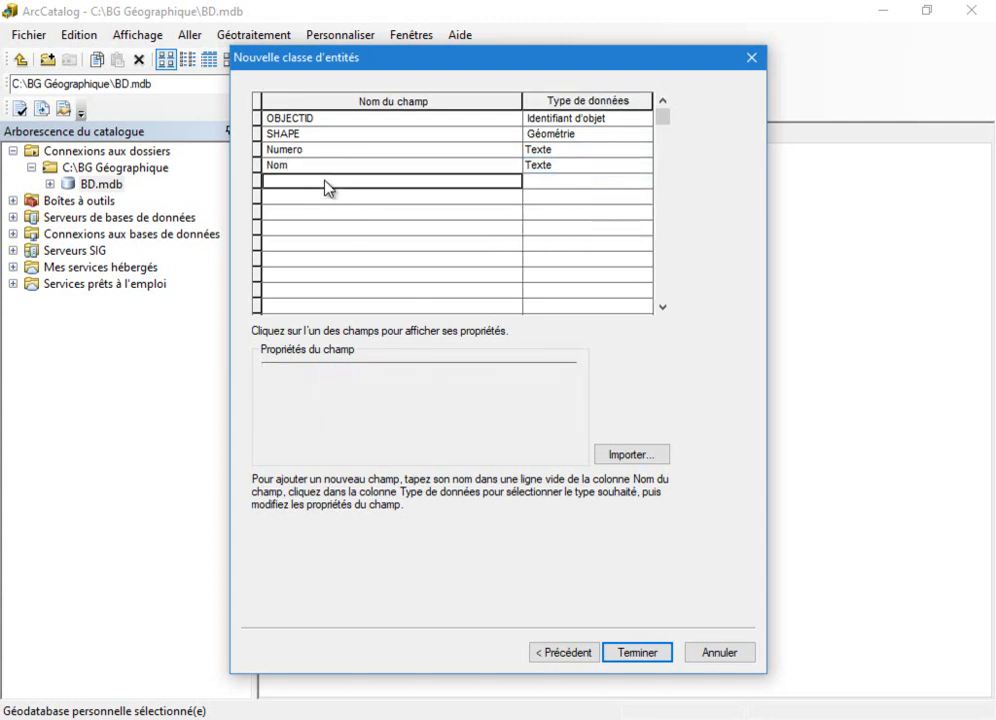
key(alt+Tab)
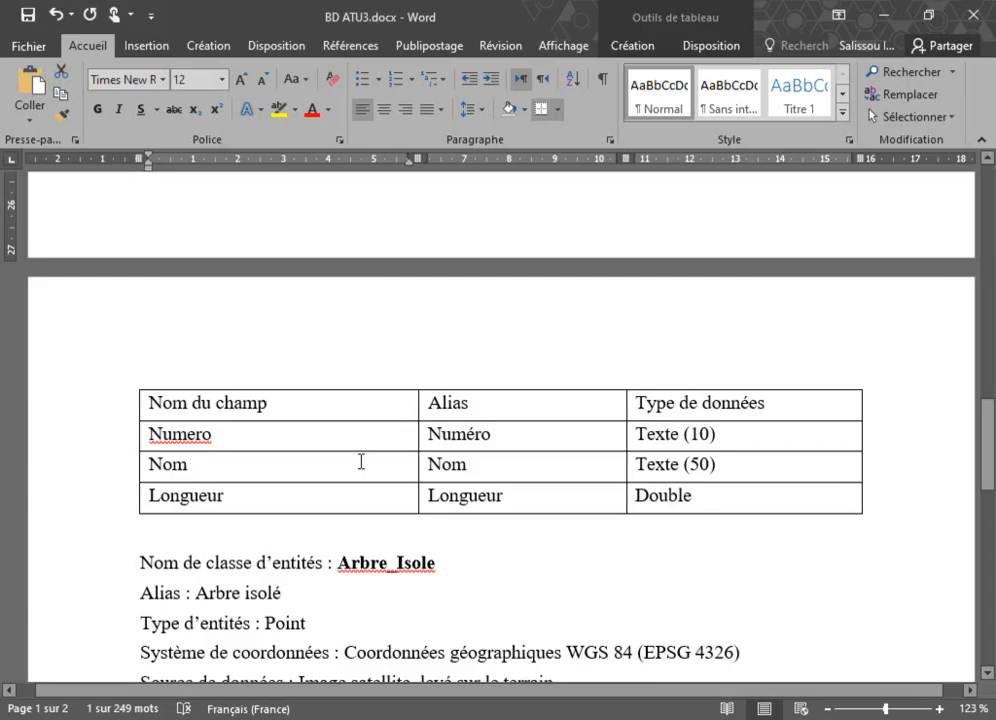
click(871, 467)
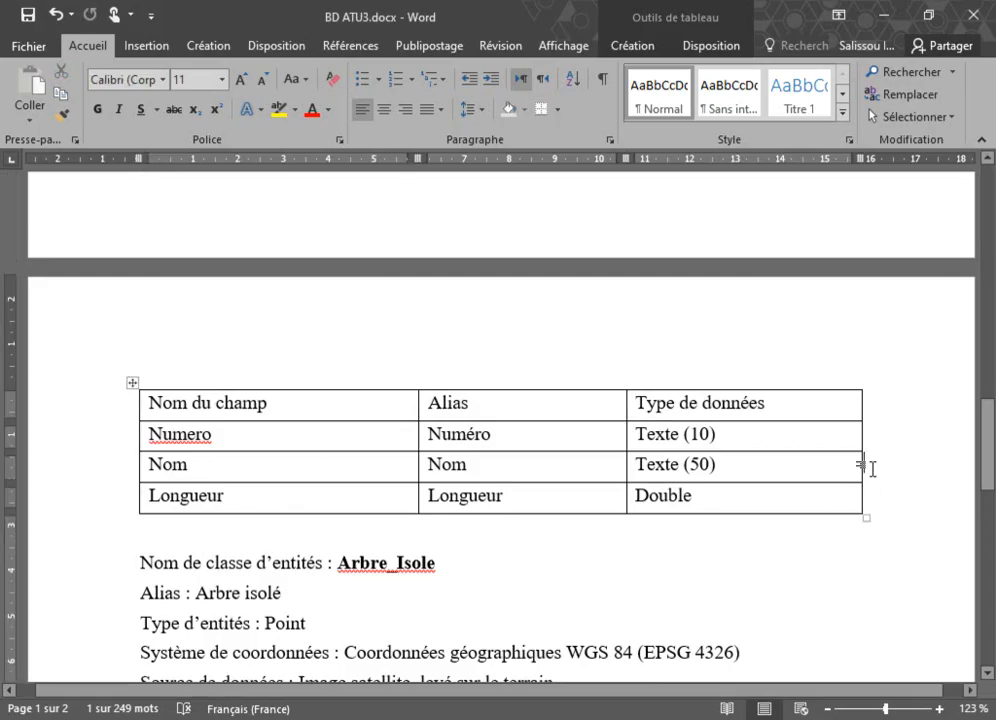
key(Return)
text(E)
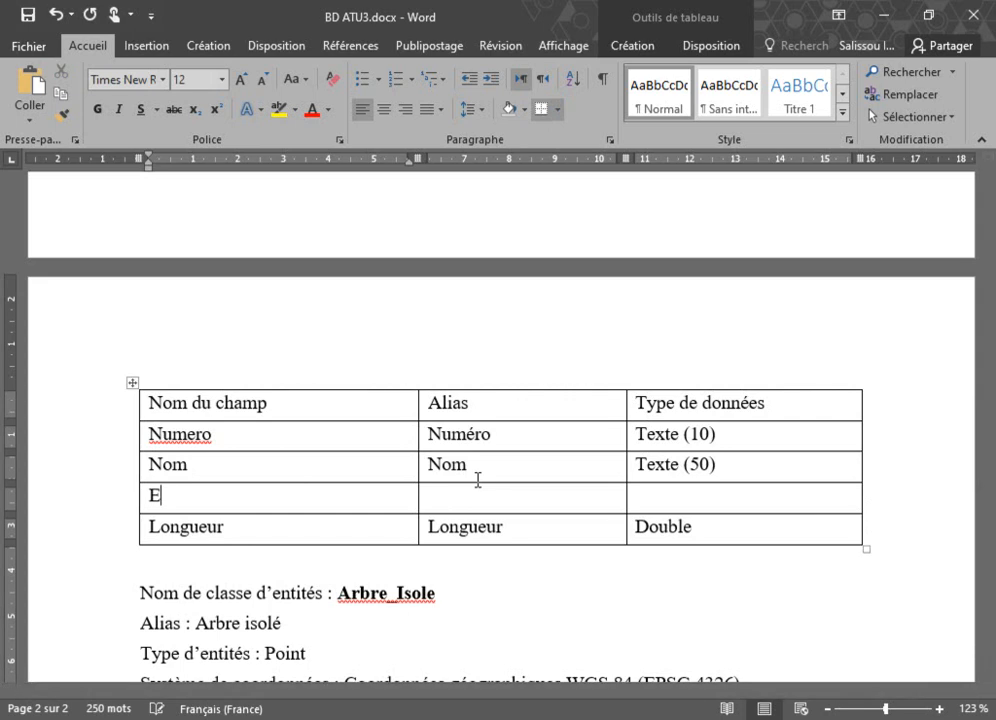
text(mprise)
click(538, 496)
text(Emprise)
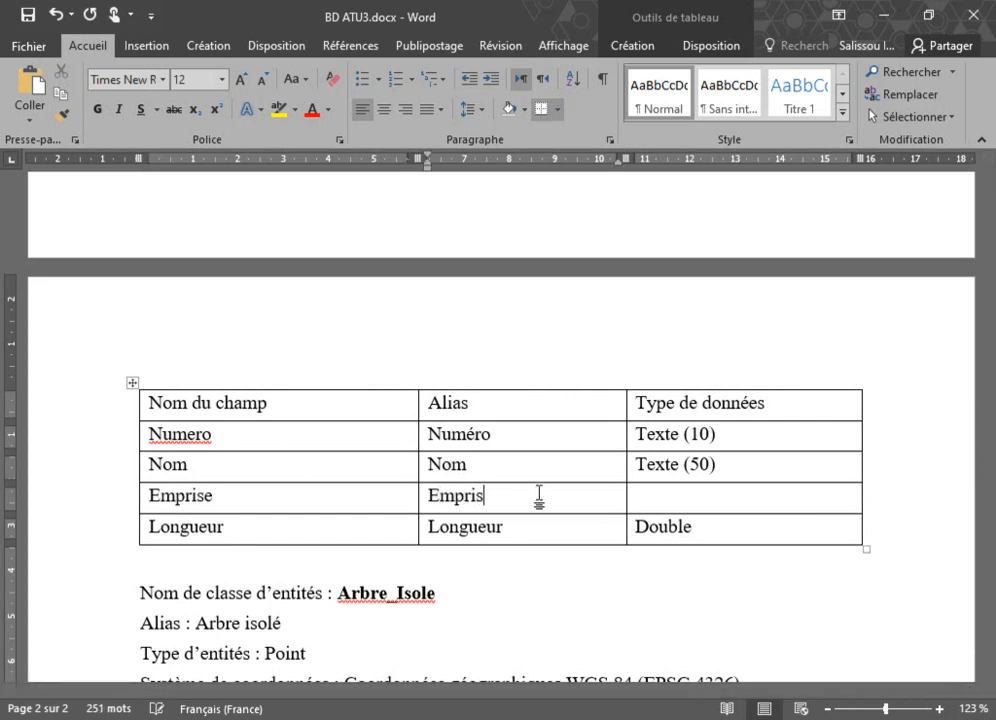
click(744, 498)
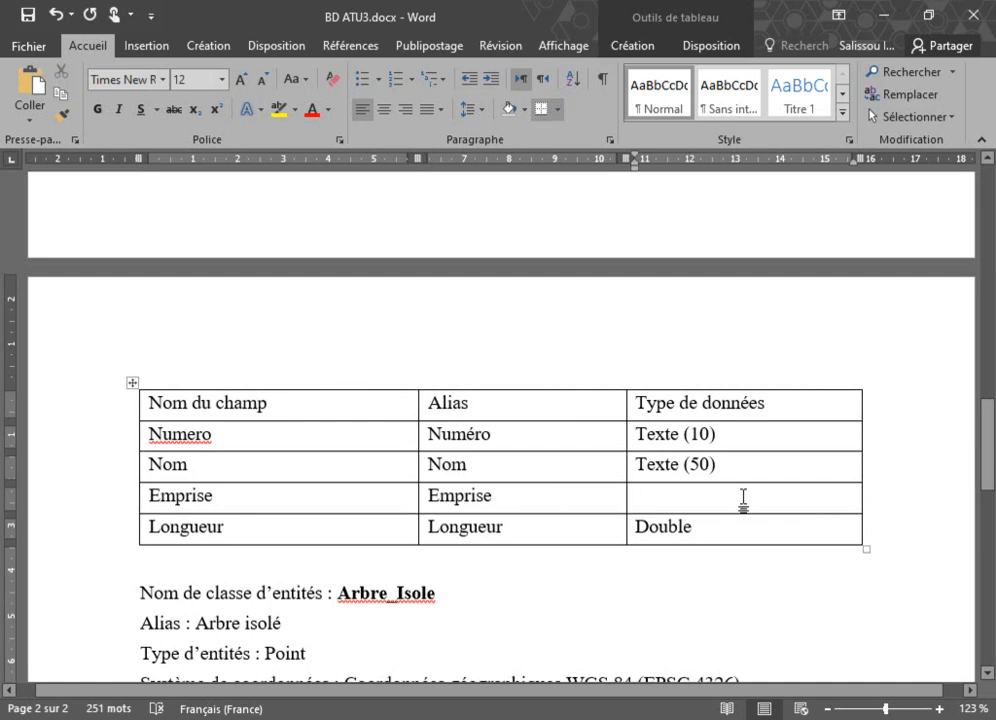
text(Flot)
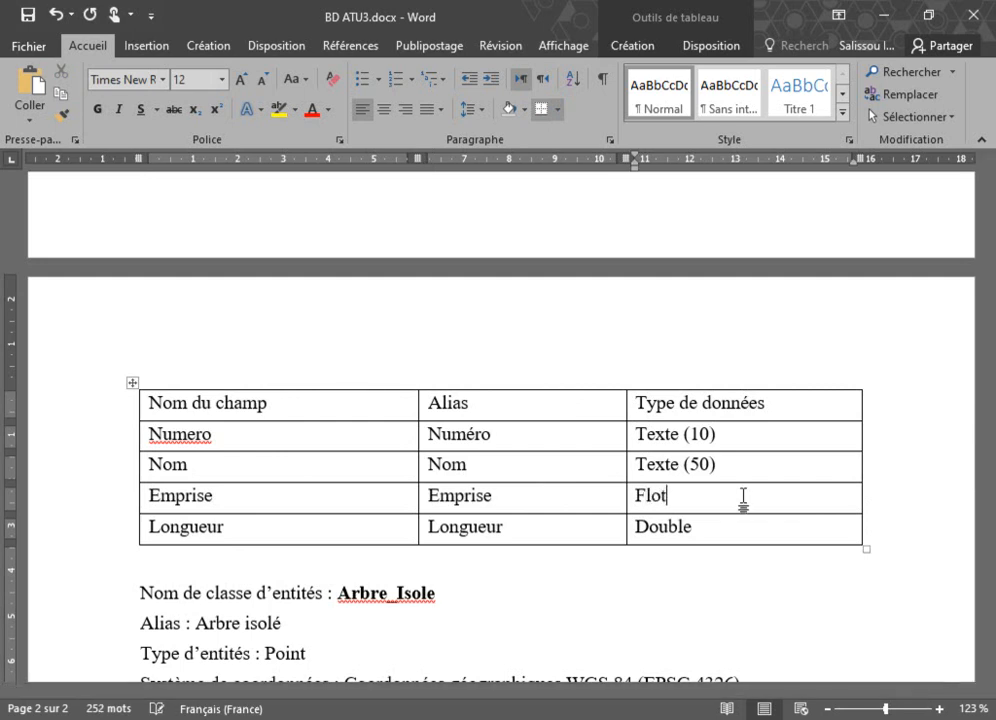
text(tant)
Step: Return to ArcCatalog and add an Emprise field of type Flottant to the Voie feature class
key(alt+Tab)
text(Empr)
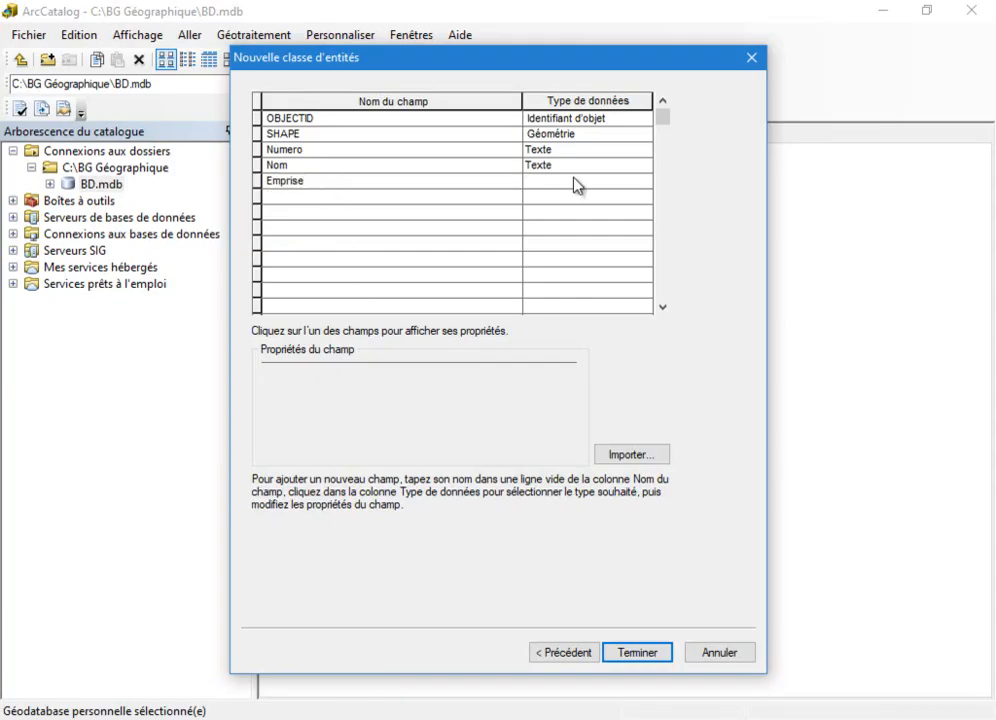
click(572, 185)
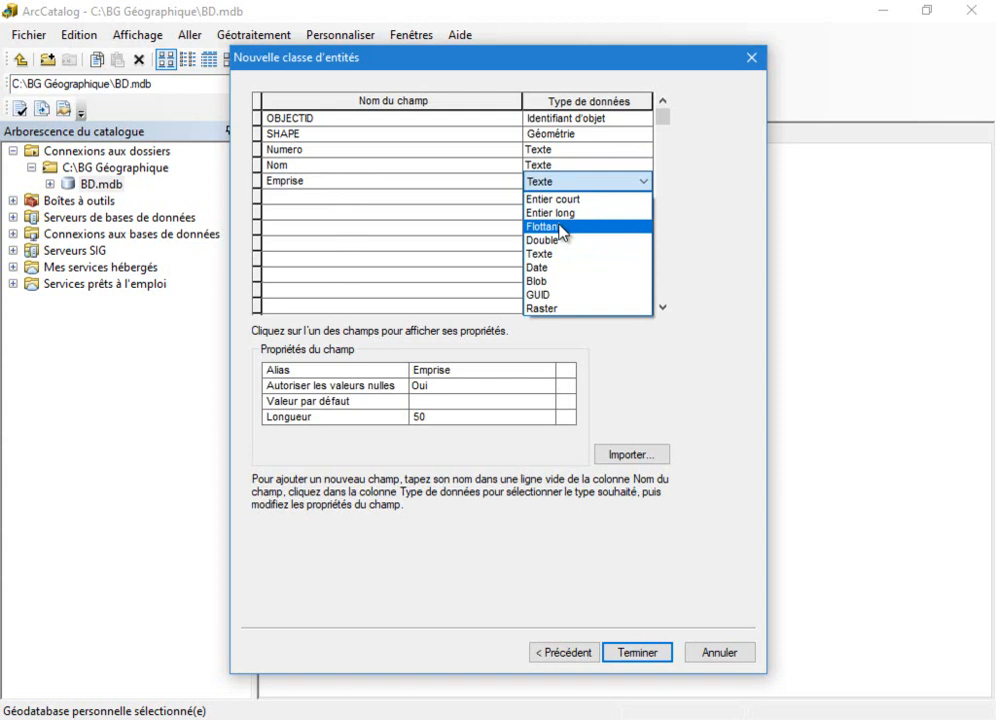
click(563, 228)
Step: Add a Longueur field of type Double to Voie and finish creating the feature class
click(300, 196)
text(Longueur)
click(589, 198)
click(566, 258)
click(460, 372)
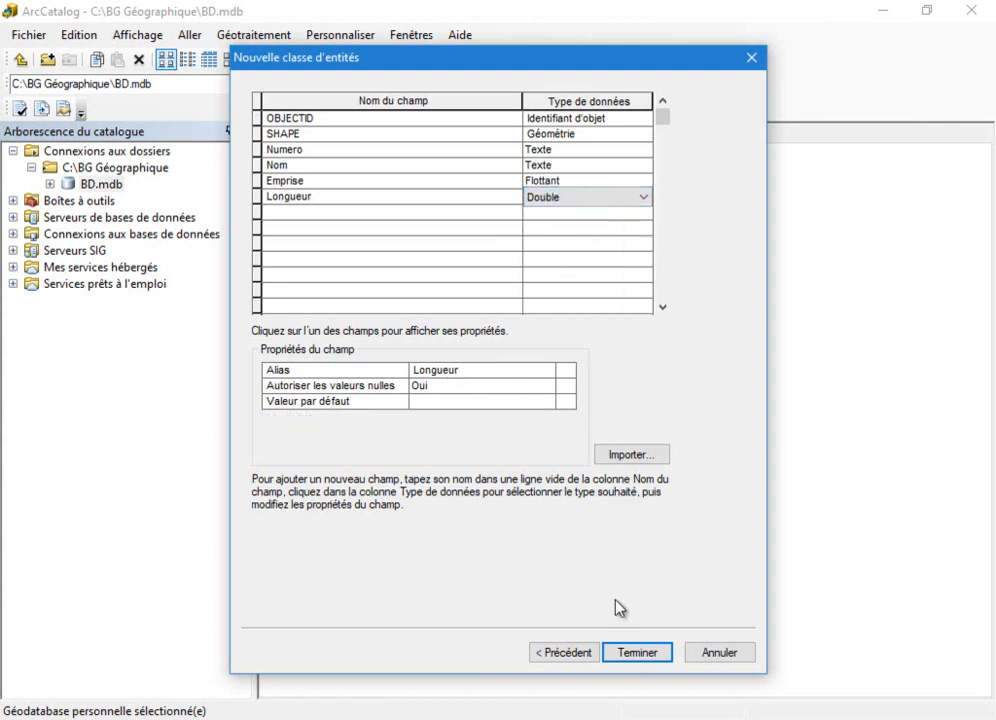
click(648, 658)
Step: Switch to the BD ATU3 document in Word and add the flagged class name Arbre_Isole to the spelling dictionary
key(alt+Tab)
scroll(615, 444, down, 5)
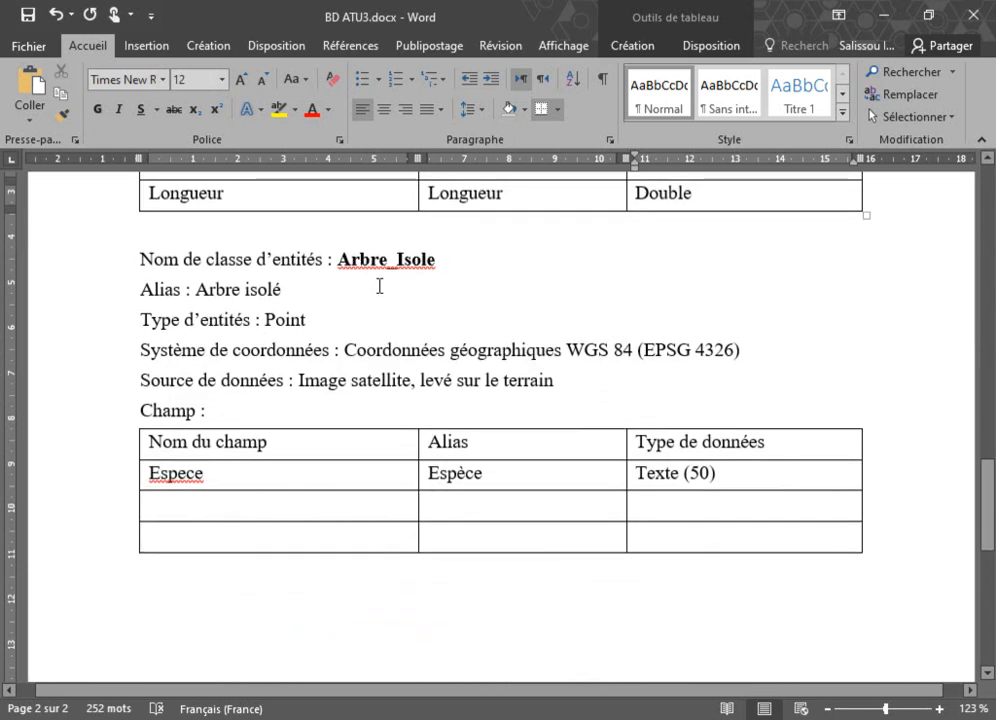
click(398, 267)
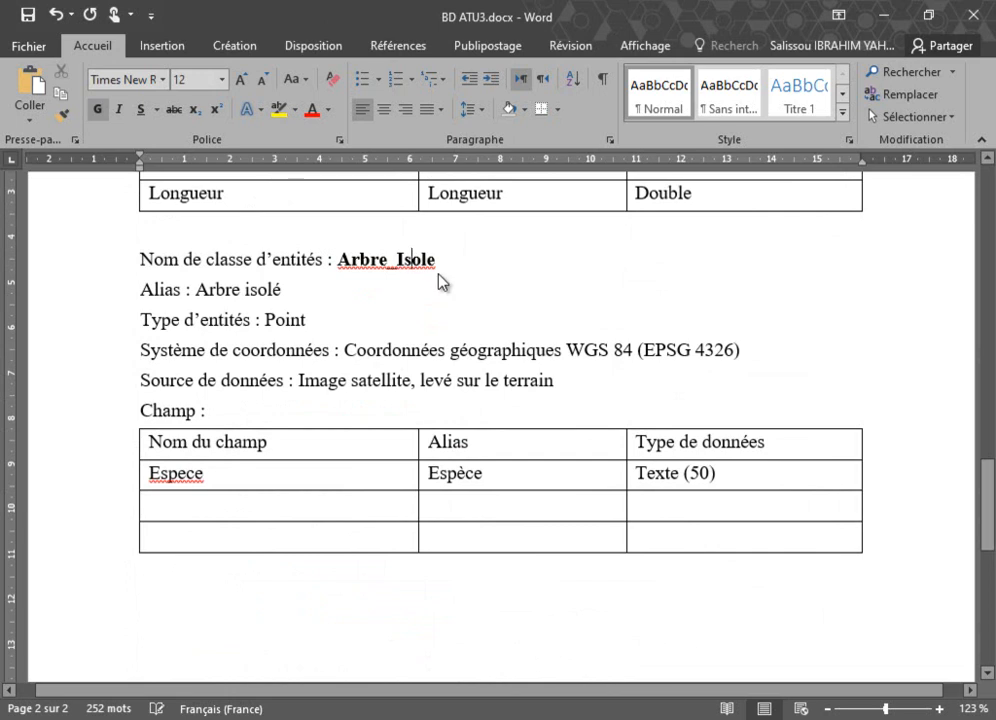
right_click(418, 268)
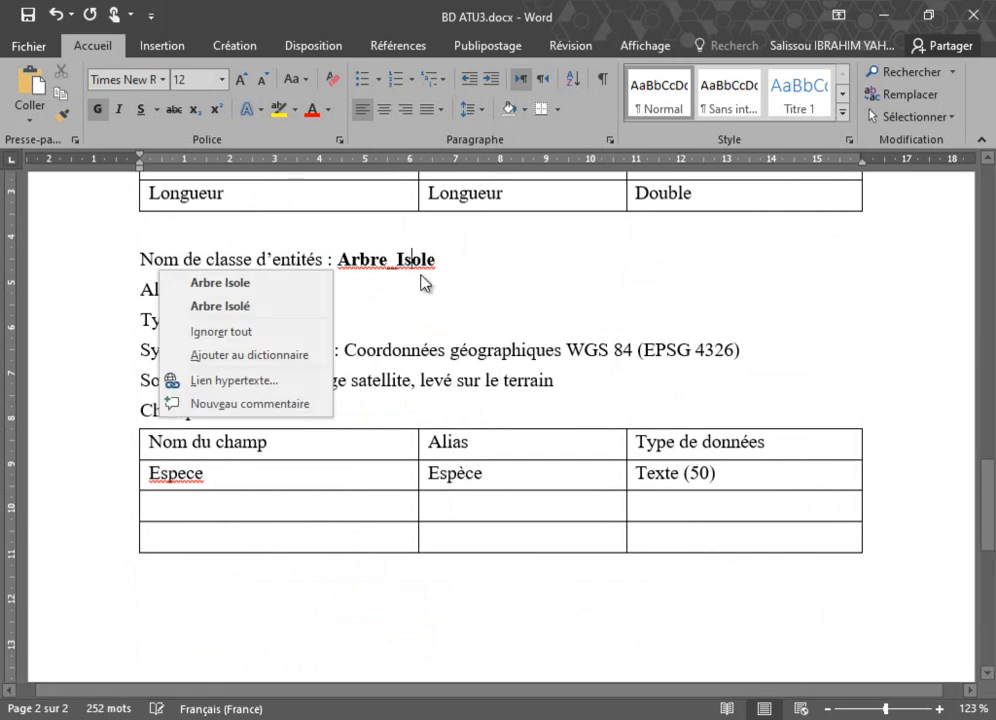
click(252, 355)
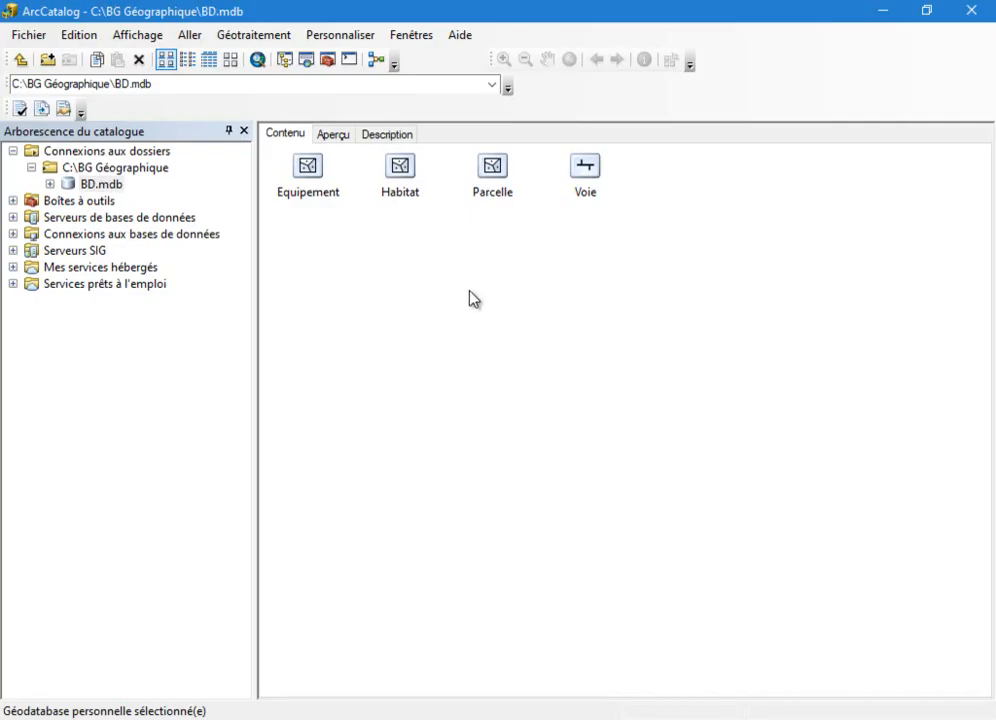
Step: Return to ArcCatalog and start a new feature class in BD.mdb named Arbre_Isole, alias Arbre isolé, with type Entités Point
right_click(473, 297)
mouse_move(629, 467)
click(330, 483)
text(Ar)
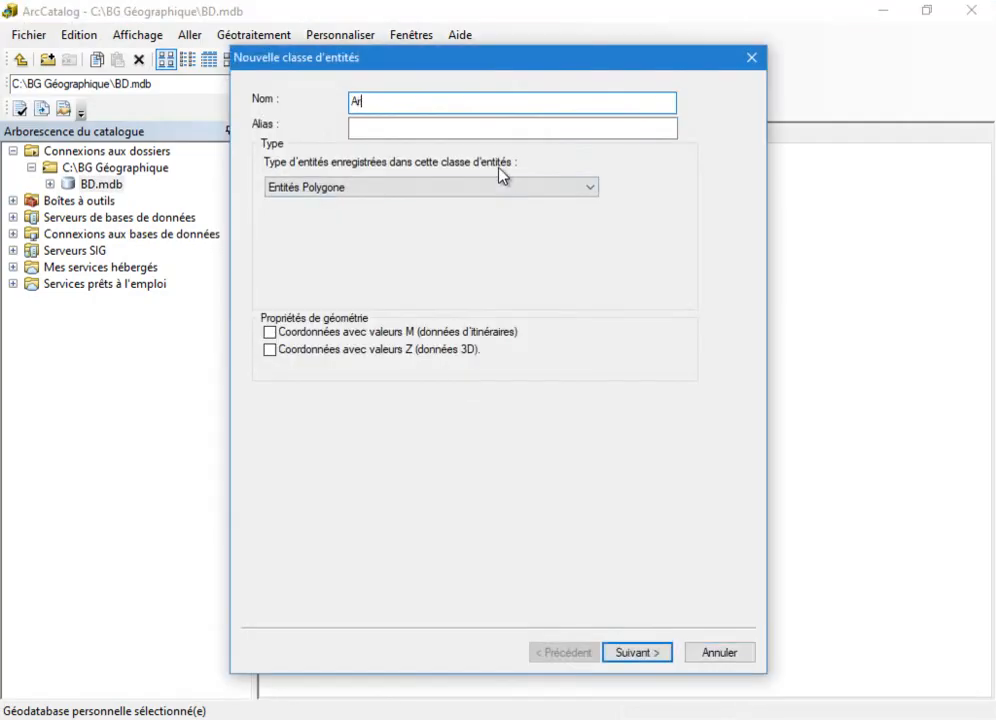
text(bre_Isole)
click(510, 133)
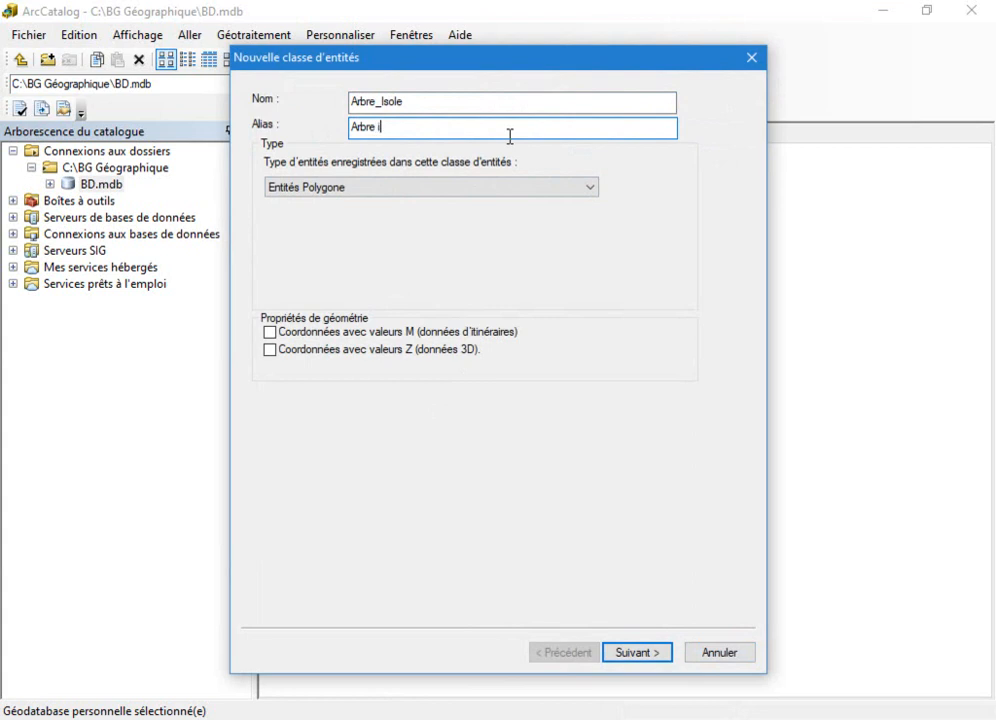
click(565, 188)
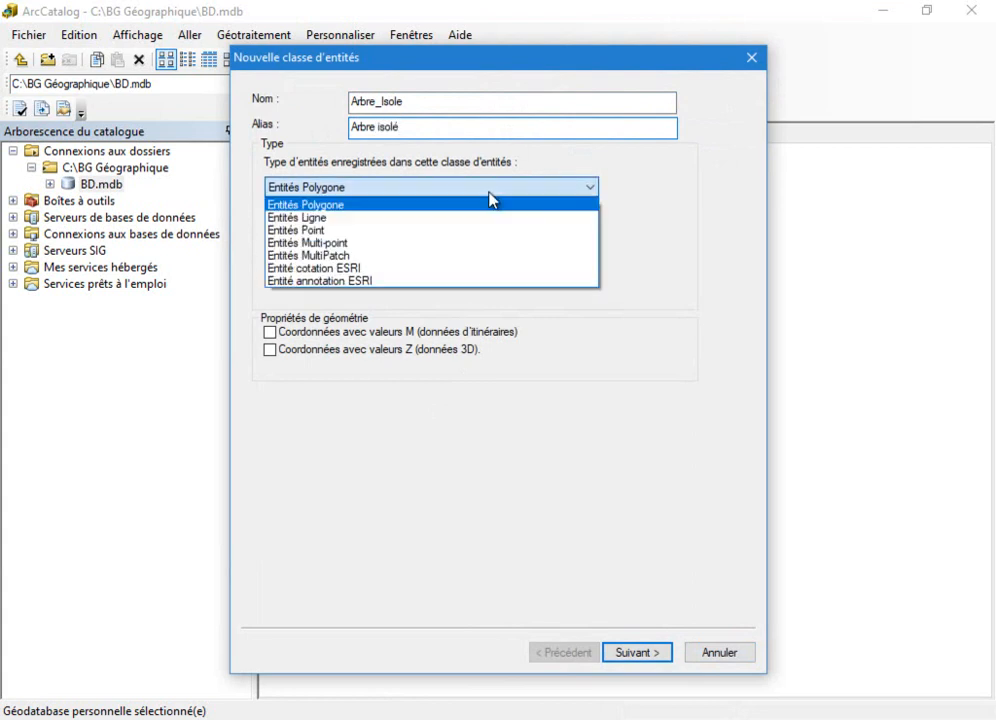
click(327, 231)
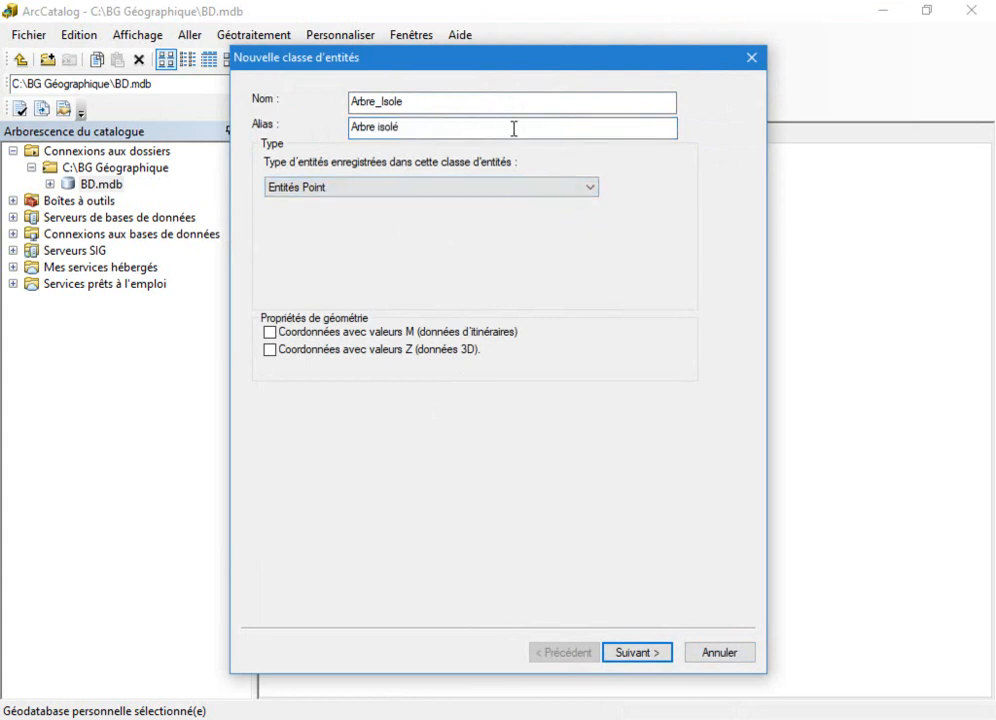
Step: Accept WGS 1984 as the coordinate system of Arbre_Isole and keep the default settings up to the field definitions
click(638, 656)
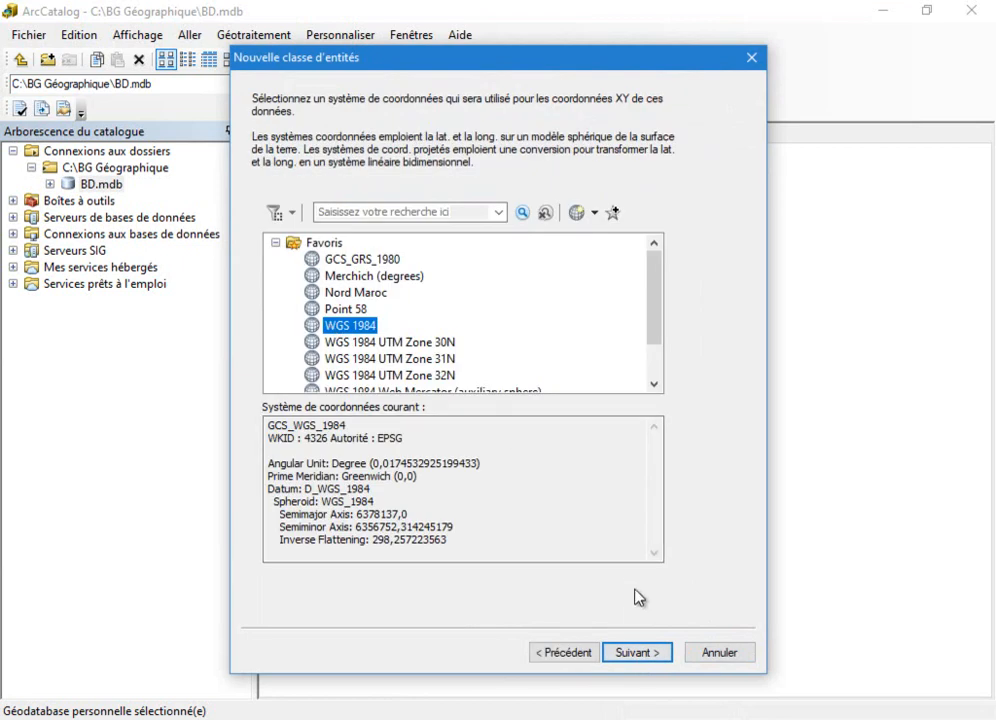
click(637, 652)
click(638, 656)
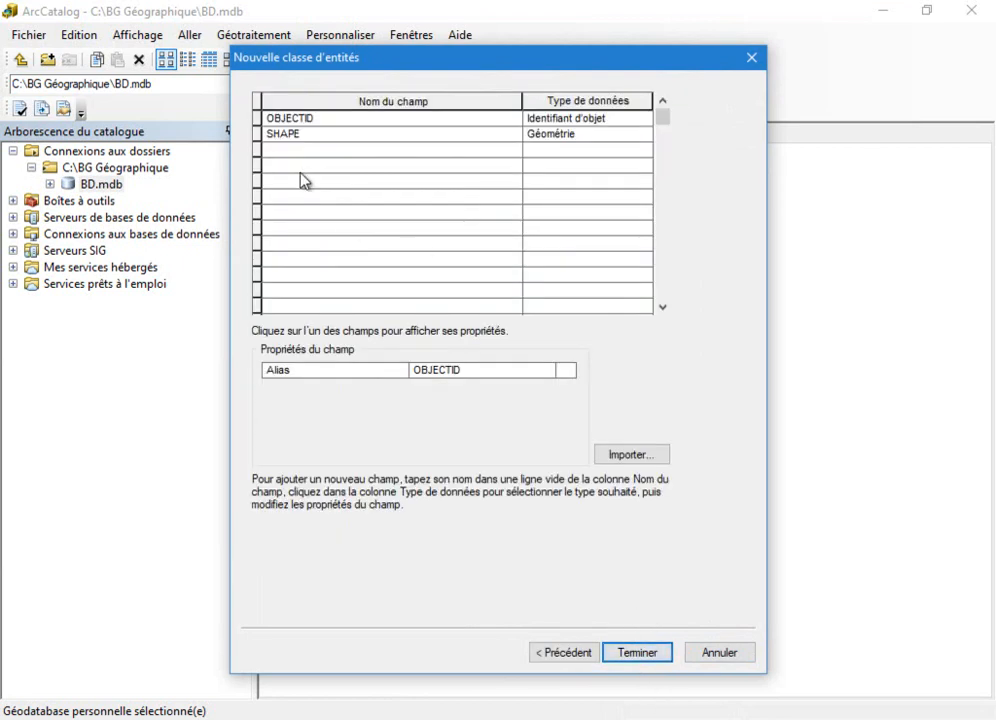
Step: Add an Espece field of type Texte with alias Espèce and default length 50, and finish creating Arbre_Isole
click(345, 152)
text(Es)
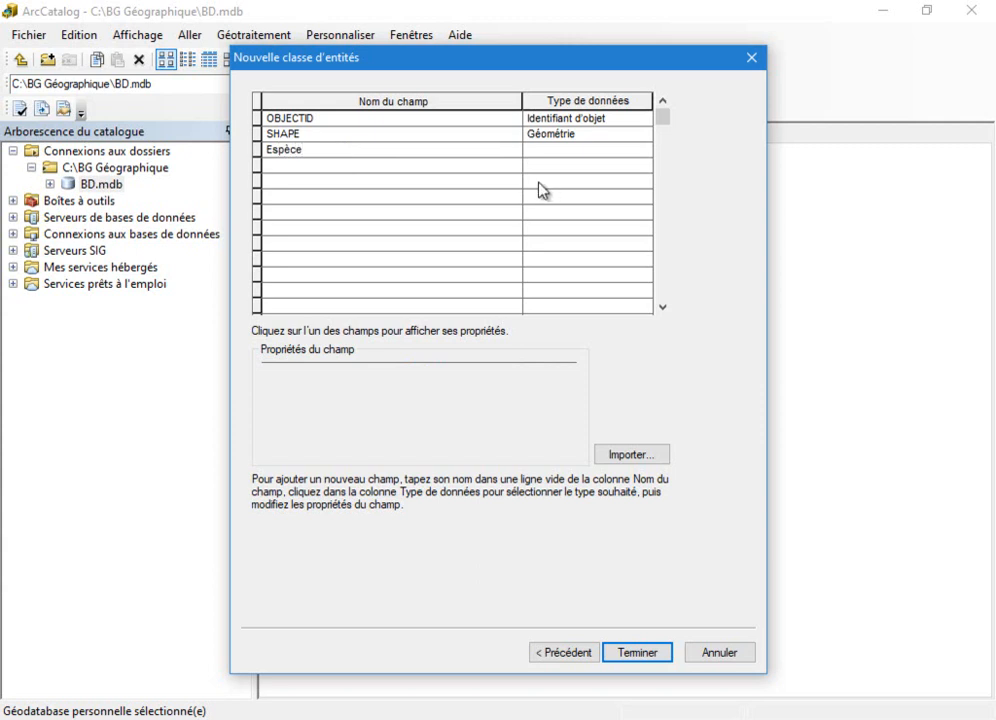
text(pece)
click(556, 152)
click(557, 152)
click(556, 152)
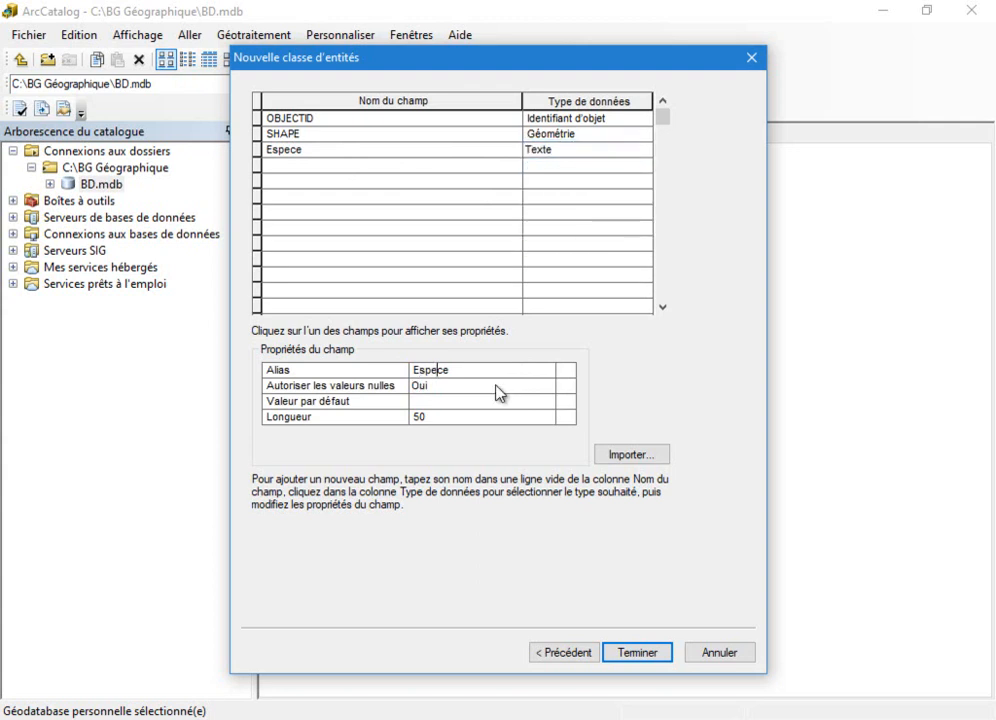
text(e)
click(637, 652)
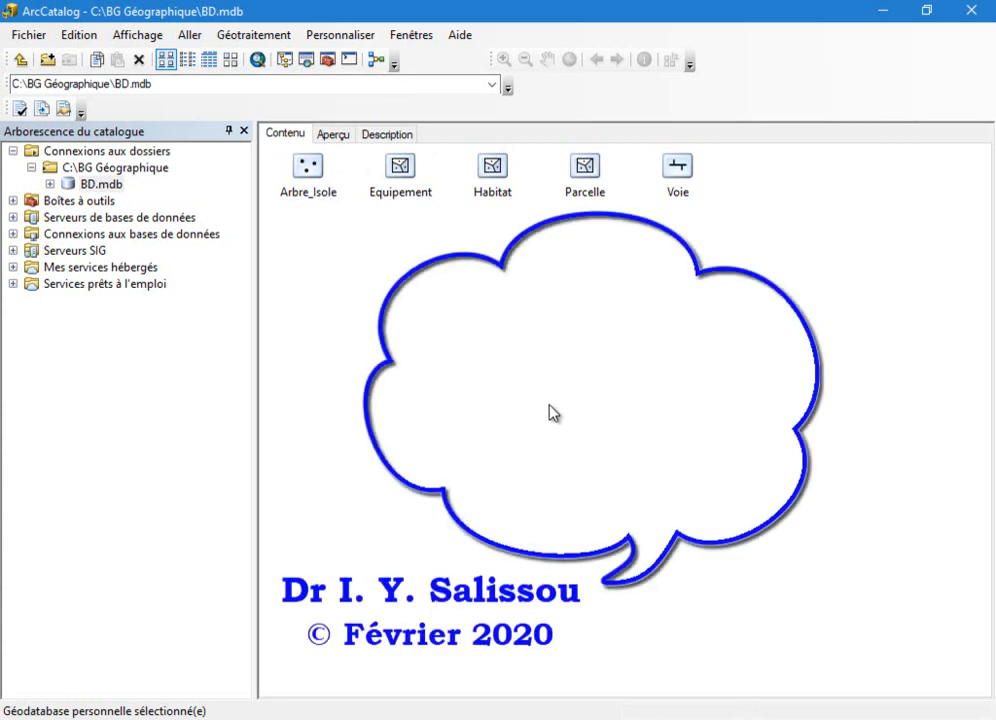
Step: View the contents of the BG Géographique folder and of the BD.mdb geodatabase to check the feature classes
click(146, 170)
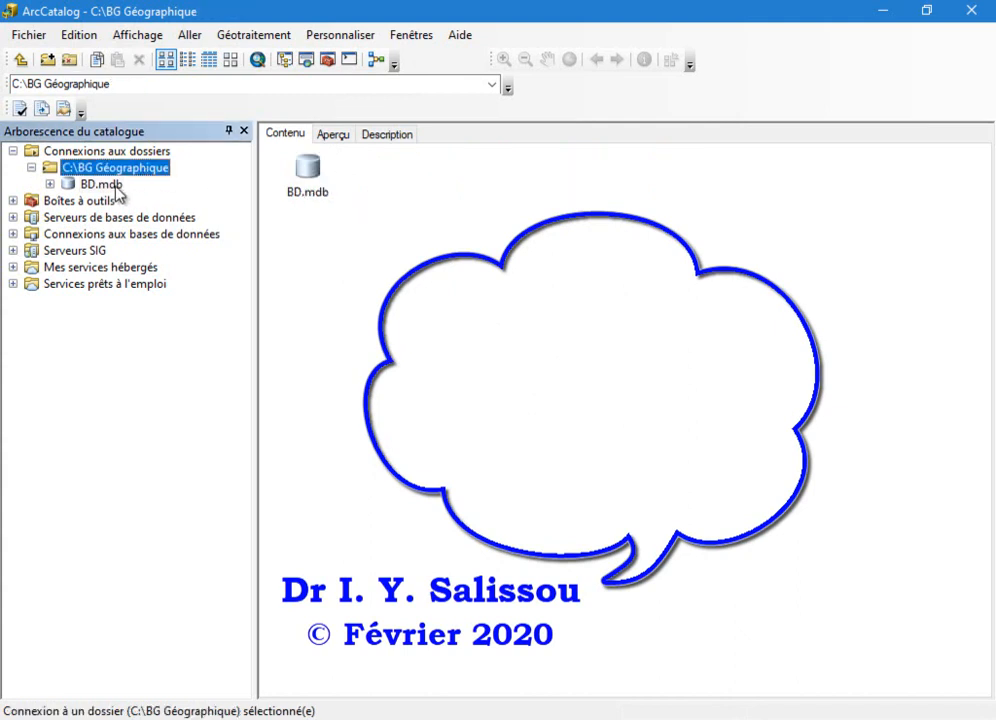
click(108, 185)
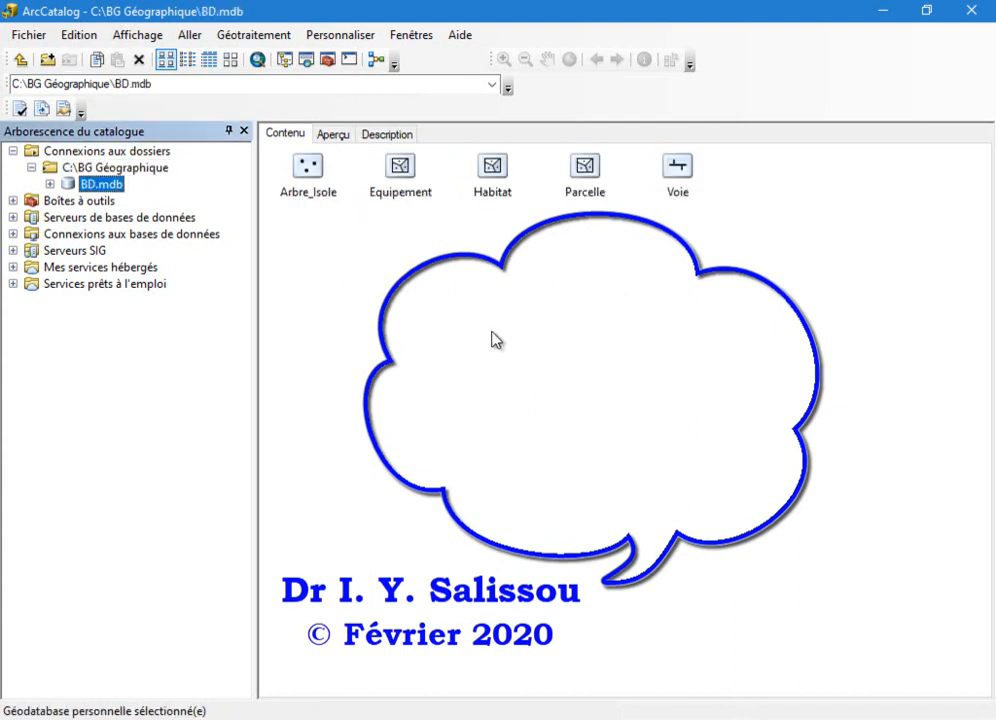